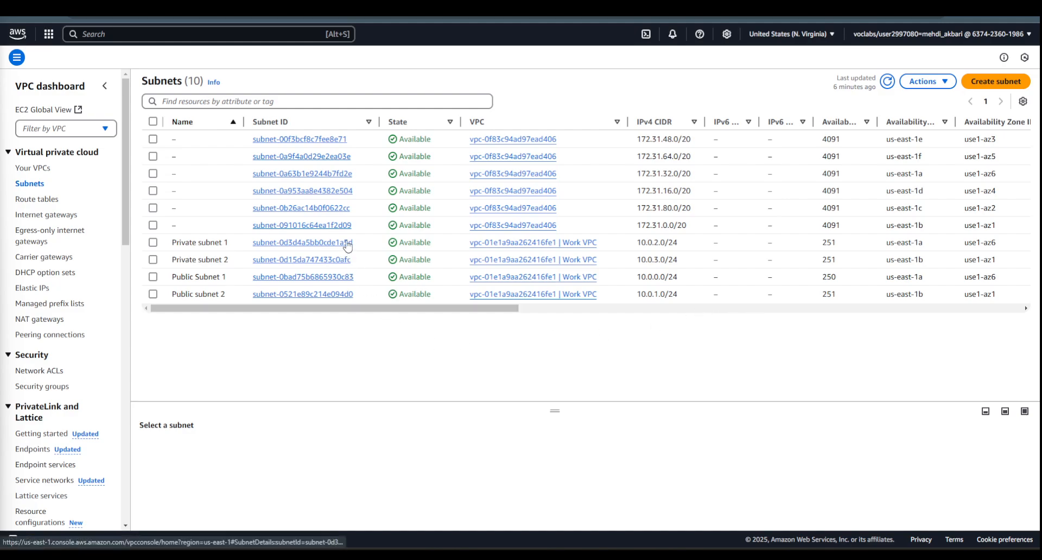
- Examine the routes of the Work VPC's main route table and return to the route table list
{"action": "left_click", "coordinate": [46, 204]}
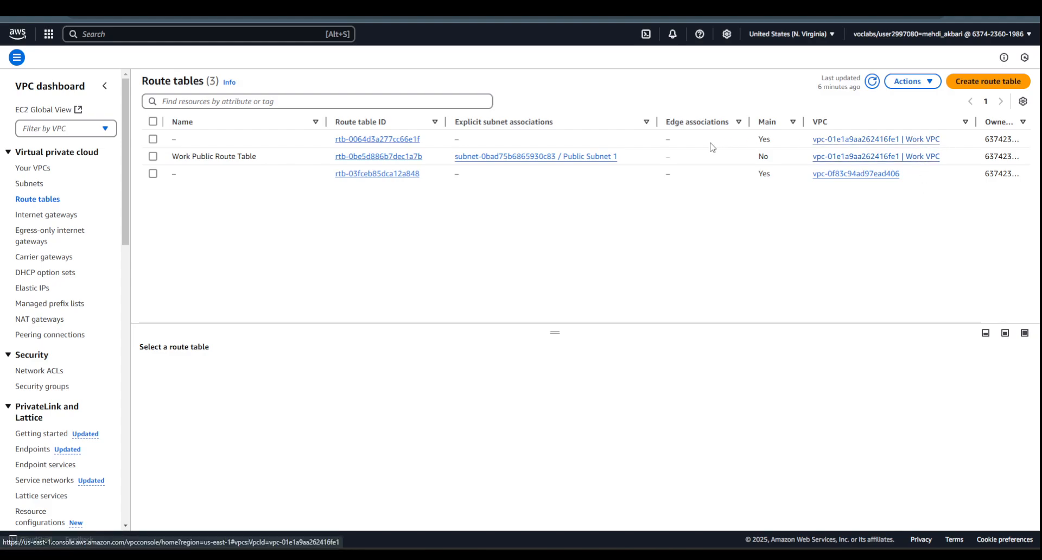
{"action": "left_click", "coordinate": [408, 142]}
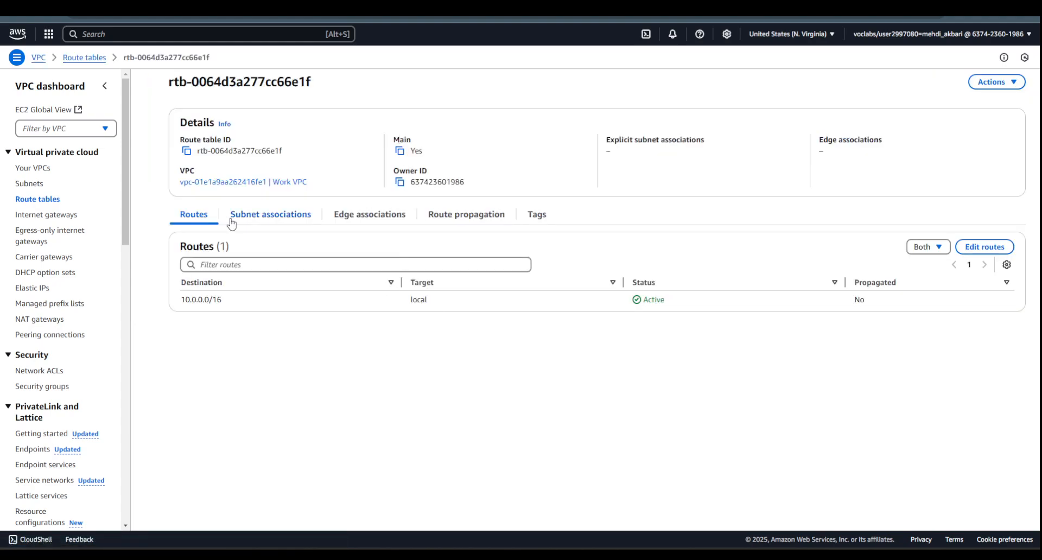
{"action": "left_click", "coordinate": [39, 198]}
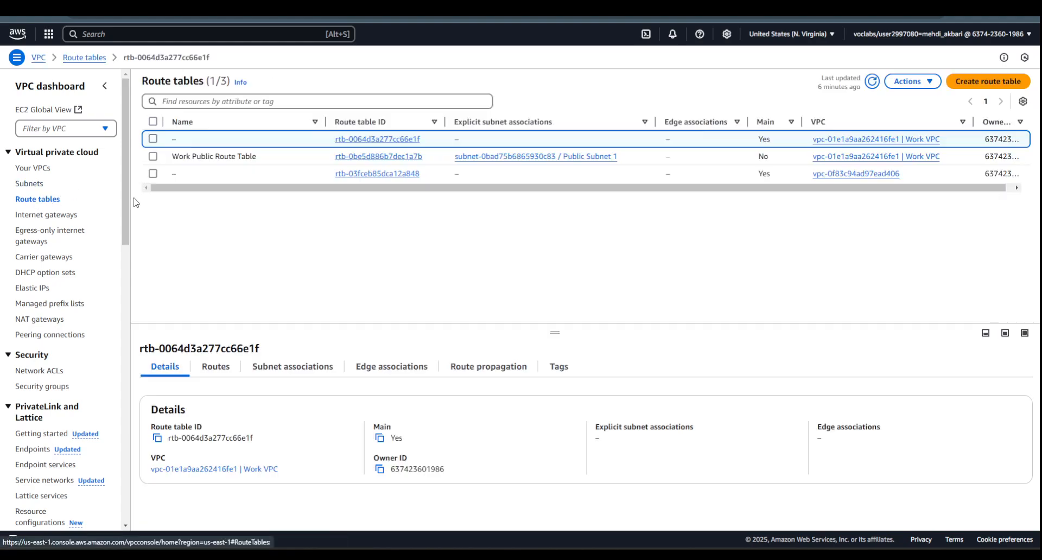
- Associate Public subnet 2 with the Work Public Route Table, save, and review the table's subnet associations and routes
{"action": "left_click", "coordinate": [399, 157]}
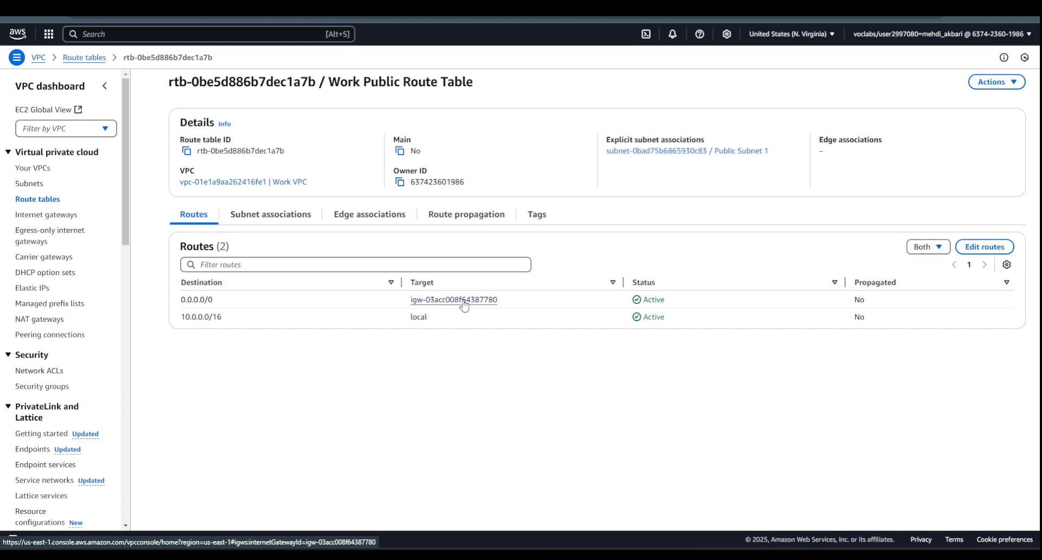
{"action": "left_click", "coordinate": [284, 215]}
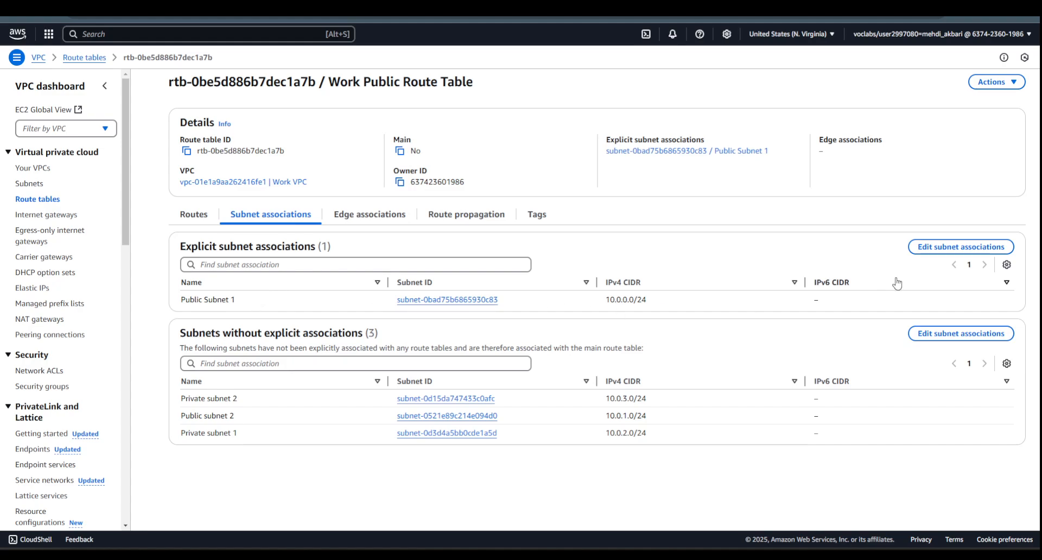
{"action": "left_click", "coordinate": [942, 248]}
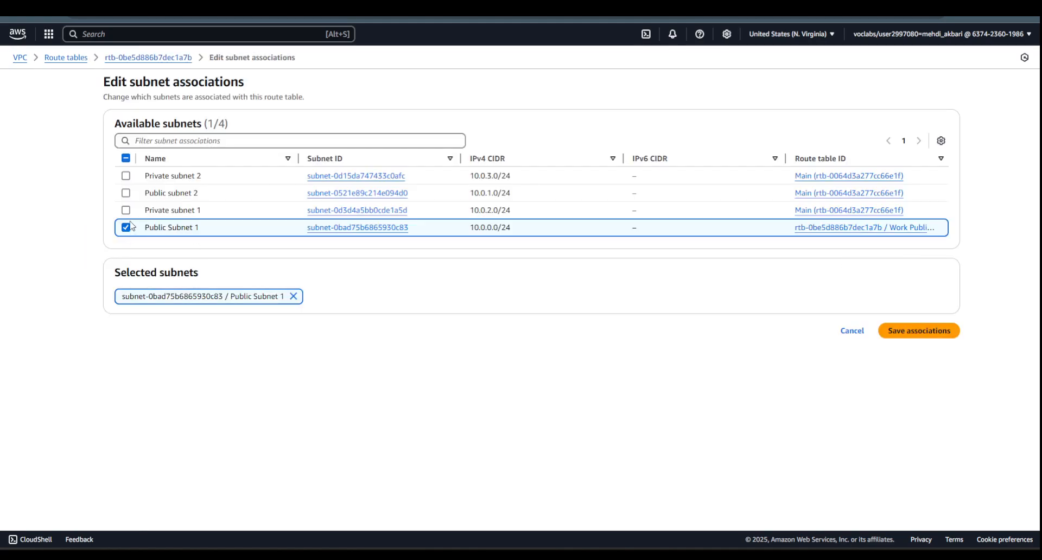
{"action": "left_click", "coordinate": [126, 193]}
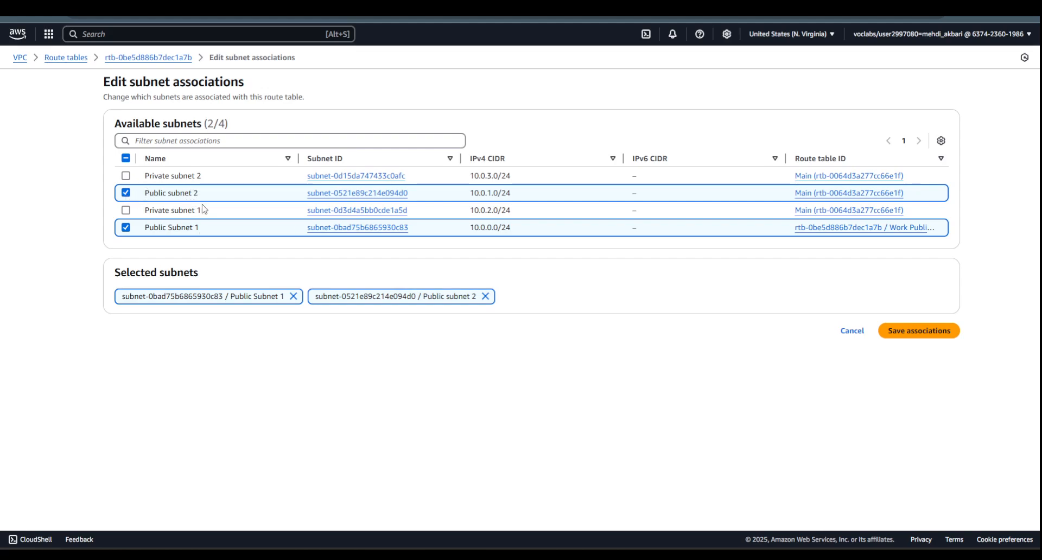
{"action": "left_click", "coordinate": [907, 334]}
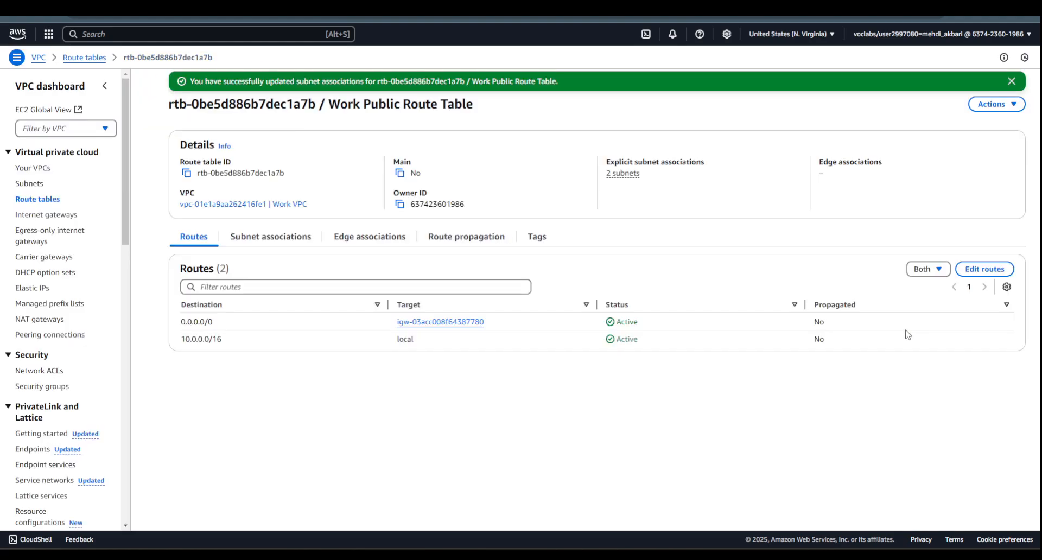
{"action": "left_click", "coordinate": [285, 236]}
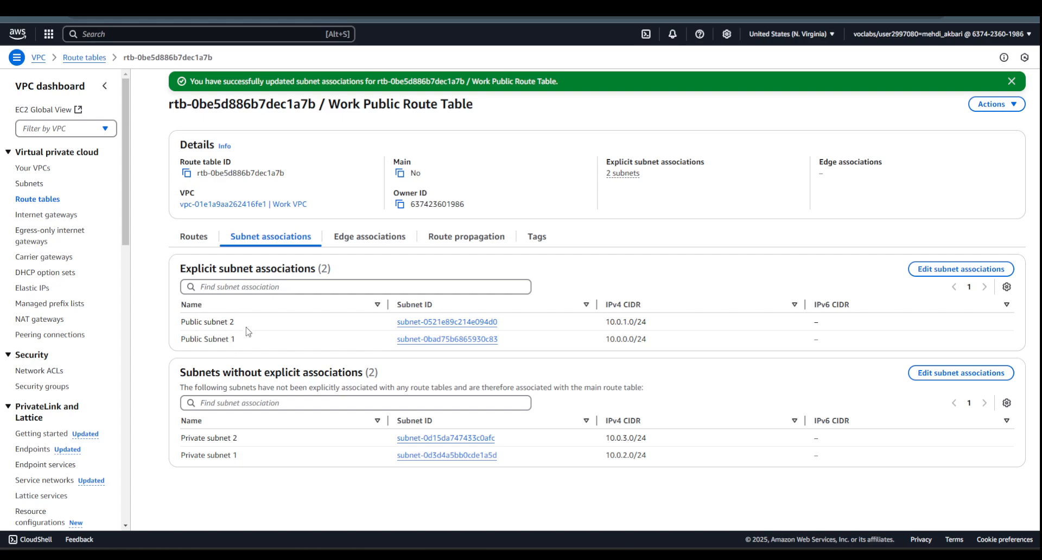
{"action": "left_click", "coordinate": [202, 240]}
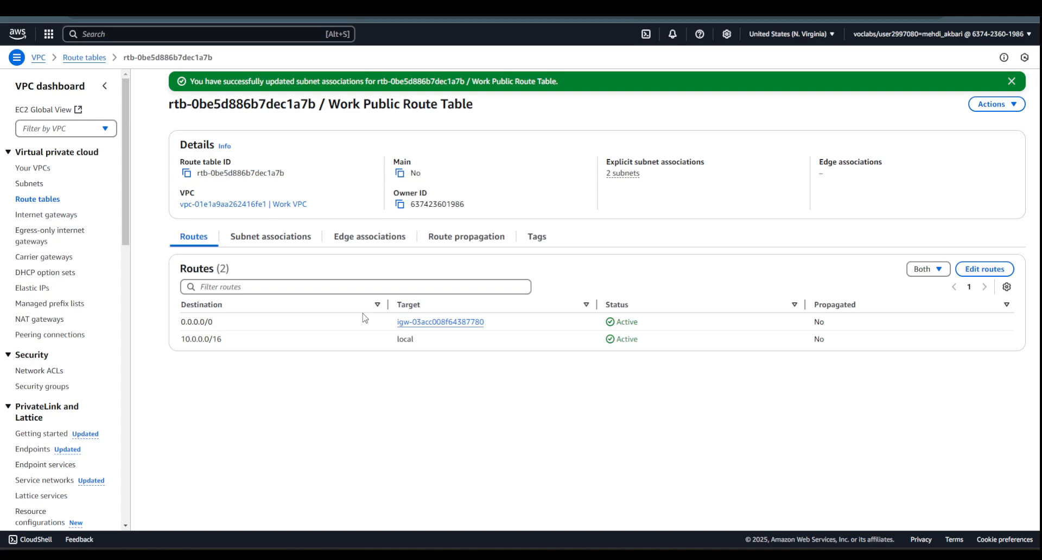
- Create a route table named "NATGW route table" in the Work VPC, leaving its routes unedited
{"action": "left_click", "coordinate": [45, 200]}
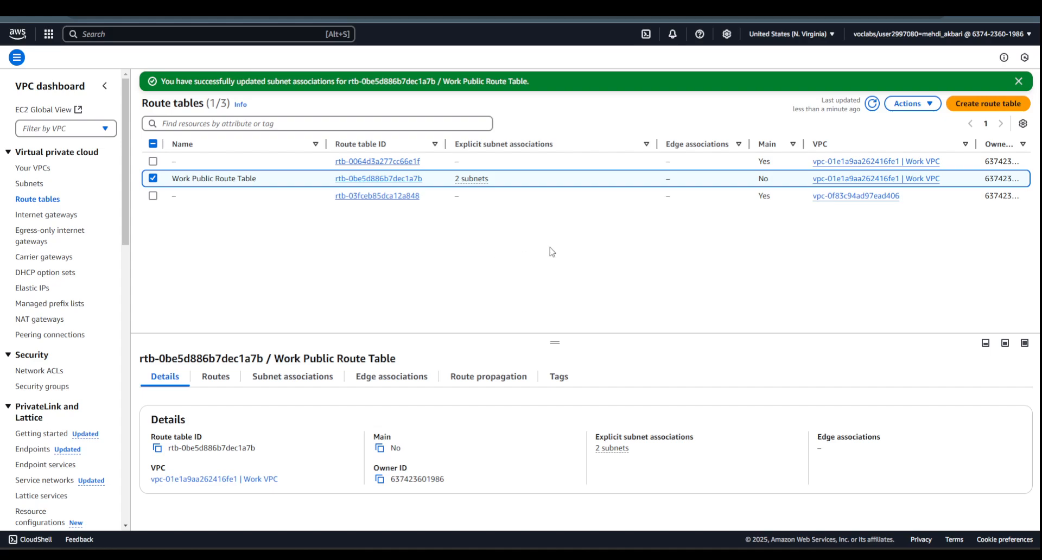
{"action": "left_click", "coordinate": [987, 106]}
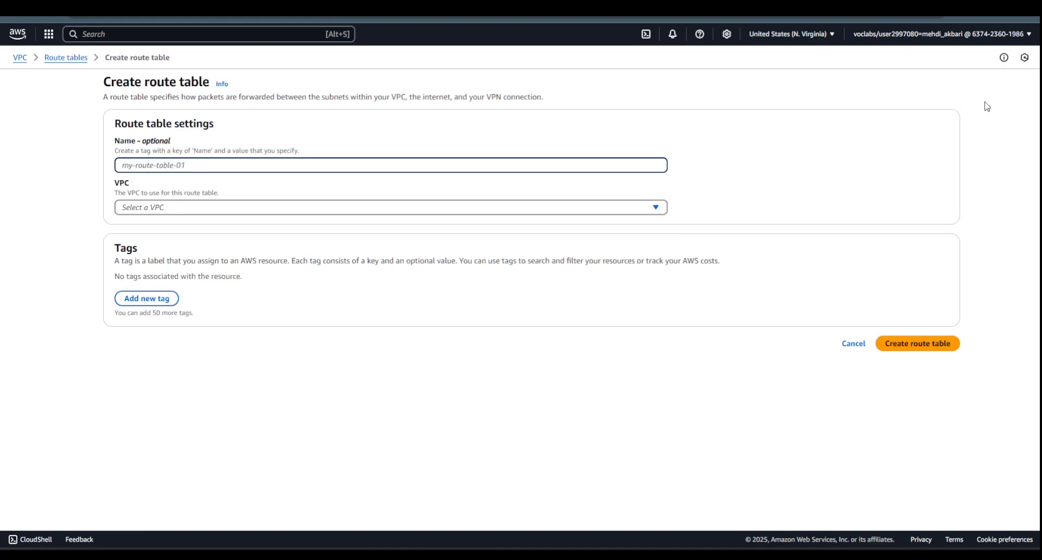
{"action": "type", "text": "NAT"}
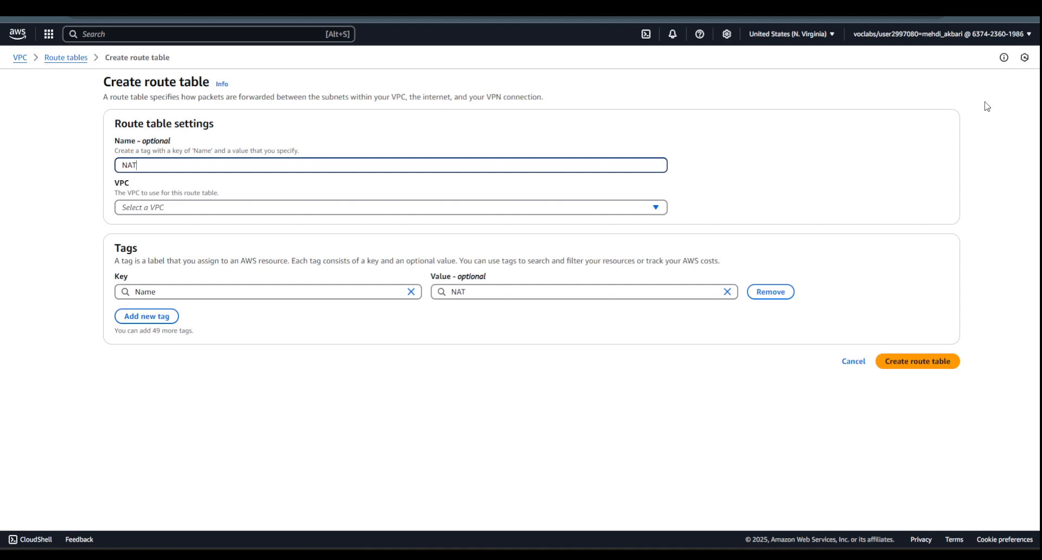
{"action": "type", "text": "GW route table"}
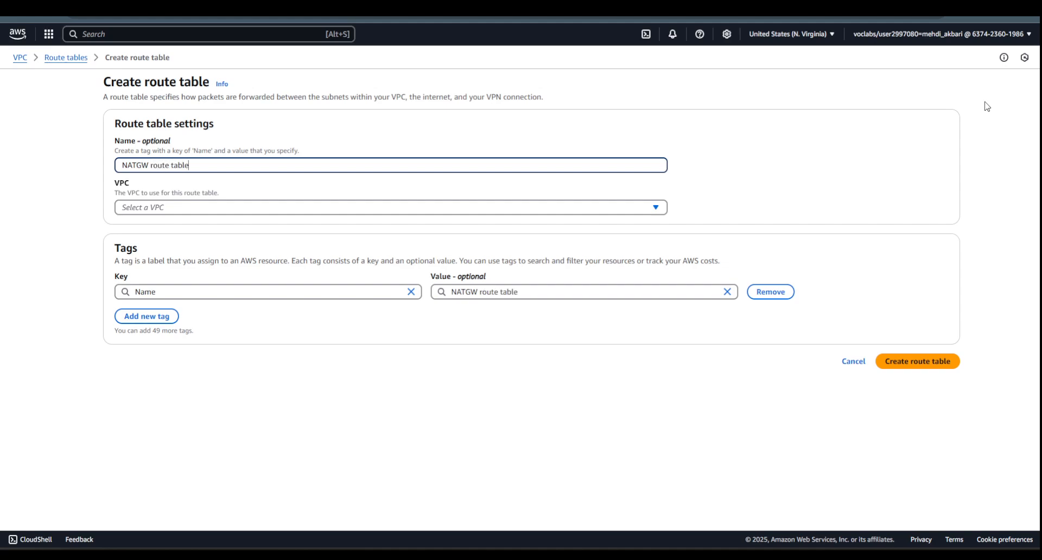
{"action": "left_click", "coordinate": [235, 207]}
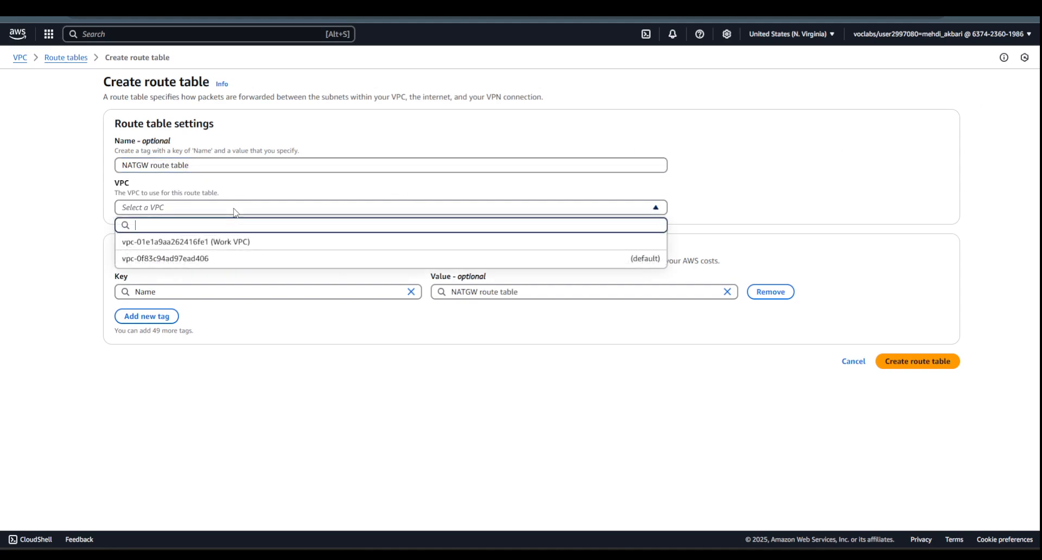
{"action": "left_click", "coordinate": [233, 244]}
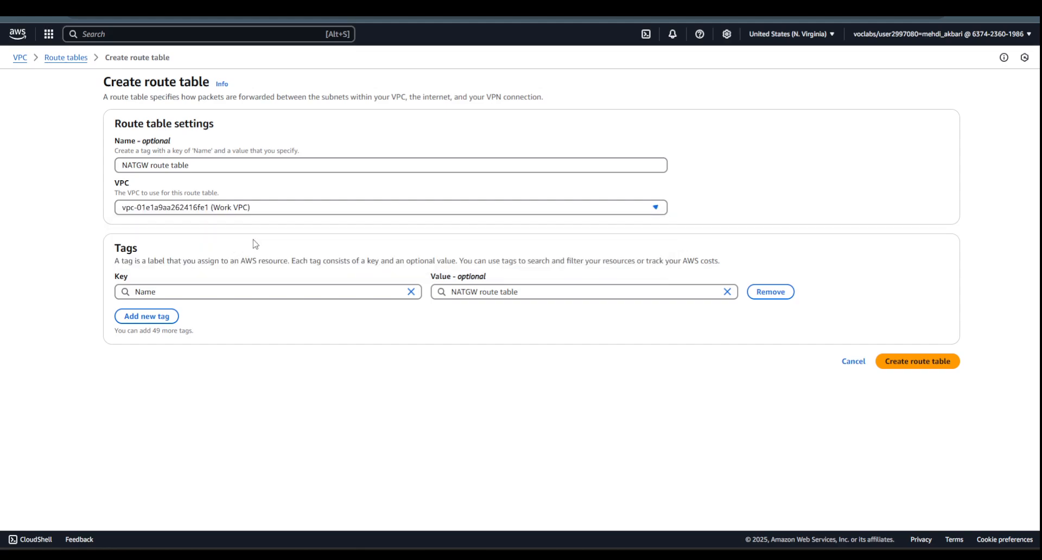
{"action": "left_click", "coordinate": [910, 361]}
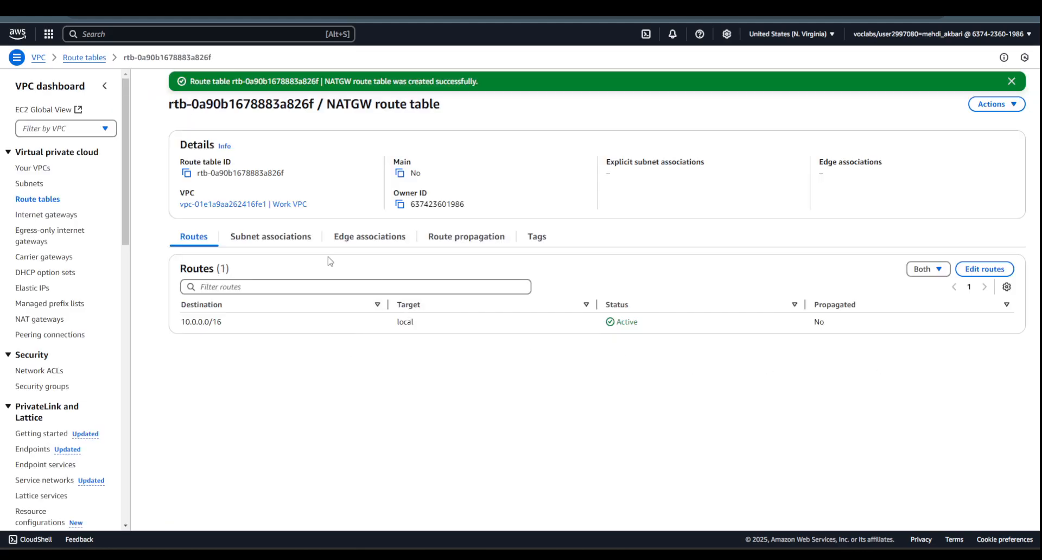
{"action": "left_click", "coordinate": [980, 269]}
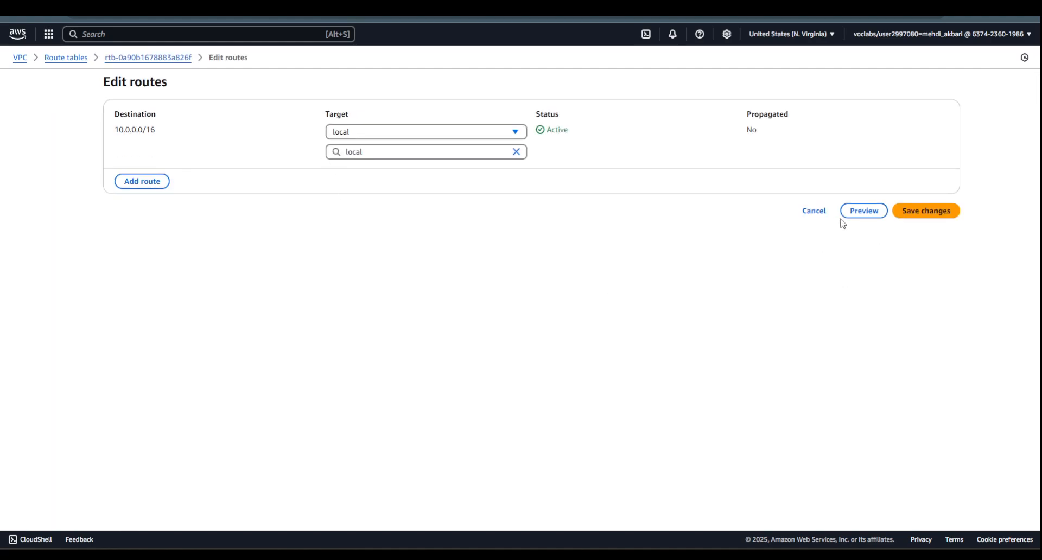
{"action": "left_click", "coordinate": [813, 213]}
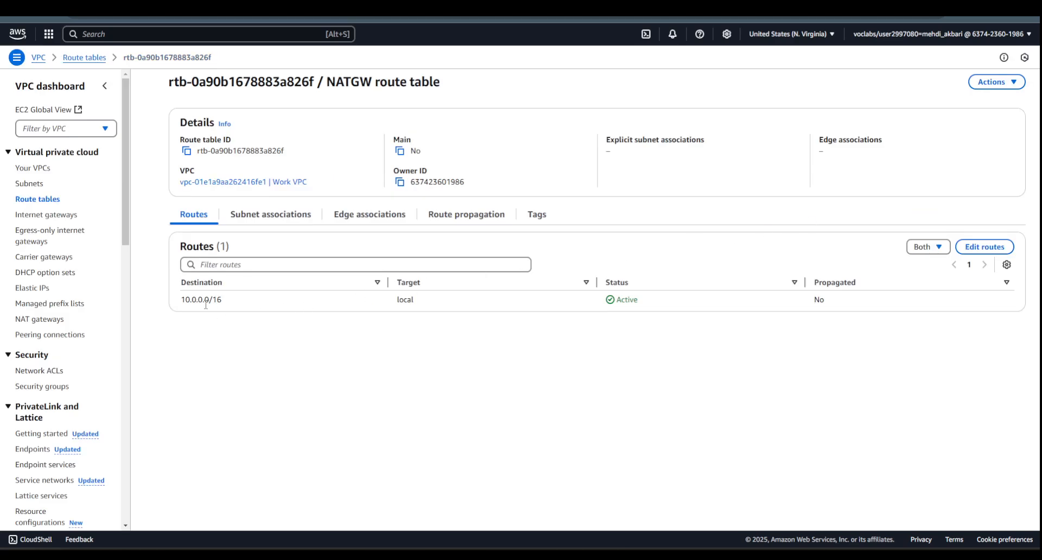
- Create a NAT gateway named myNATGW in Public Subnet 1 with a newly allocated Elastic IP
{"action": "left_click", "coordinate": [47, 323]}
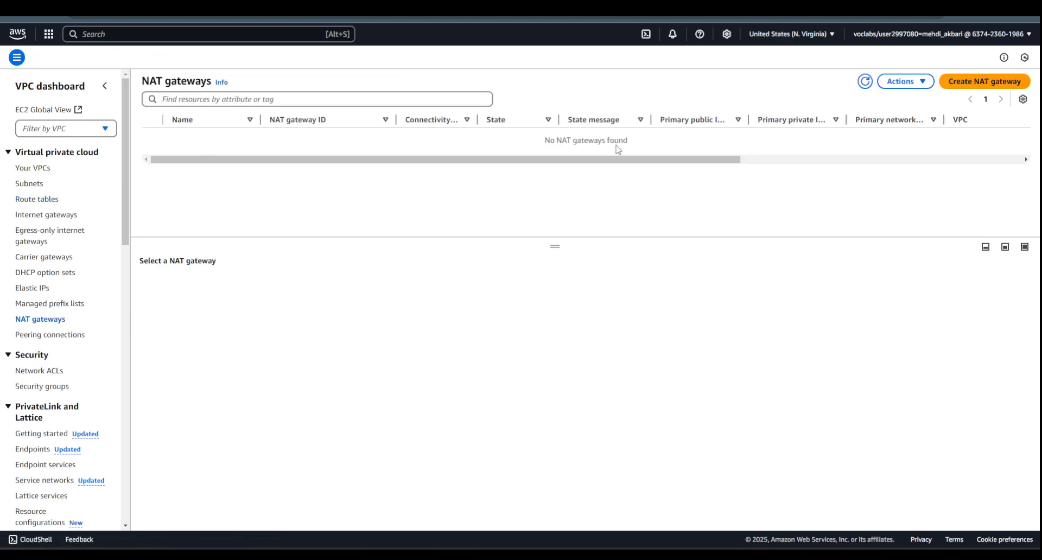
{"action": "left_click", "coordinate": [980, 82]}
{"action": "left_click", "coordinate": [260, 166]}
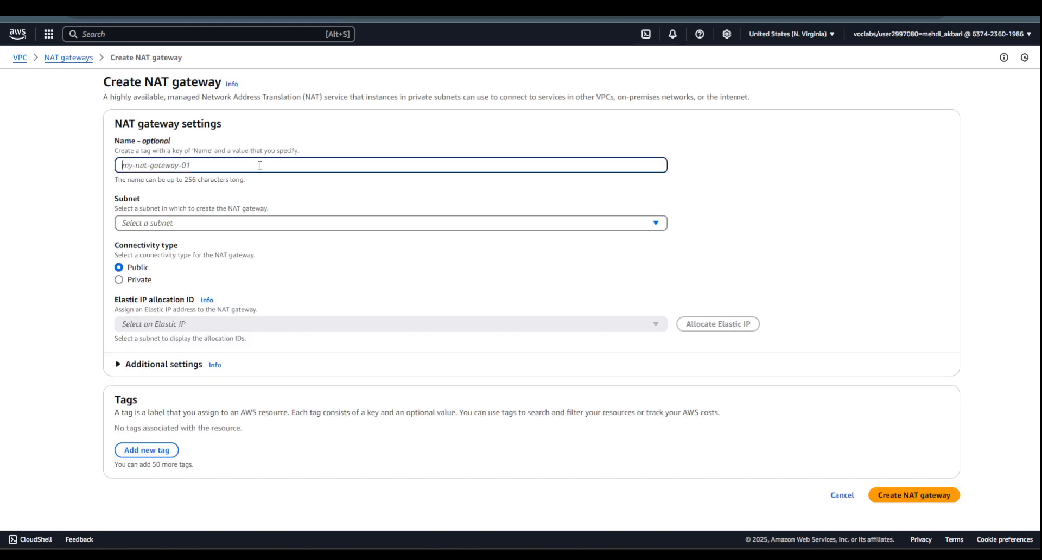
{"action": "type", "text": "myNATGW"}
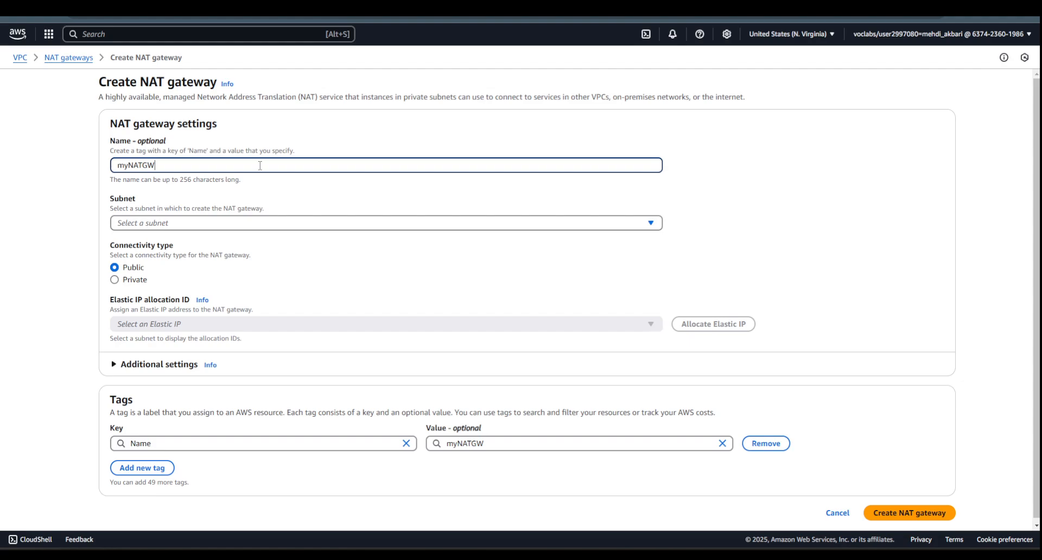
{"action": "left_click", "coordinate": [225, 226]}
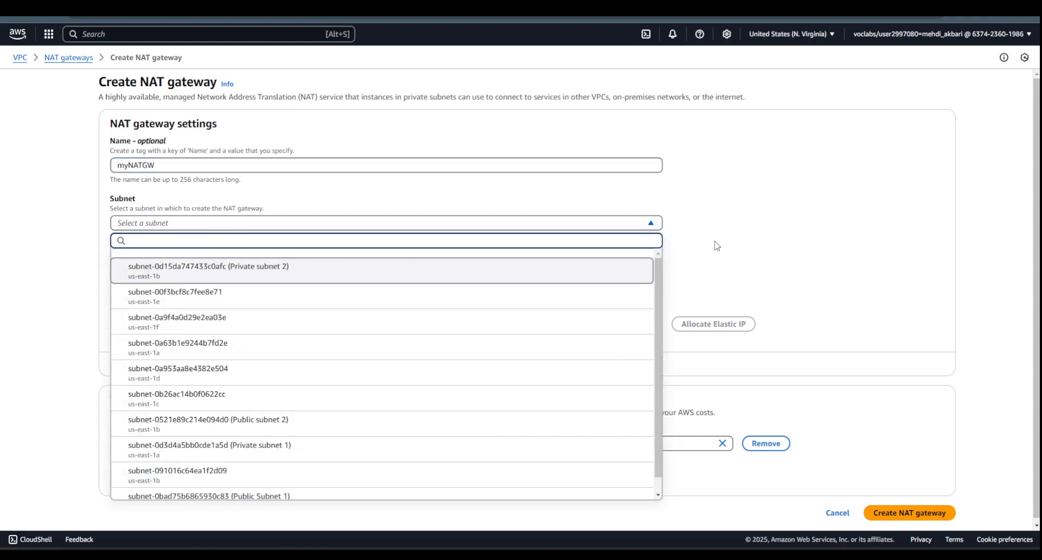
{"action": "scroll", "coordinate": [659, 287], "scroll_direction": "down", "scroll_amount": 1}
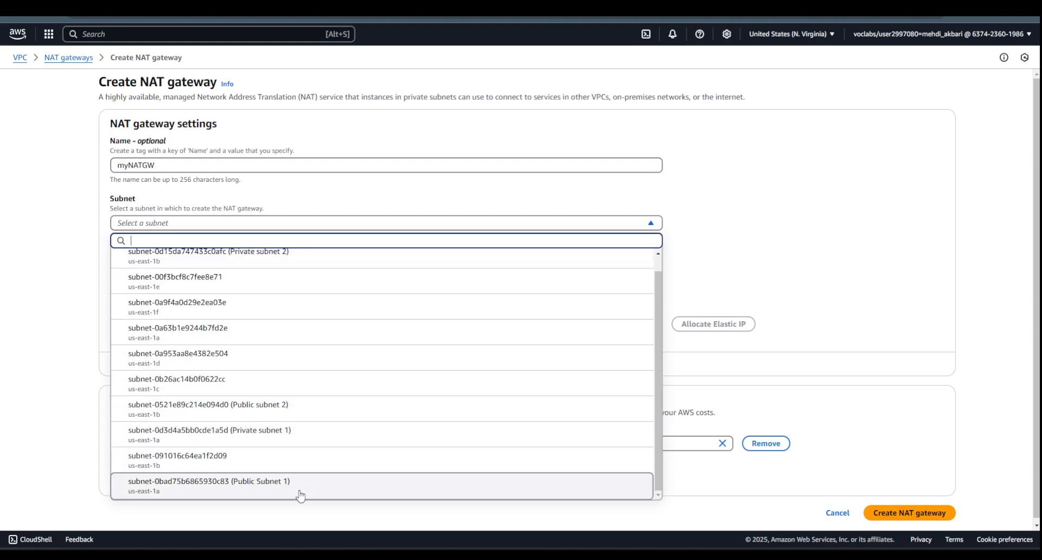
{"action": "left_click", "coordinate": [281, 488]}
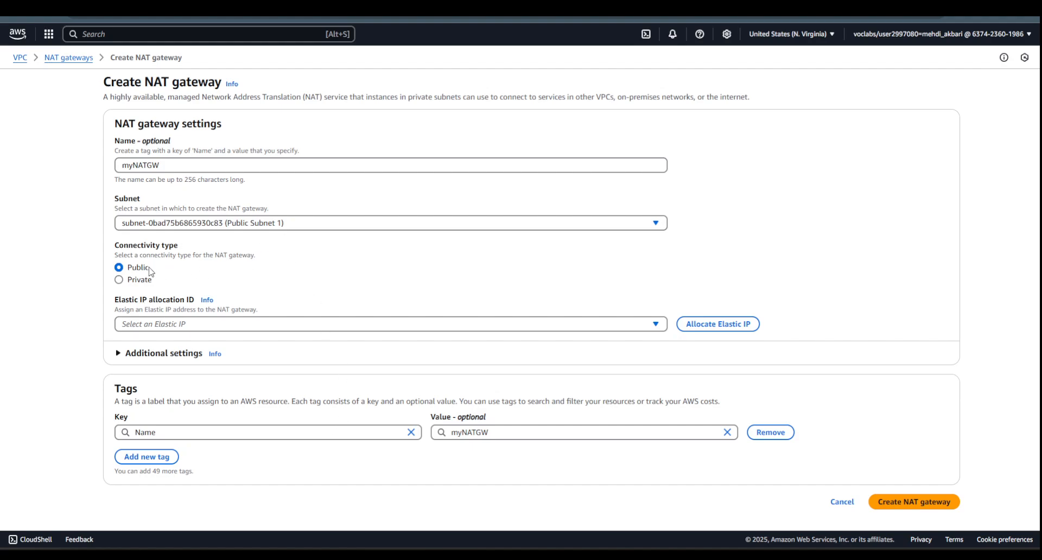
{"action": "left_click", "coordinate": [718, 324]}
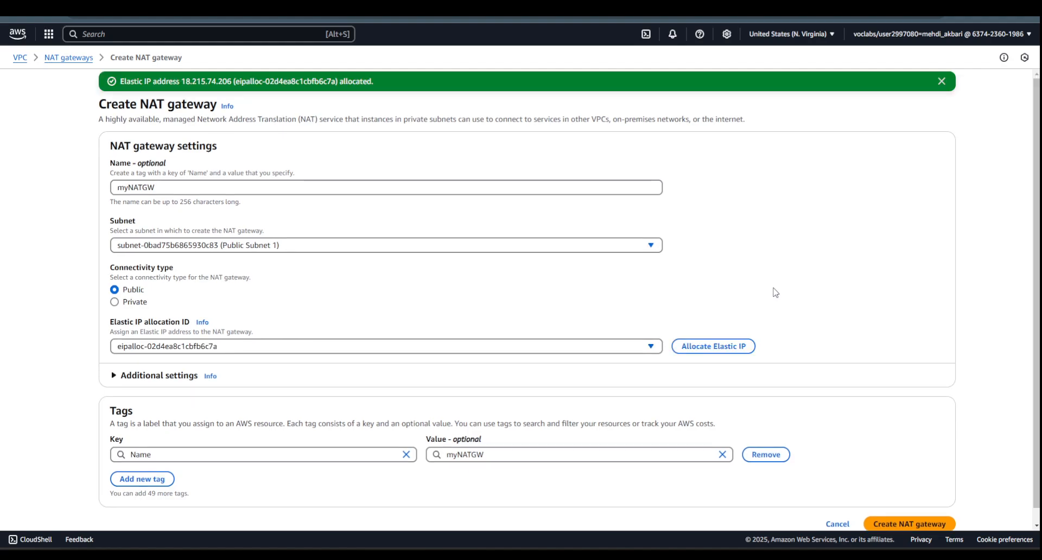
{"action": "left_click", "coordinate": [890, 524]}
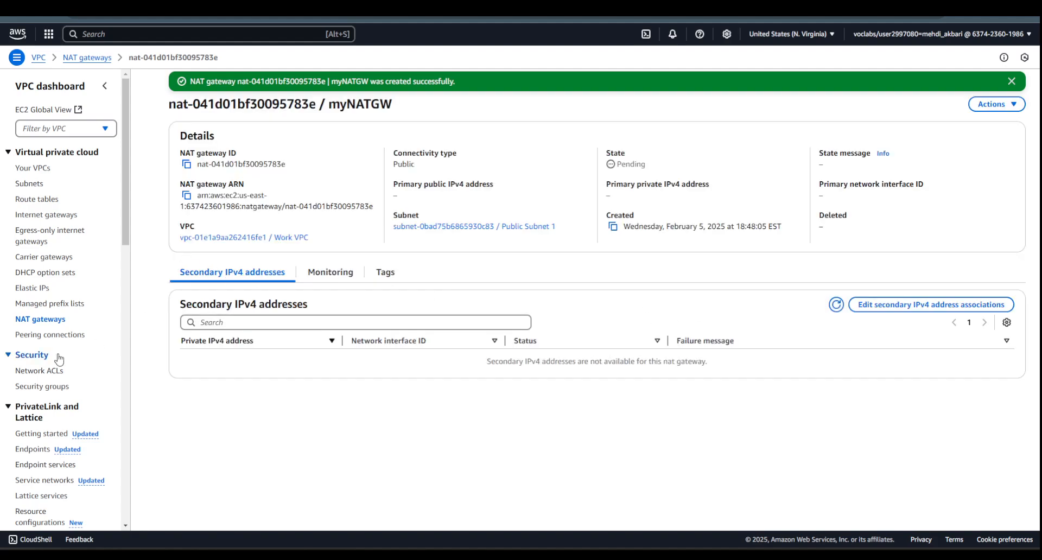
{"action": "left_click", "coordinate": [29, 322]}
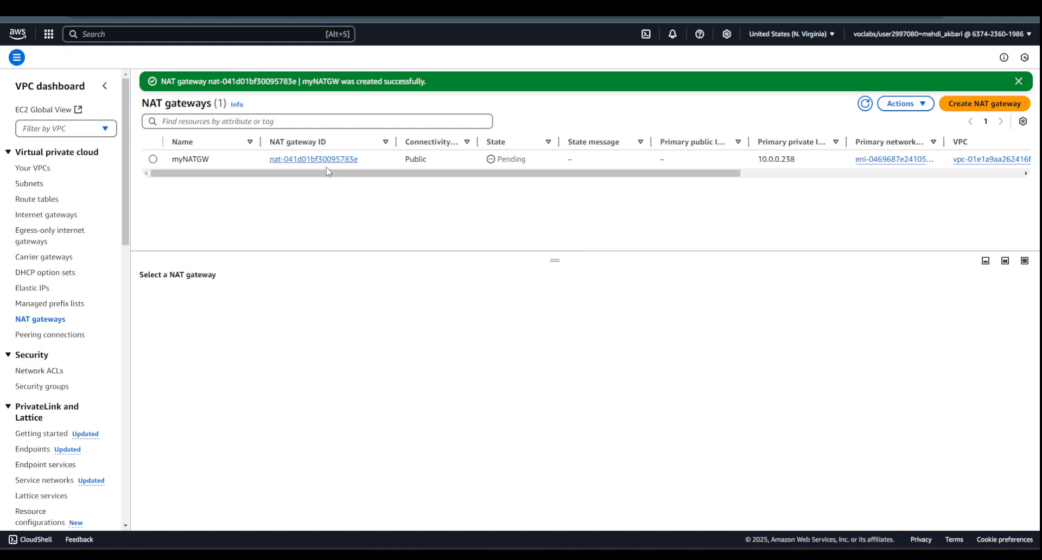
- Add a route for 0.0.0.0/0 targeting the myNATGW NAT gateway to the NATGW route table and save it
{"action": "left_click", "coordinate": [46, 201]}
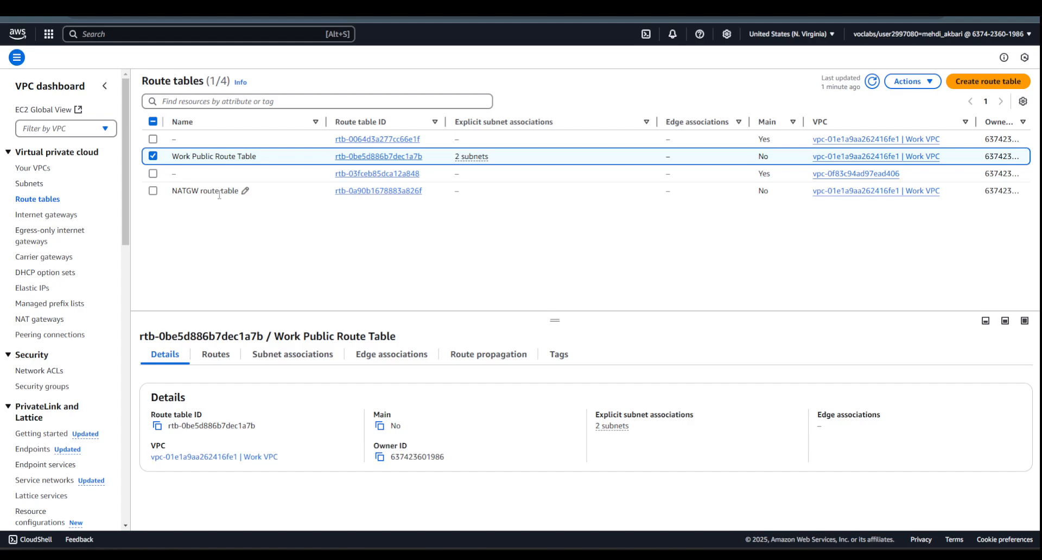
{"action": "left_click", "coordinate": [401, 192]}
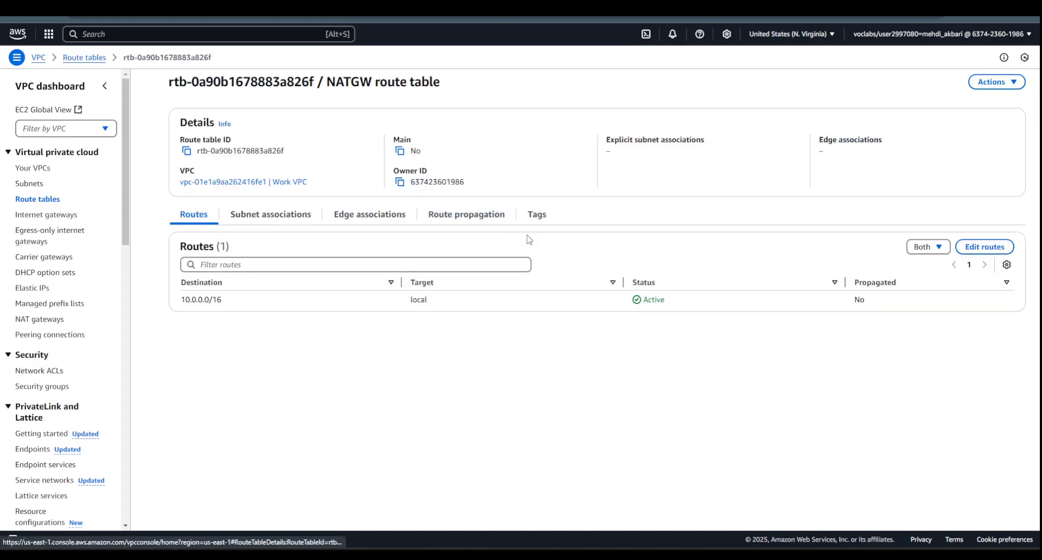
{"action": "left_click", "coordinate": [985, 247]}
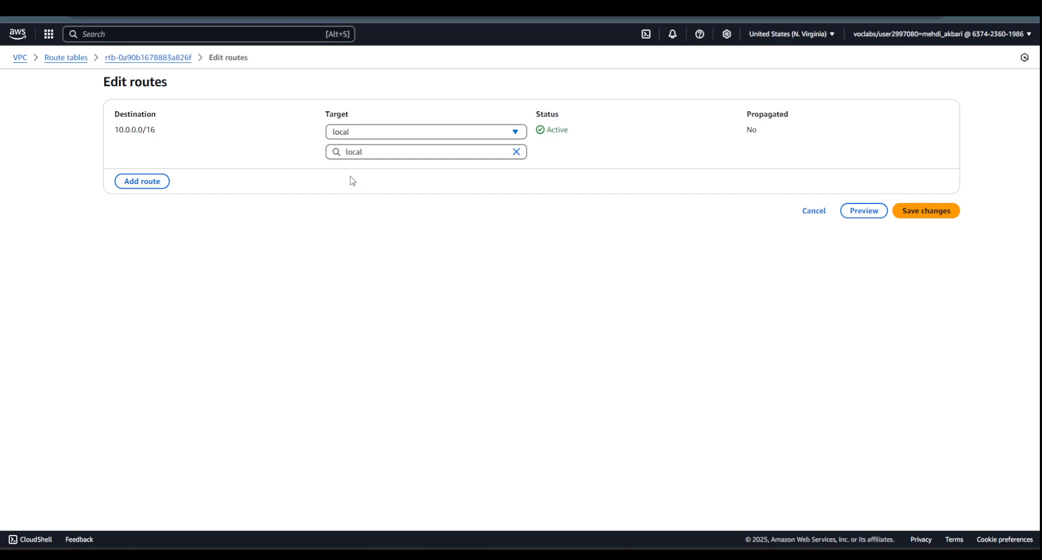
{"action": "left_click", "coordinate": [154, 185]}
{"action": "left_click", "coordinate": [170, 173]}
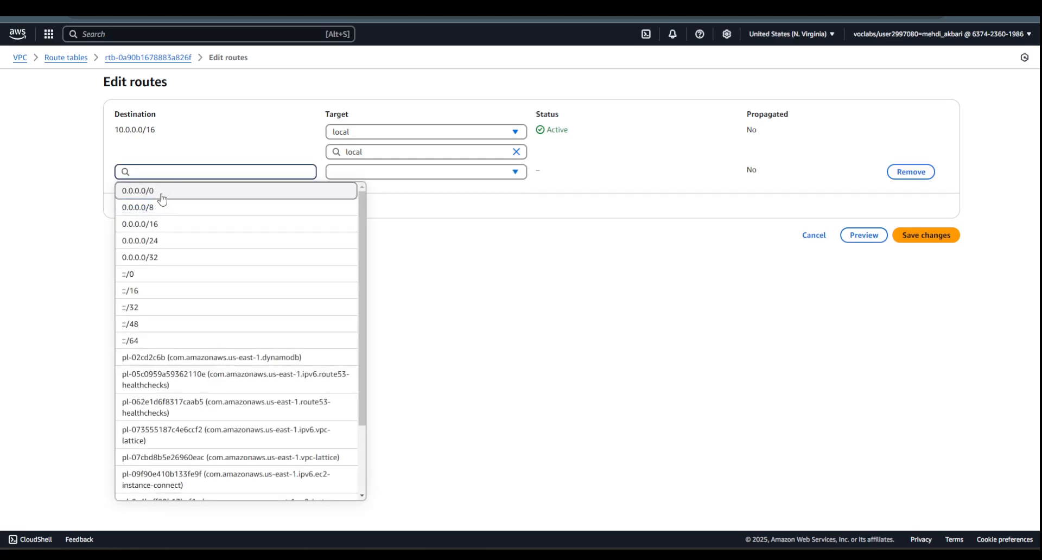
{"action": "left_click", "coordinate": [163, 191]}
{"action": "left_click", "coordinate": [374, 172]}
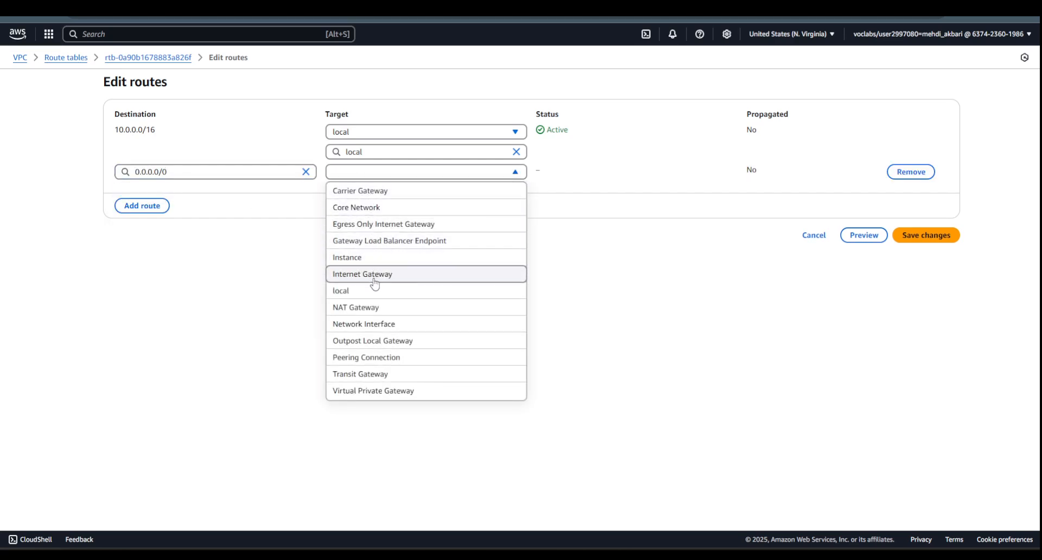
{"action": "left_click", "coordinate": [375, 307]}
{"action": "left_click", "coordinate": [377, 191]}
{"action": "left_click", "coordinate": [377, 231]}
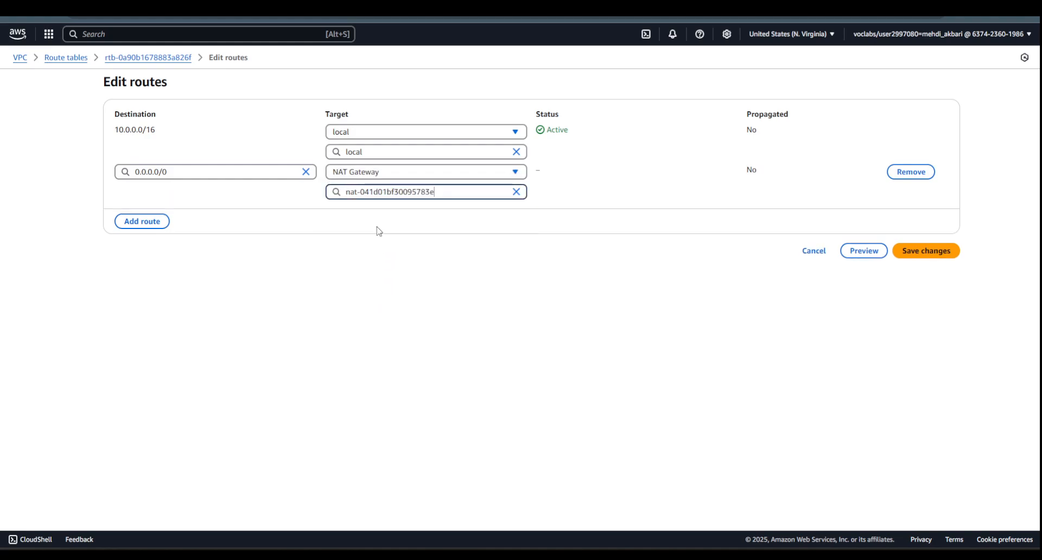
{"action": "left_click", "coordinate": [928, 253]}
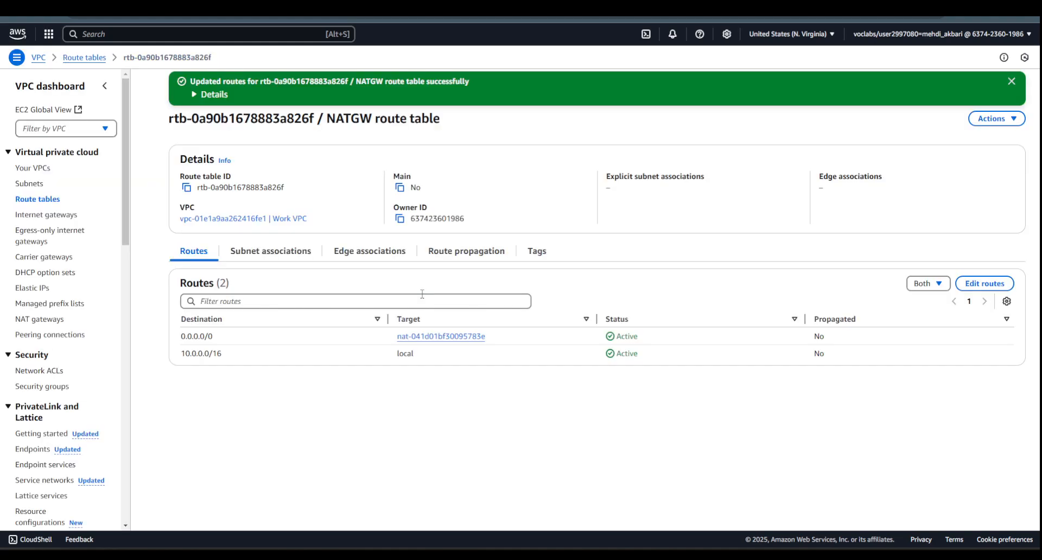
- Associate Private subnet 1 and Private subnet 2 with the NATGW route table, save, and open the subnets list
{"action": "left_click", "coordinate": [287, 259]}
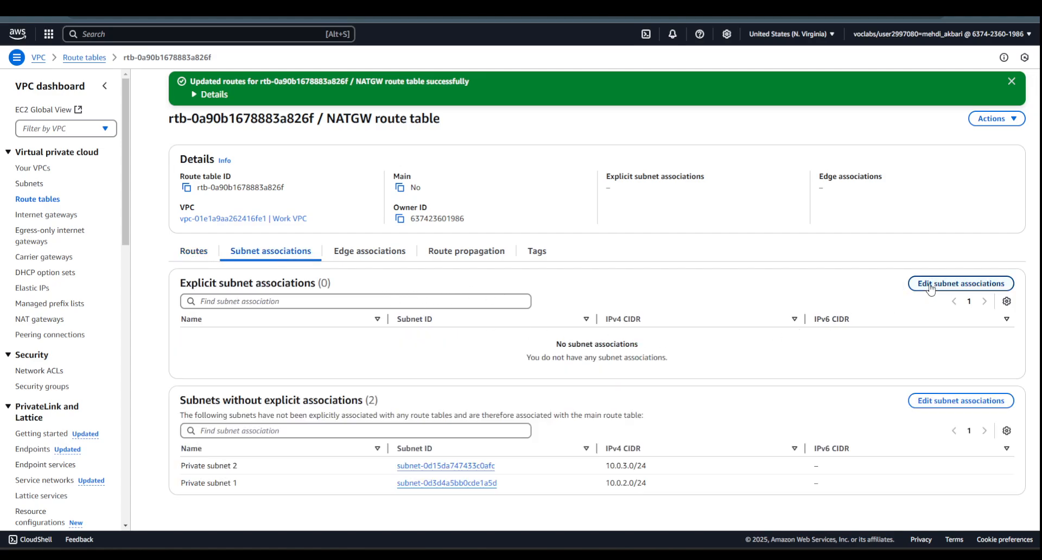
{"action": "left_click", "coordinate": [912, 288]}
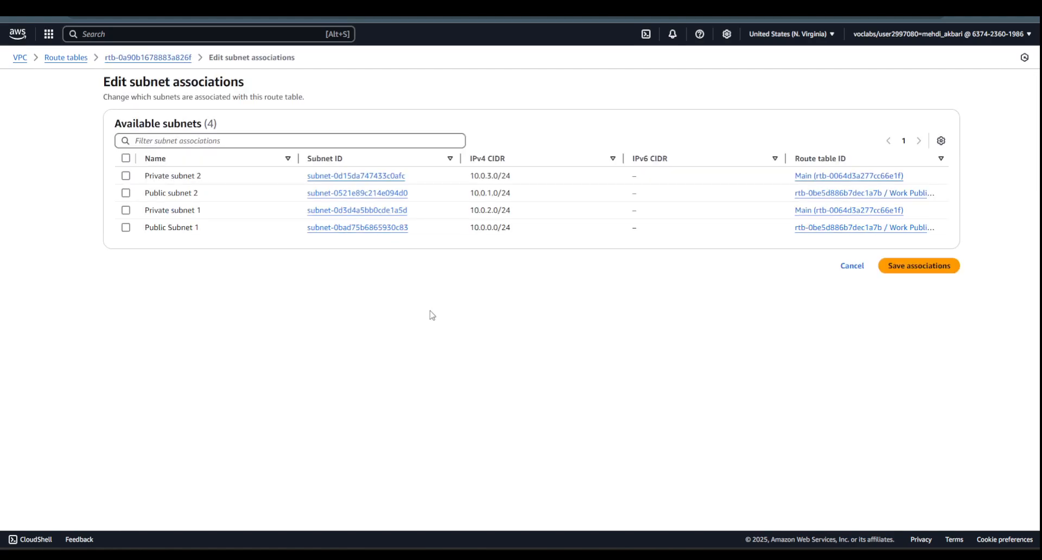
{"action": "left_click", "coordinate": [126, 176]}
{"action": "left_click", "coordinate": [126, 211]}
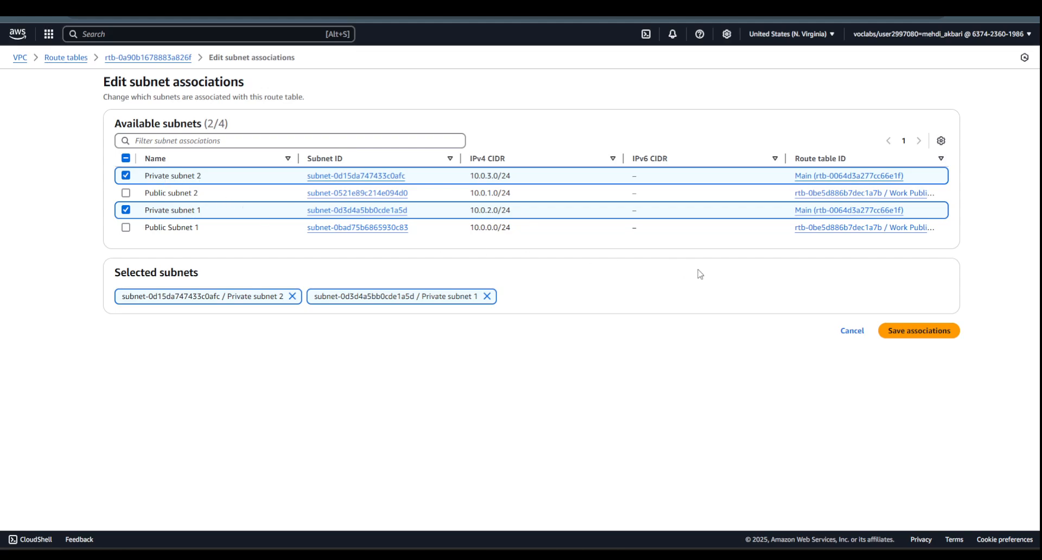
{"action": "left_click", "coordinate": [907, 332]}
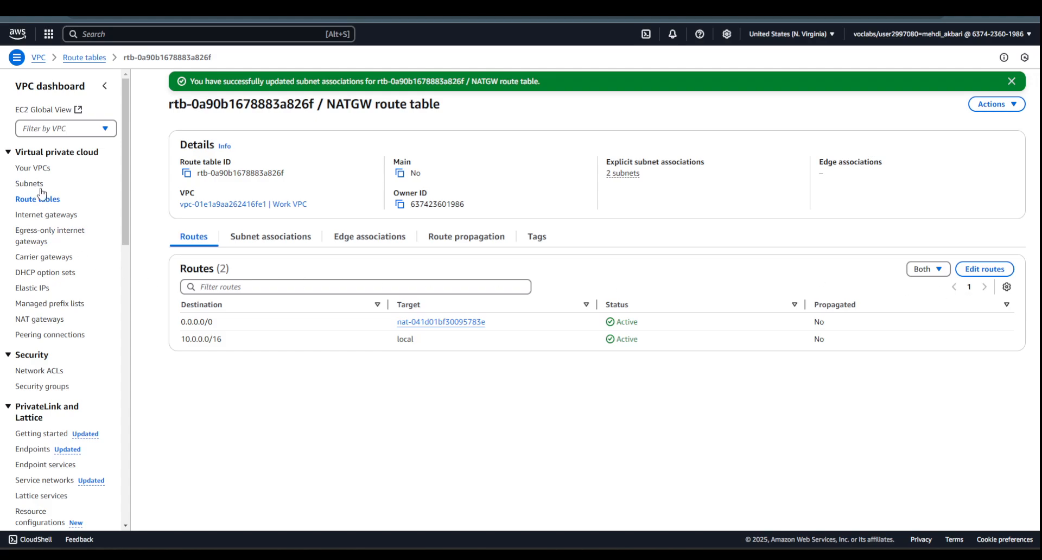
{"action": "left_click", "coordinate": [39, 188]}
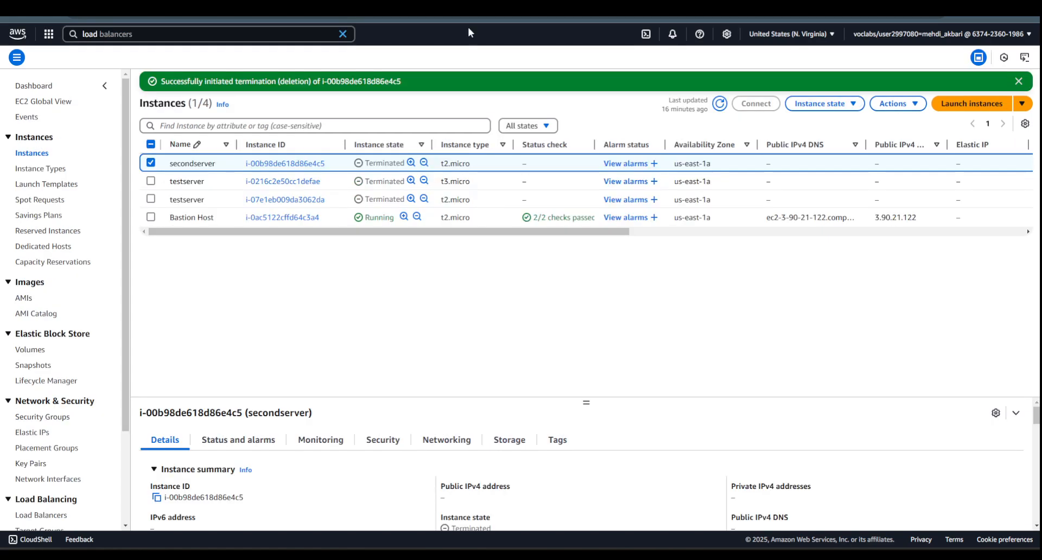
- Filter the EC2 instances by the Running state and begin launching a new instance named server1
{"action": "left_click", "coordinate": [547, 127]}
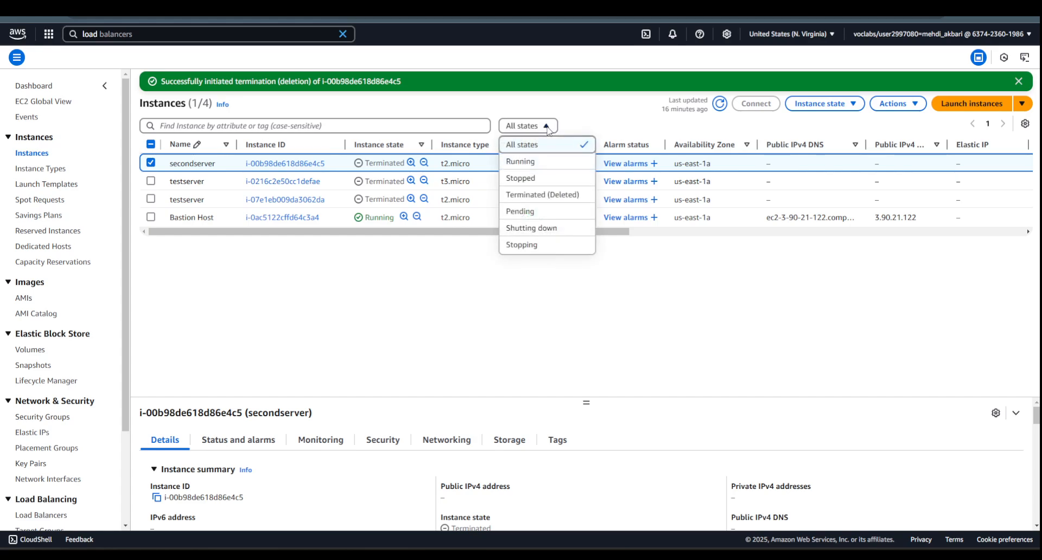
{"action": "left_click", "coordinate": [539, 163]}
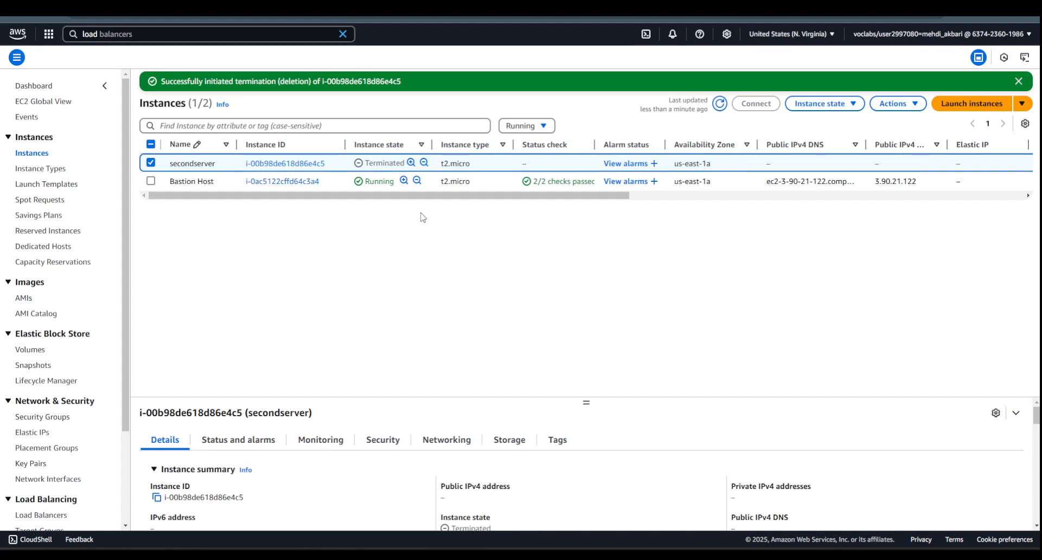
{"action": "left_click", "coordinate": [951, 106]}
{"action": "left_click", "coordinate": [225, 167]}
{"action": "type", "text": "server 1"}
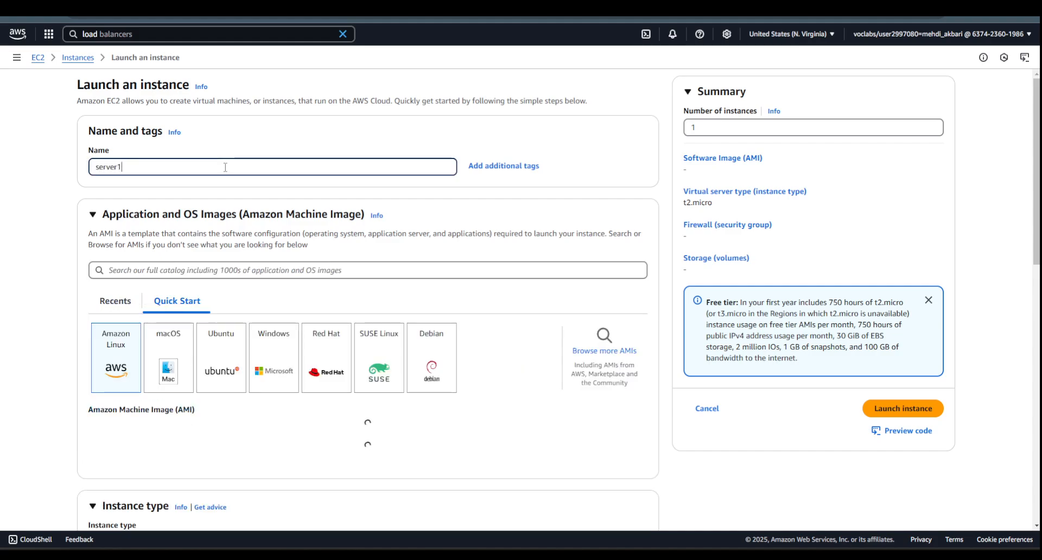
- Choose the Windows image Microsoft Windows Server 2019 Base for the server1 instance
{"action": "scroll", "coordinate": [218, 222], "scroll_direction": "down", "scroll_amount": 2}
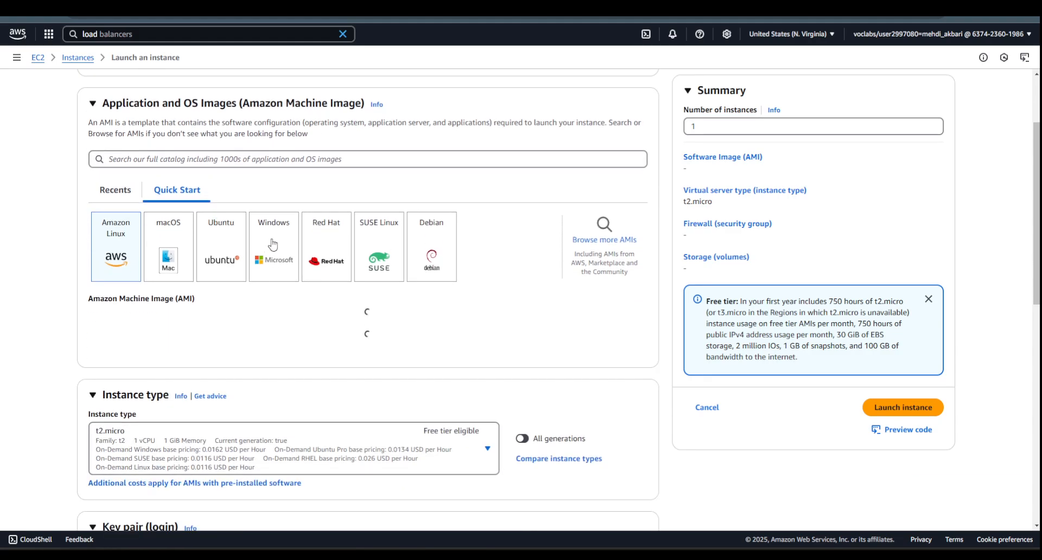
{"action": "left_click", "coordinate": [273, 245]}
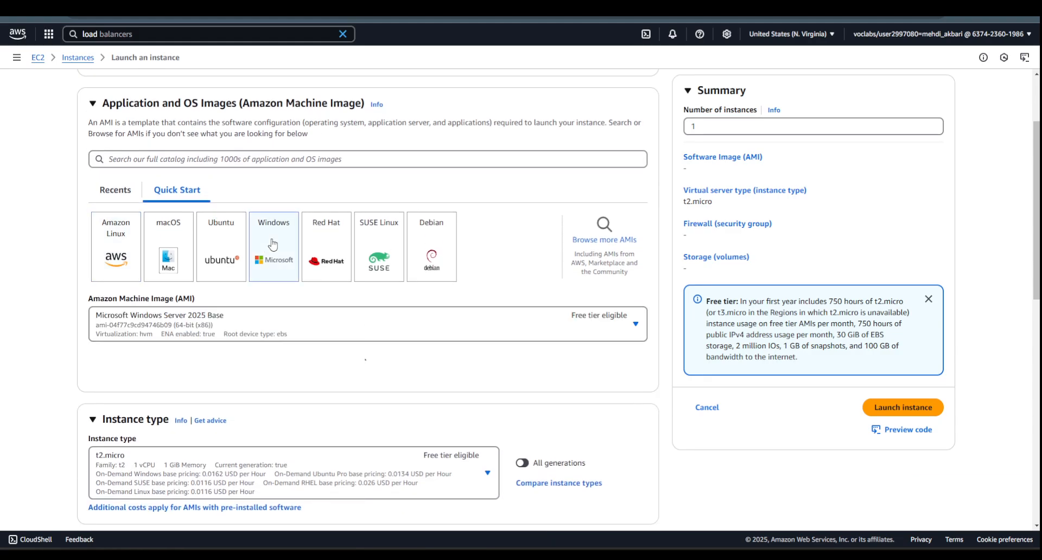
{"action": "scroll", "coordinate": [500, 248], "scroll_direction": "down", "scroll_amount": 3}
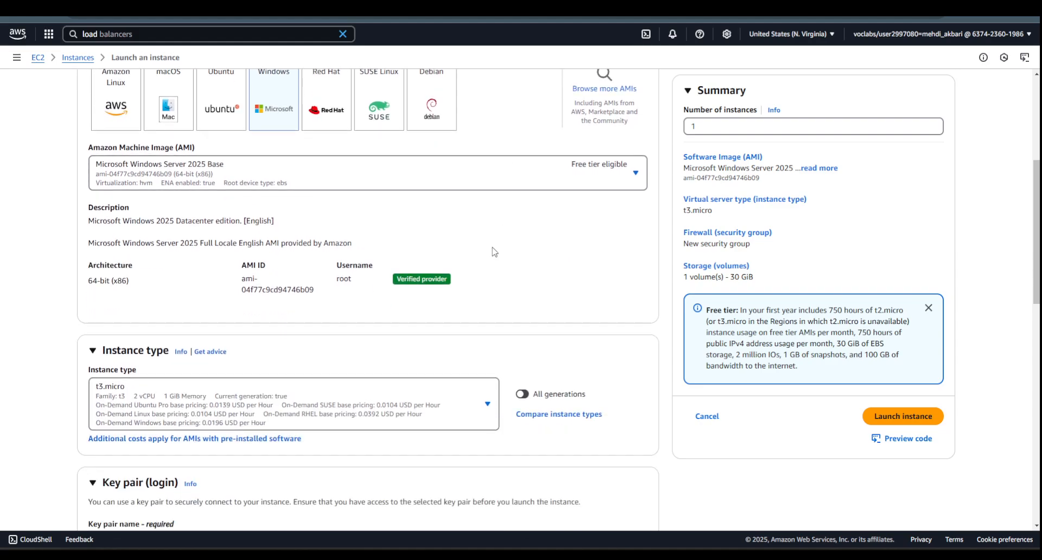
{"action": "left_click", "coordinate": [391, 170]}
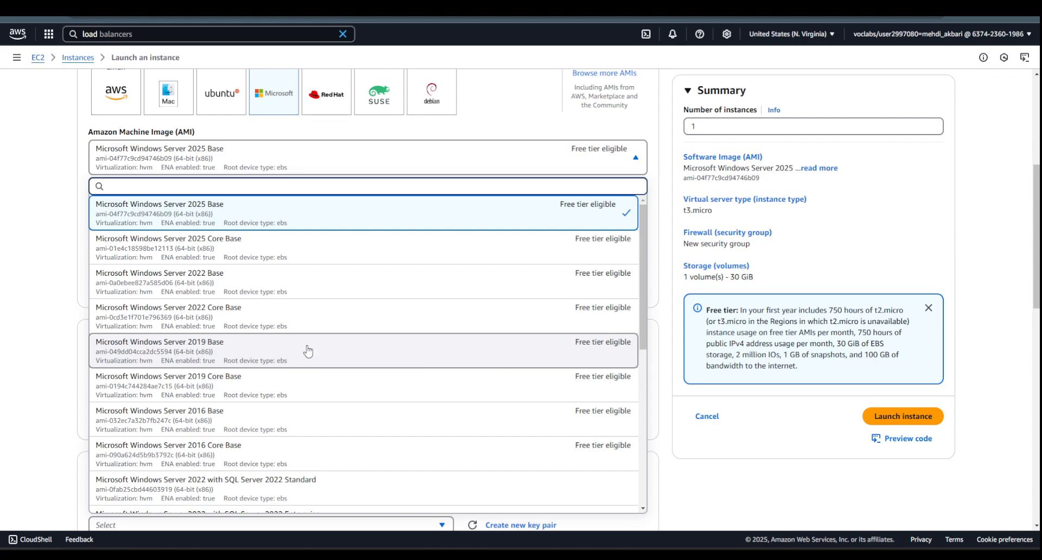
{"action": "left_click", "coordinate": [300, 353]}
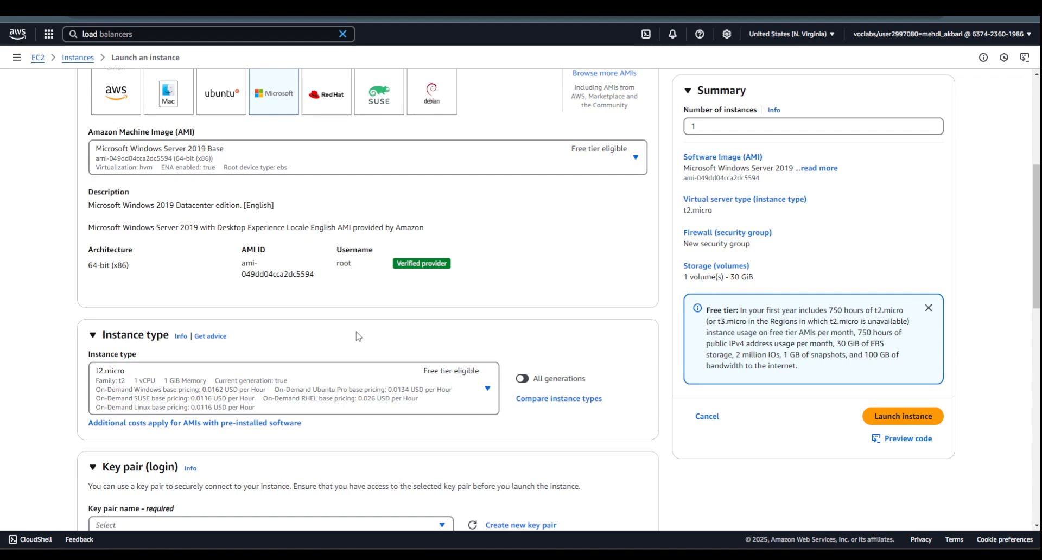
- Review the instance type and set the key pair option to proceed without a key pair
{"action": "scroll", "coordinate": [359, 336], "scroll_direction": "down", "scroll_amount": 2}
{"action": "scroll", "coordinate": [359, 336], "scroll_direction": "down", "scroll_amount": 1}
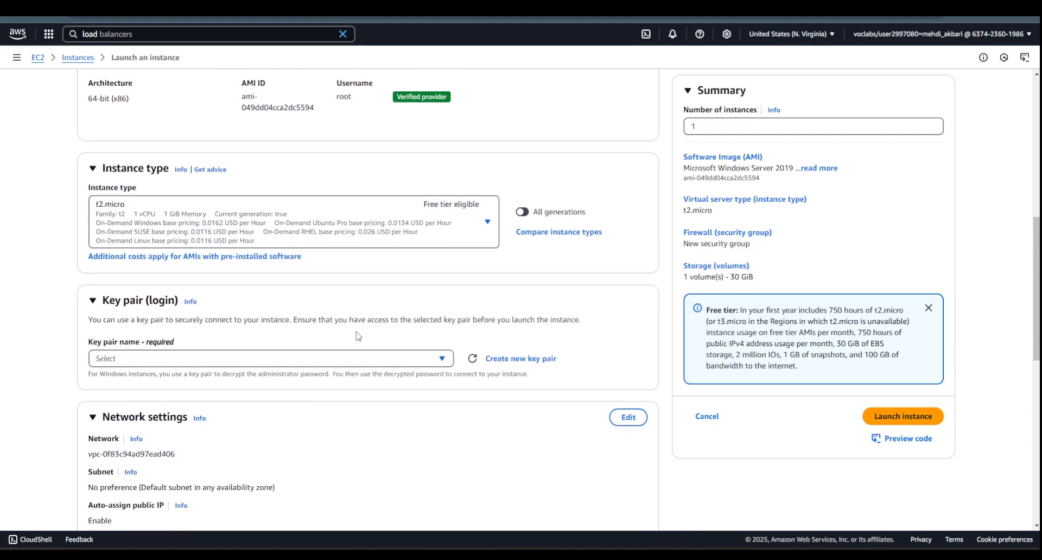
{"action": "scroll", "coordinate": [358, 335], "scroll_direction": "up", "scroll_amount": 2}
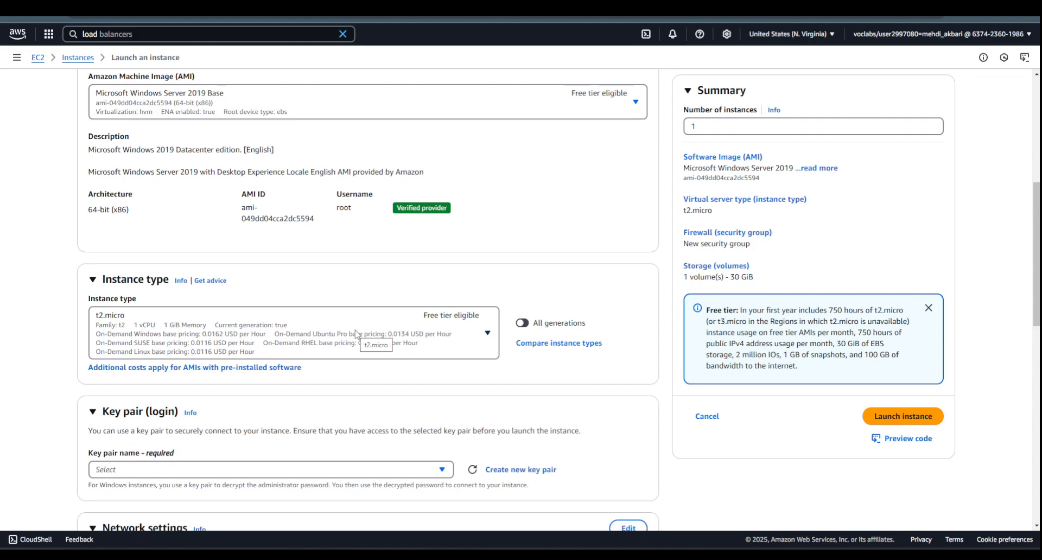
{"action": "scroll", "coordinate": [330, 235], "scroll_direction": "down", "scroll_amount": 3}
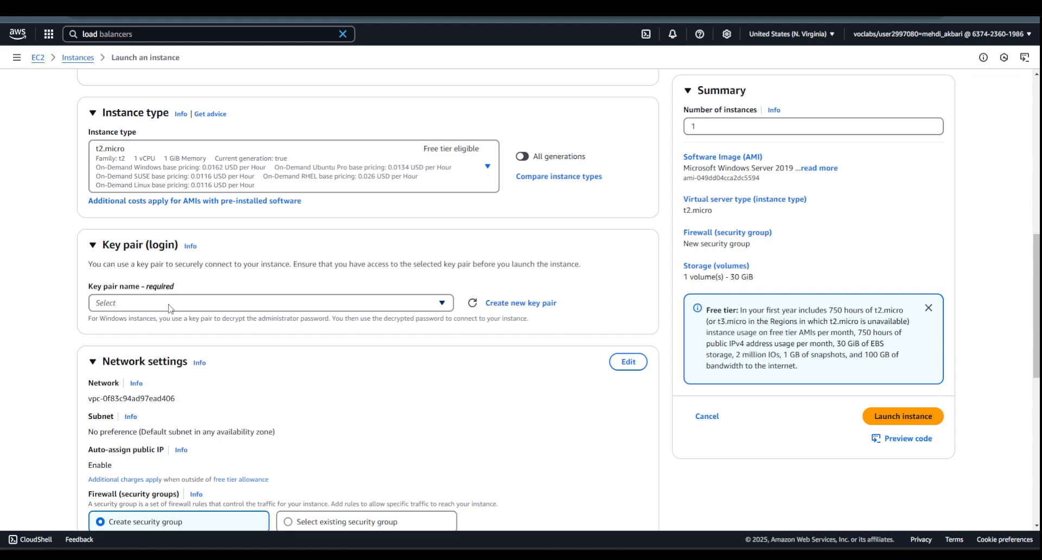
{"action": "scroll", "coordinate": [183, 309], "scroll_direction": "down", "scroll_amount": 1}
{"action": "left_click", "coordinate": [193, 247]}
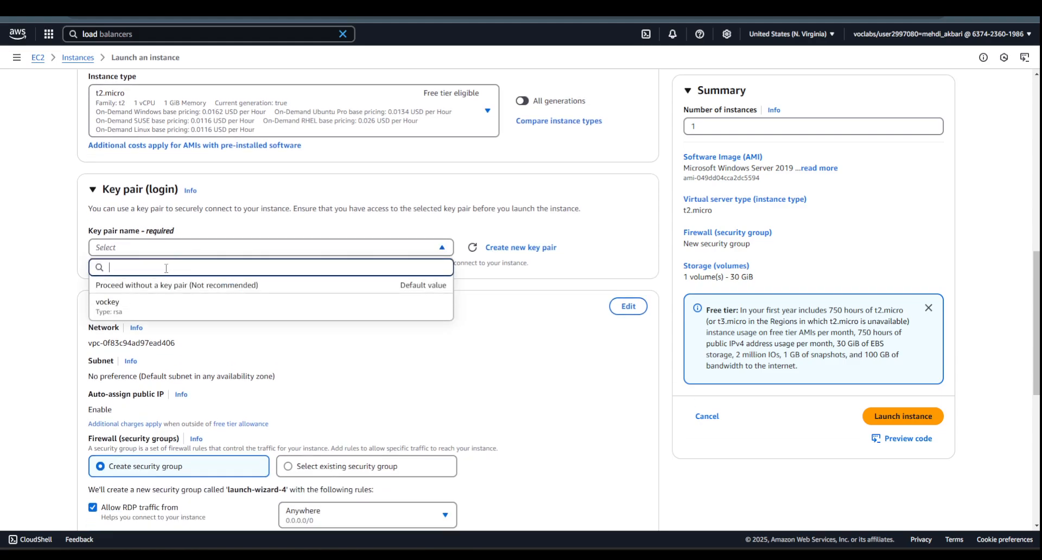
{"action": "left_click", "coordinate": [205, 289]}
- Edit the network settings to place the instance in the Work VPC on Private subnet 1
{"action": "scroll", "coordinate": [261, 290], "scroll_direction": "down", "scroll_amount": 2}
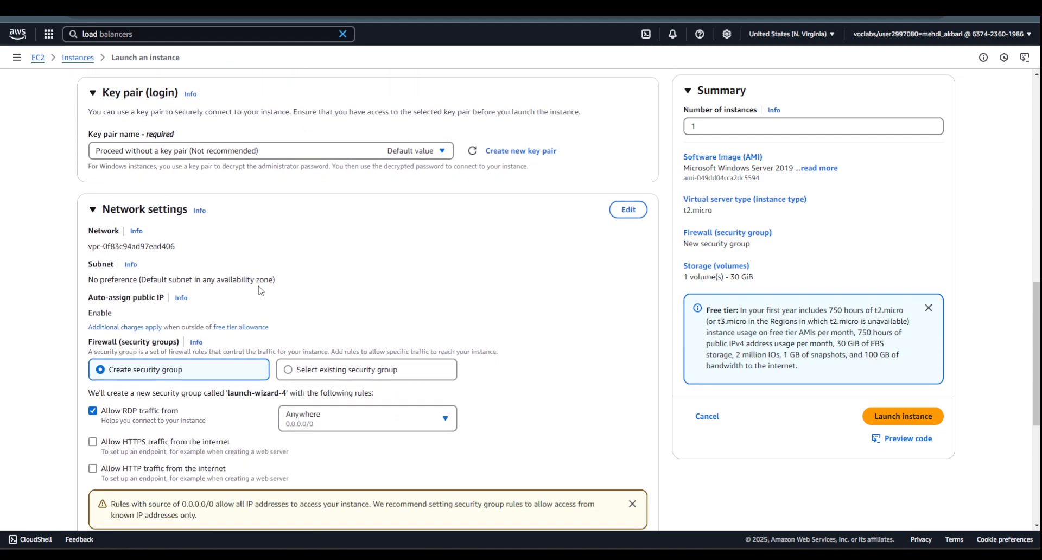
{"action": "left_click", "coordinate": [628, 202]}
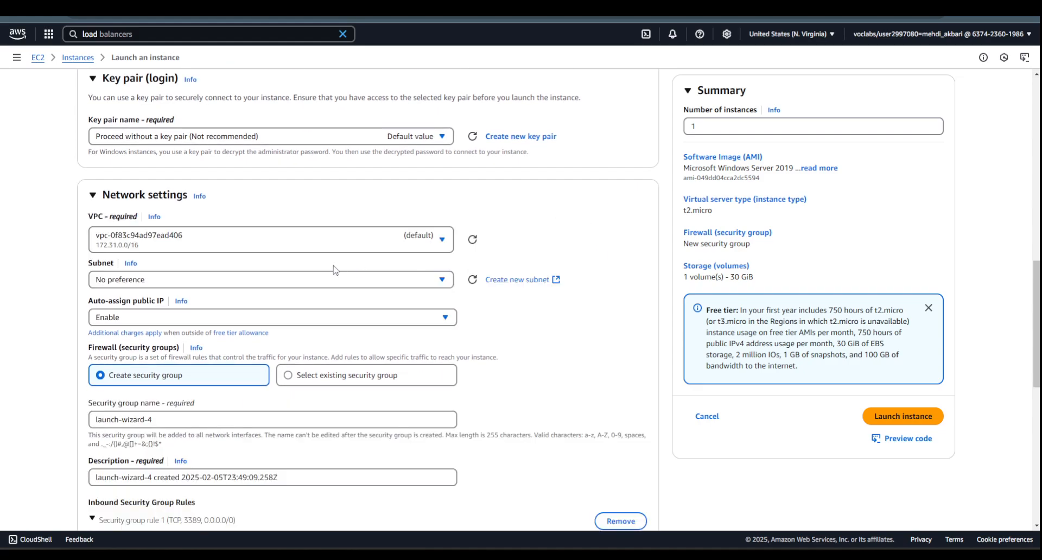
{"action": "left_click", "coordinate": [336, 240]}
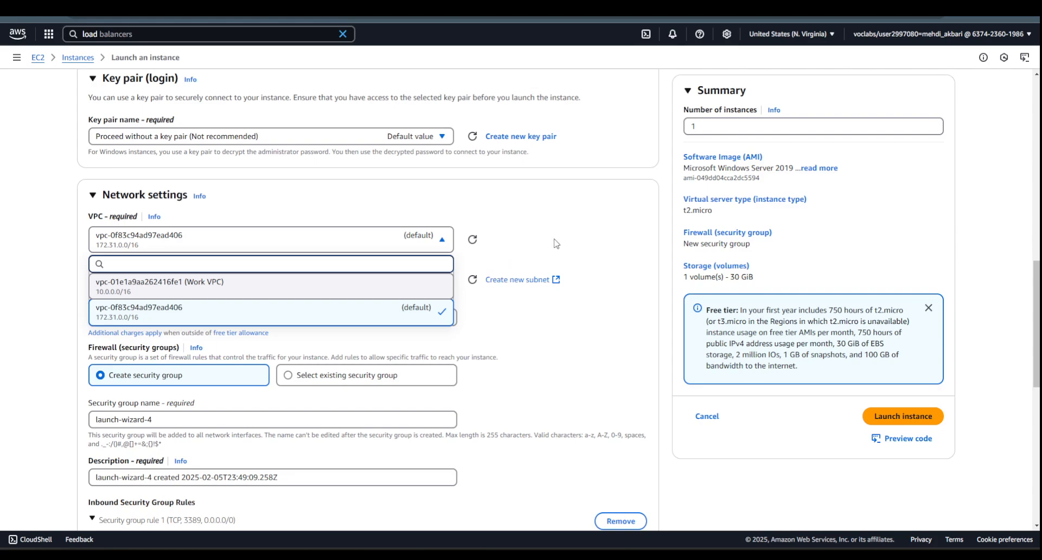
{"action": "left_click", "coordinate": [346, 294]}
{"action": "scroll", "coordinate": [347, 293], "scroll_direction": "down", "scroll_amount": 2}
{"action": "left_click", "coordinate": [444, 180]}
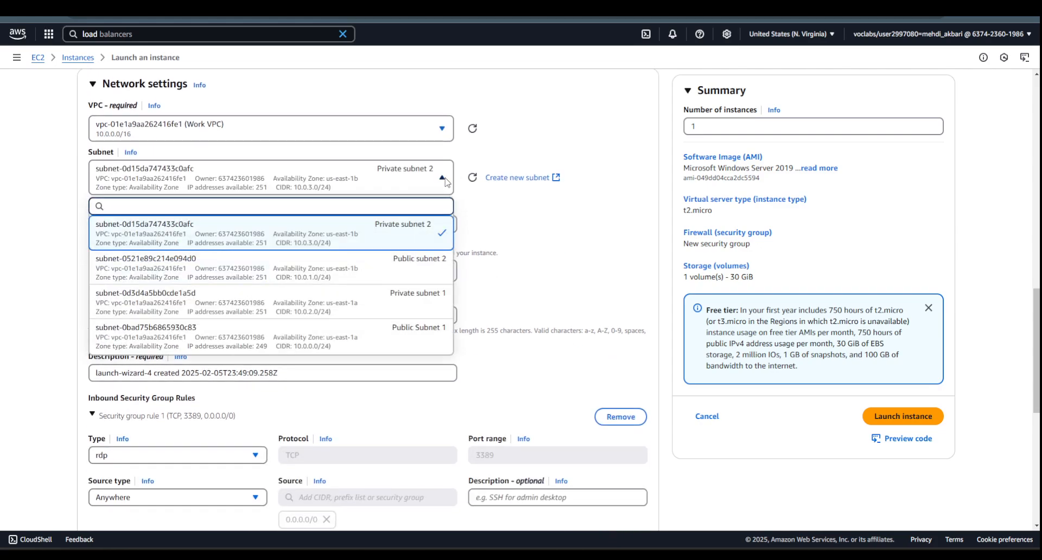
{"action": "left_click", "coordinate": [436, 296]}
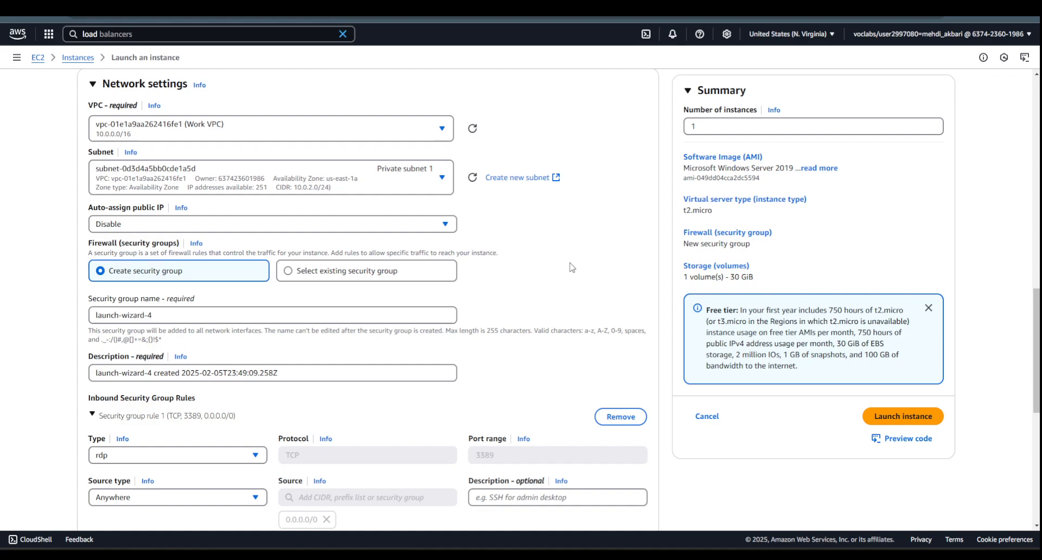
- Change the type of the new security group's inbound rule to HTTP
{"action": "scroll", "coordinate": [565, 263], "scroll_direction": "down", "scroll_amount": 1}
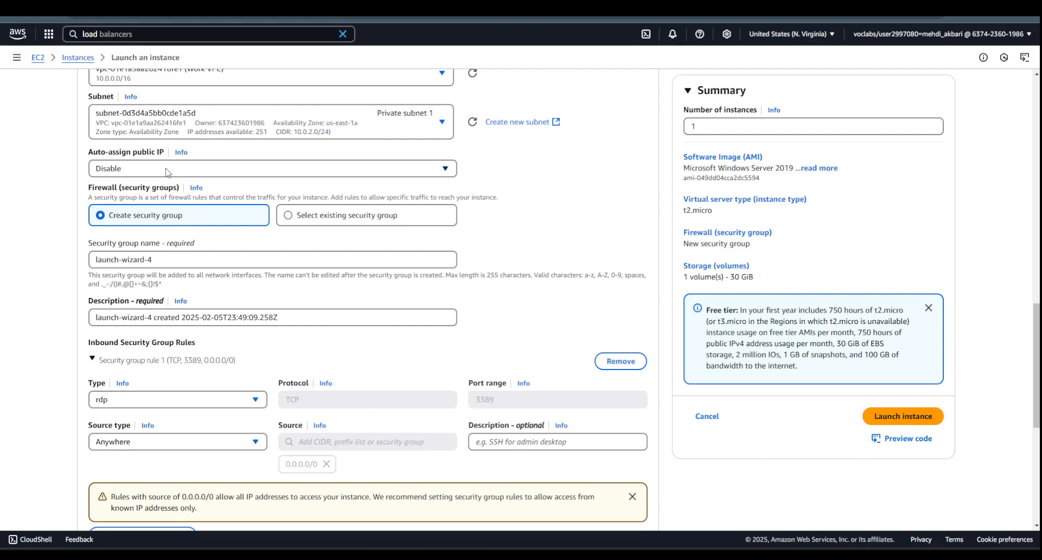
{"action": "scroll", "coordinate": [166, 172], "scroll_direction": "down", "scroll_amount": 1}
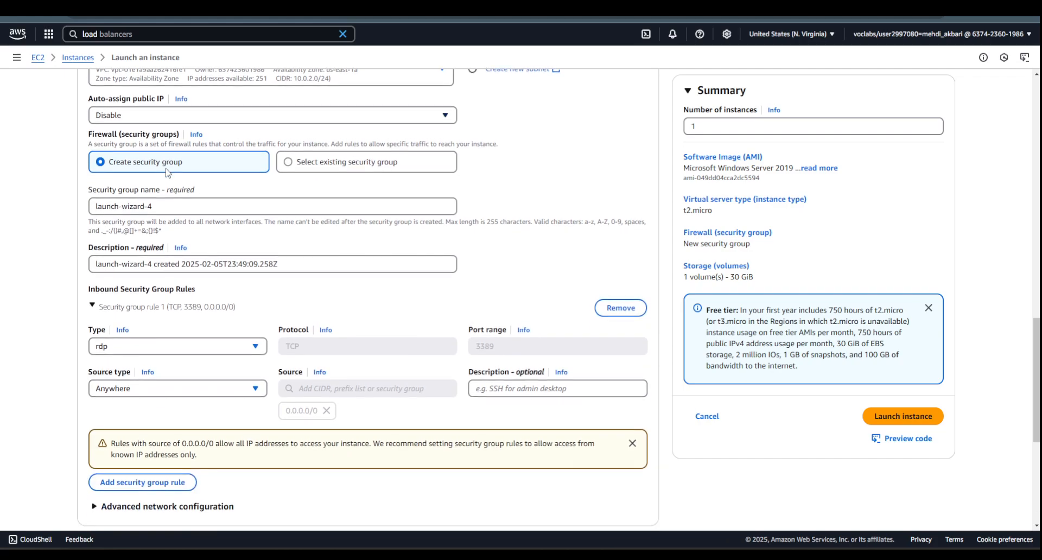
{"action": "scroll", "coordinate": [175, 166], "scroll_direction": "down", "scroll_amount": 1}
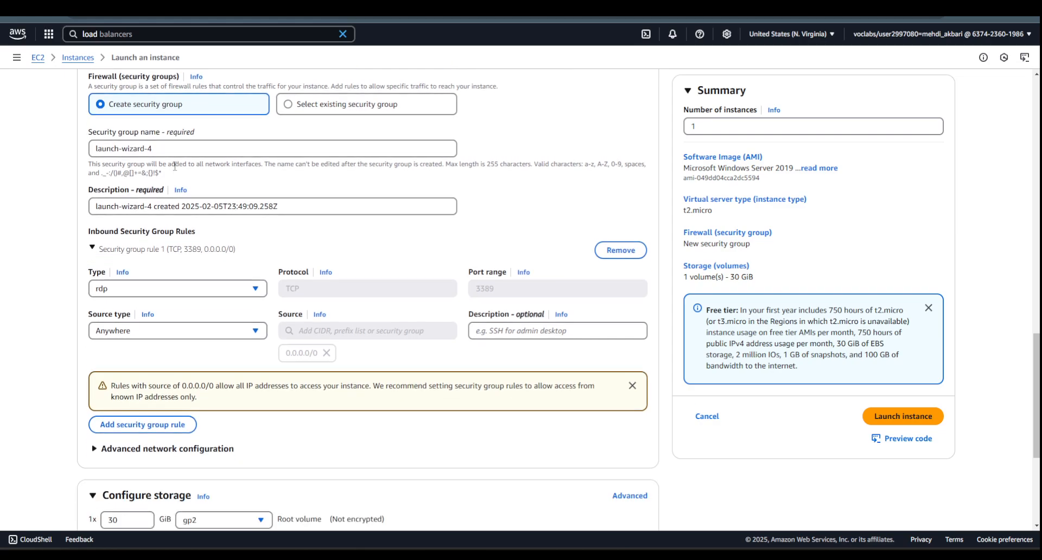
{"action": "scroll", "coordinate": [164, 270], "scroll_direction": "down", "scroll_amount": 1}
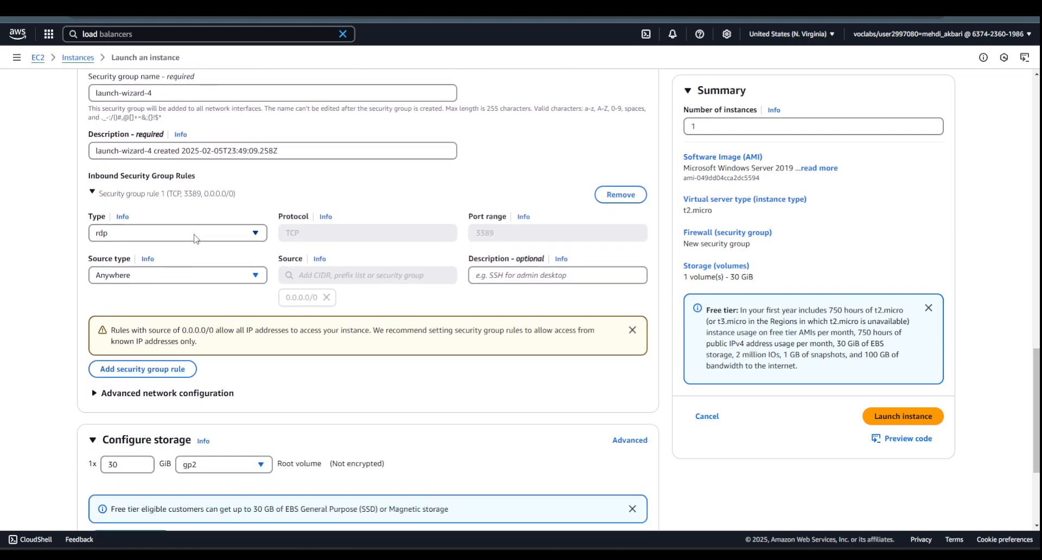
{"action": "left_click", "coordinate": [198, 235]}
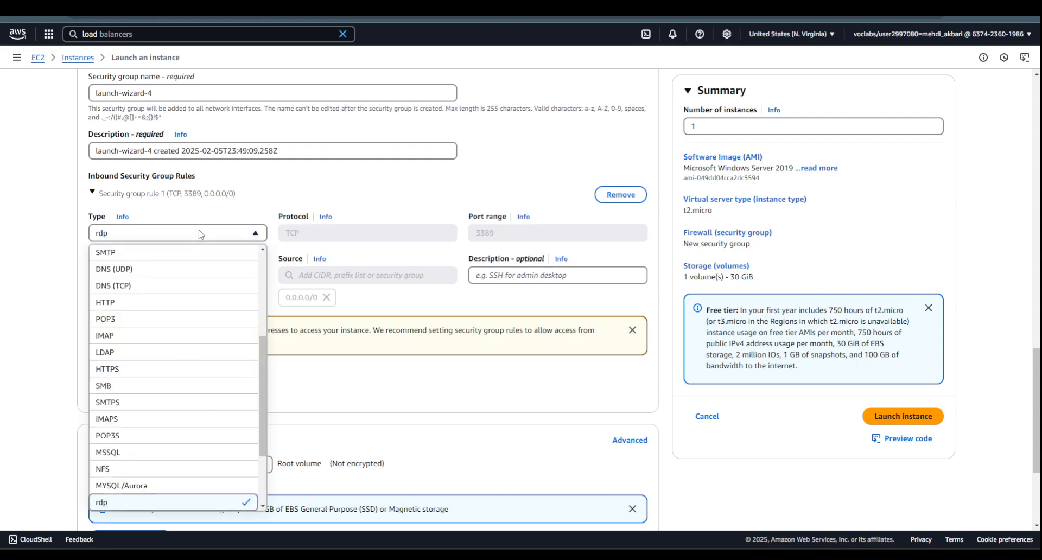
{"action": "left_click", "coordinate": [159, 303]}
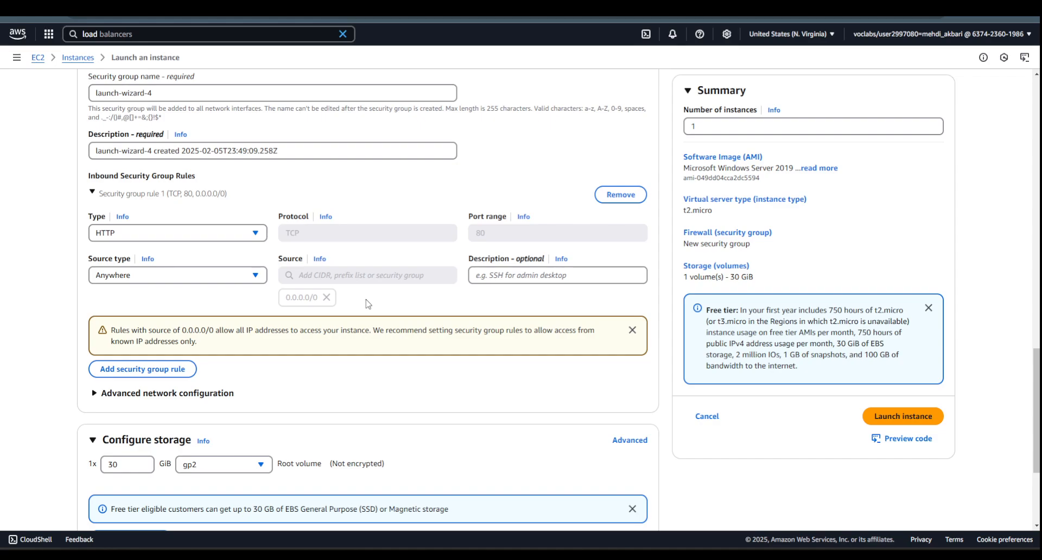
- Expand the advanced details and paste the PowerShell script that installs IIS and writes a Hello World page into the user data
{"action": "scroll", "coordinate": [367, 305], "scroll_direction": "down", "scroll_amount": 2}
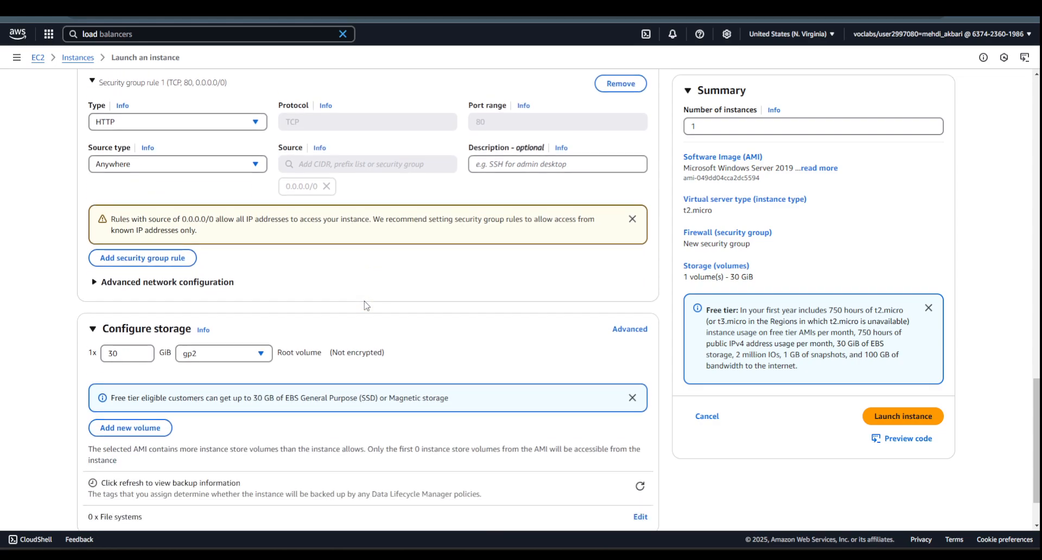
{"action": "scroll", "coordinate": [366, 306], "scroll_direction": "down", "scroll_amount": 1}
{"action": "scroll", "coordinate": [304, 369], "scroll_direction": "up", "scroll_amount": 2}
{"action": "scroll", "coordinate": [236, 439], "scroll_direction": "down", "scroll_amount": 2}
{"action": "left_click", "coordinate": [162, 495]}
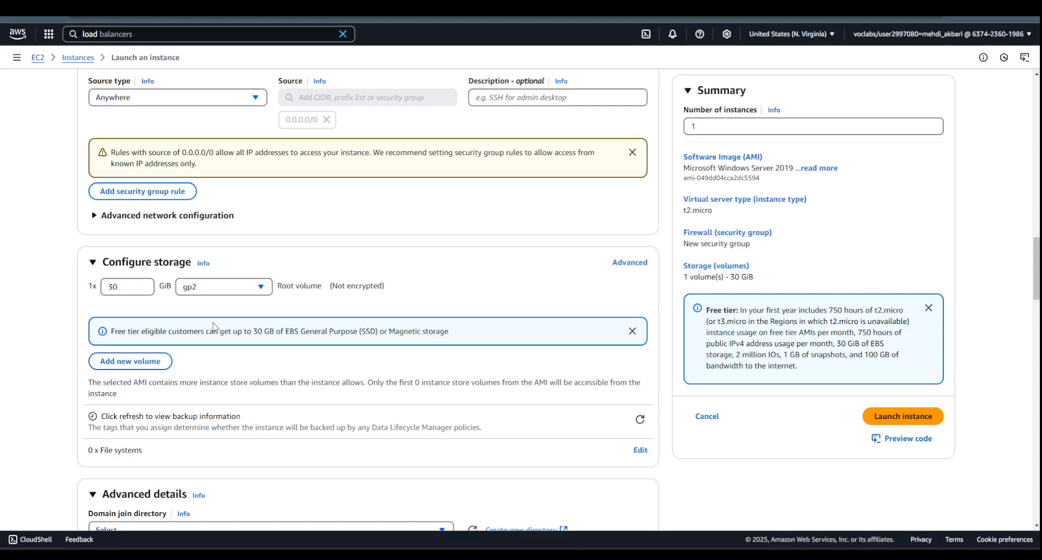
{"action": "scroll", "coordinate": [212, 325], "scroll_direction": "down", "scroll_amount": 20}
{"action": "scroll", "coordinate": [246, 328], "scroll_direction": "down", "scroll_amount": 3}
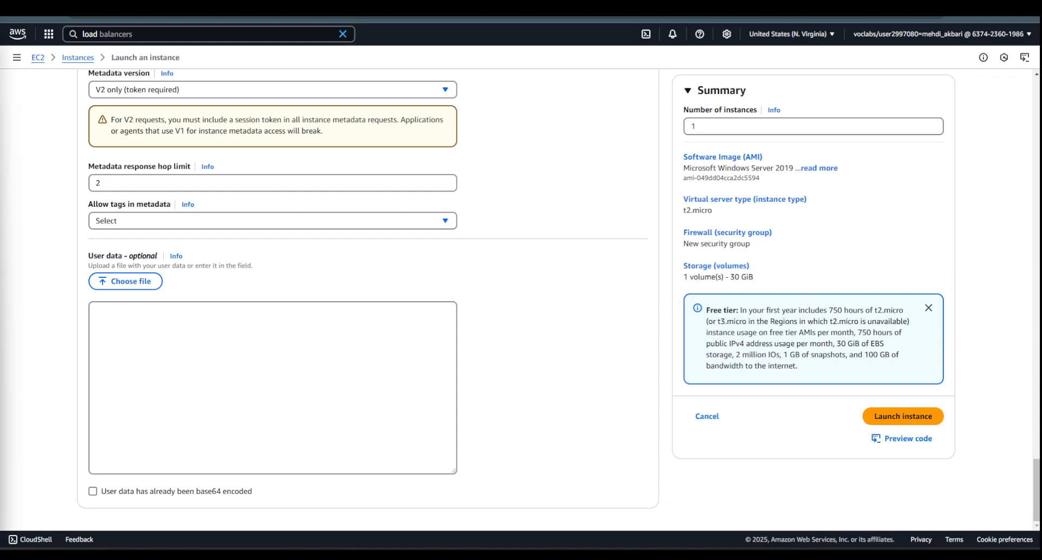
{"action": "right_click", "coordinate": [104, 316]}
{"action": "left_click", "coordinate": [129, 192]}
- Examine the user data script's commands for installing IIS, removing iisstart.htm and adding a page with the server name
{"action": "scroll", "coordinate": [167, 362], "scroll_direction": "up", "scroll_amount": 3}
{"action": "double_click", "coordinate": [130, 354]}
{"action": "left_click", "coordinate": [134, 355]}
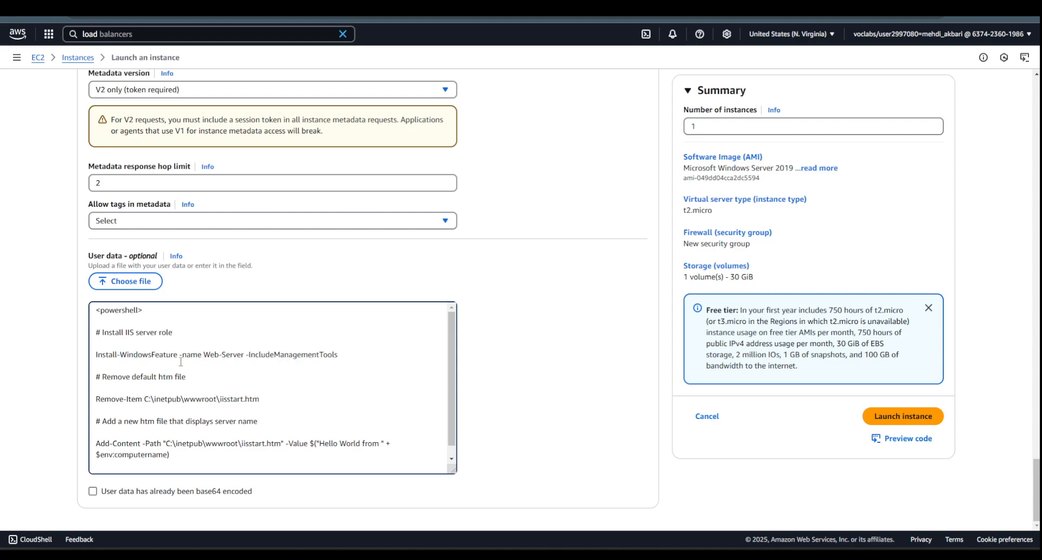
{"action": "scroll", "coordinate": [121, 393], "scroll_direction": "down", "scroll_amount": 1}
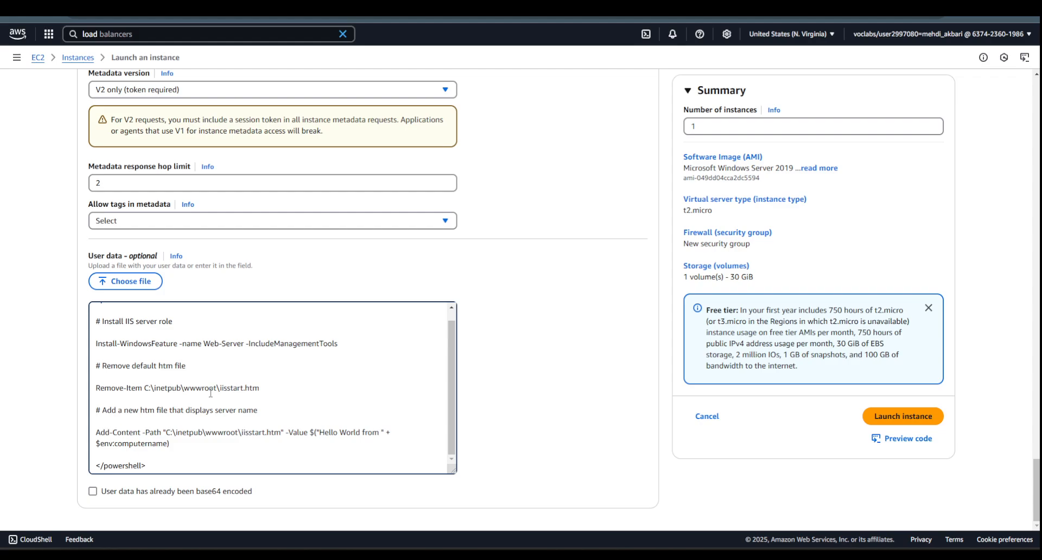
{"action": "left_click_drag", "start_coordinate": [219, 388], "coordinate": [282, 387]}
{"action": "left_click_drag", "start_coordinate": [173, 448], "coordinate": [94, 432]}
{"action": "left_click", "coordinate": [190, 447]}
{"action": "left_click_drag", "start_coordinate": [323, 432], "coordinate": [379, 429]}
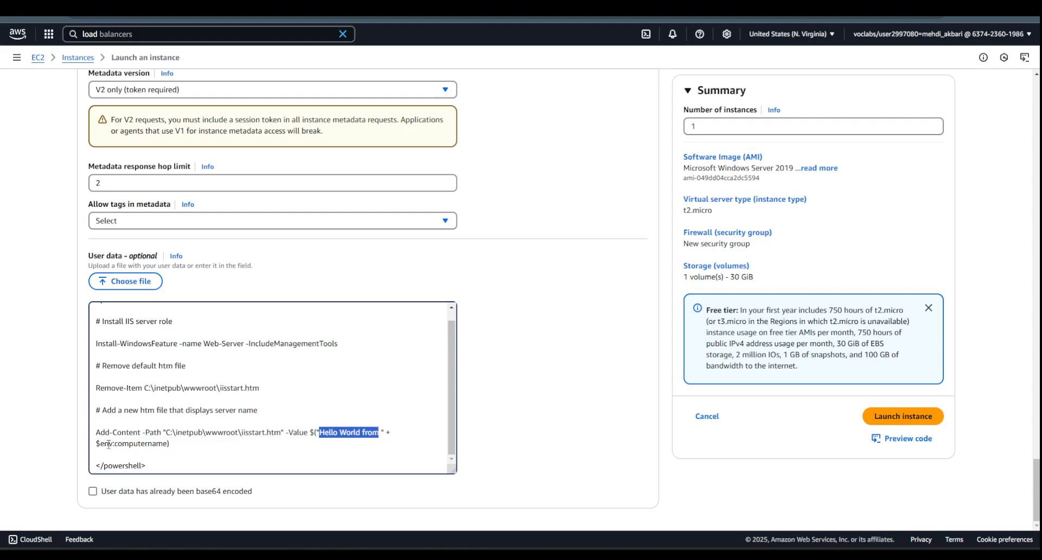
{"action": "mouse_move", "coordinate": [98, 443]}
{"action": "left_mouse_down"}
{"action": "mouse_move", "coordinate": [147, 444]}
{"action": "mouse_move", "coordinate": [117, 444]}
{"action": "left_mouse_up"}
{"action": "left_click", "coordinate": [266, 425]}
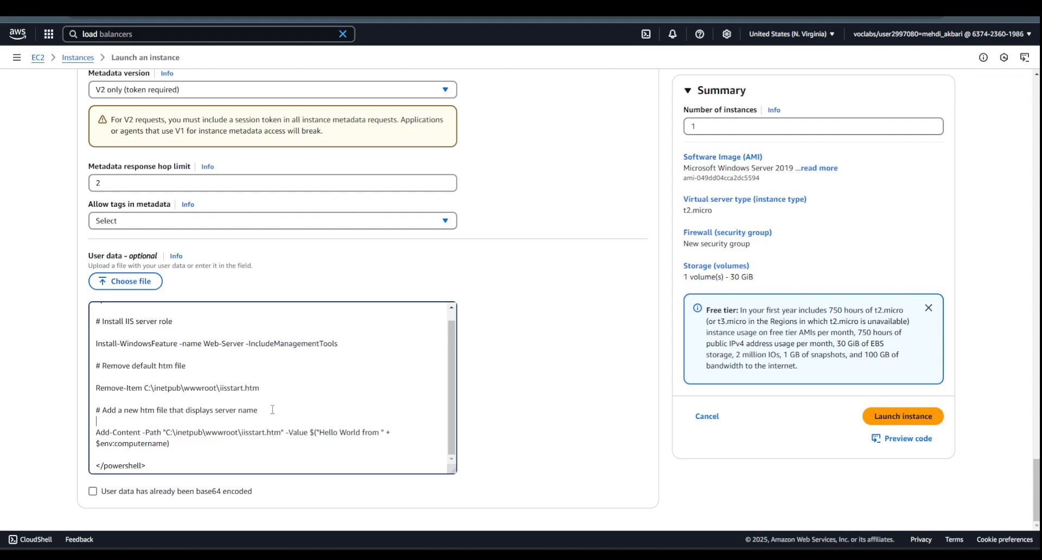
- Launch the server1 instance and return to the EC2 instances list
{"action": "left_click", "coordinate": [577, 406]}
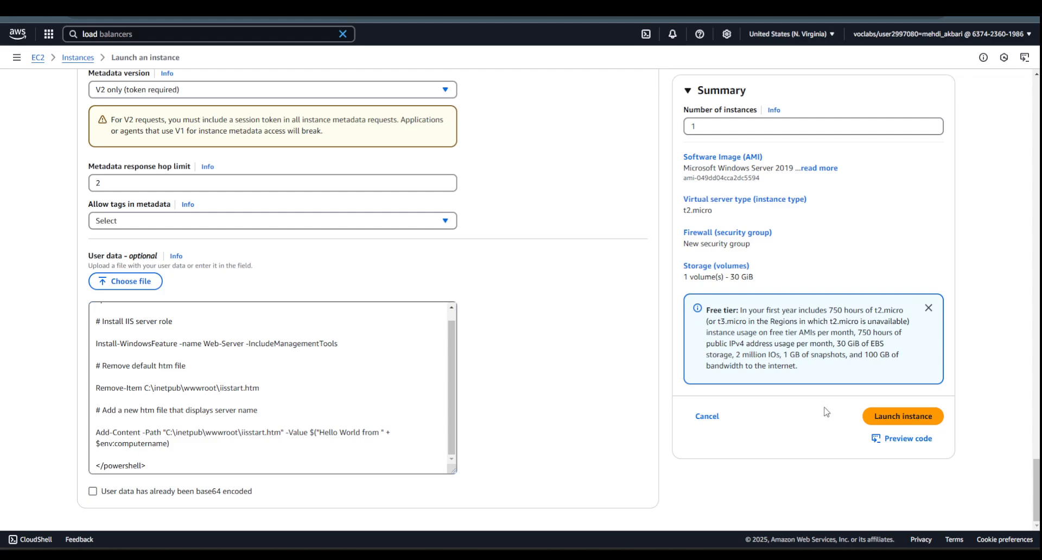
{"action": "left_click", "coordinate": [891, 418]}
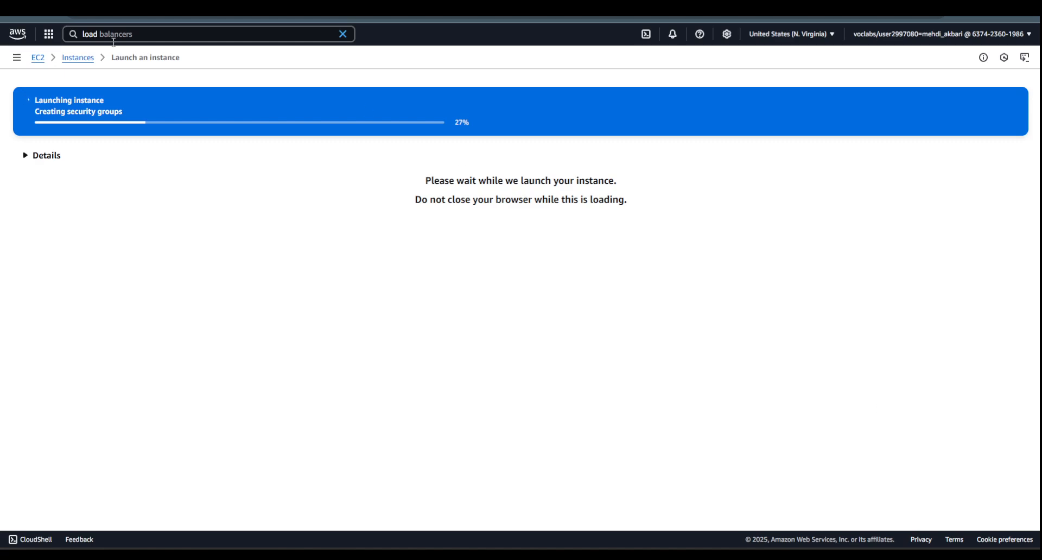
{"action": "left_click", "coordinate": [76, 58]}
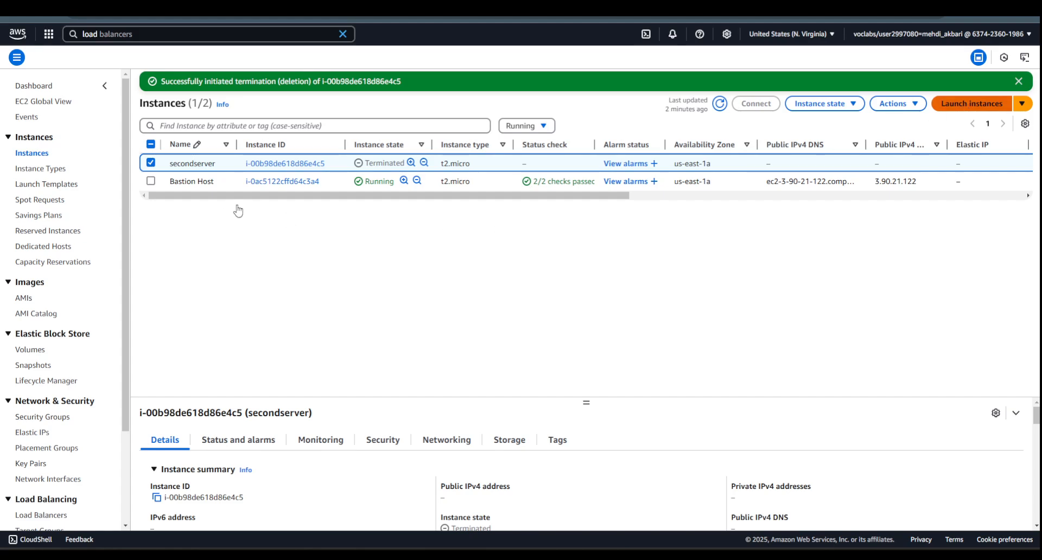
- Start launching another EC2 instance and name it server2
{"action": "left_click", "coordinate": [133, 165]}
{"action": "type", "text": "serve"}
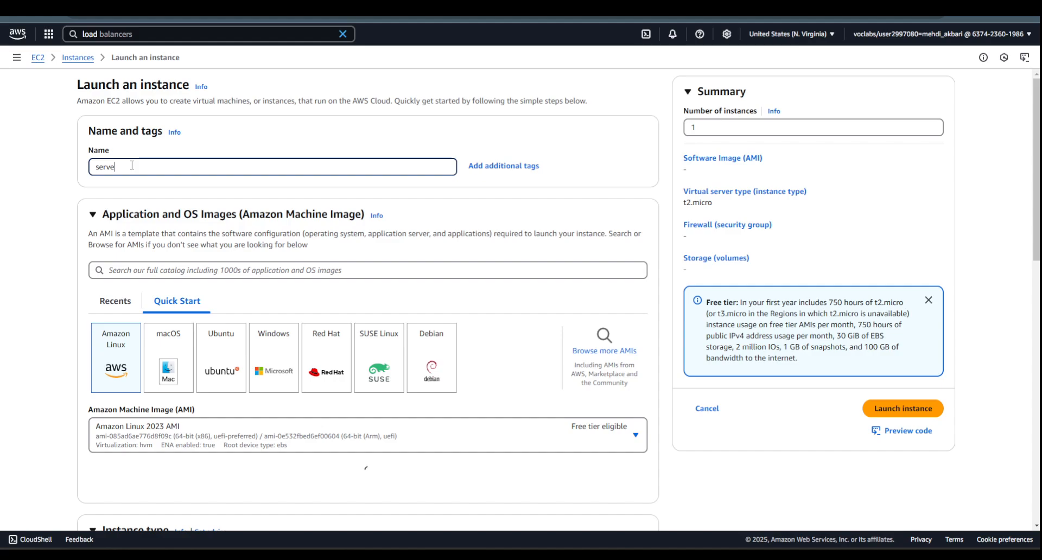
{"action": "type", "text": "r2"}
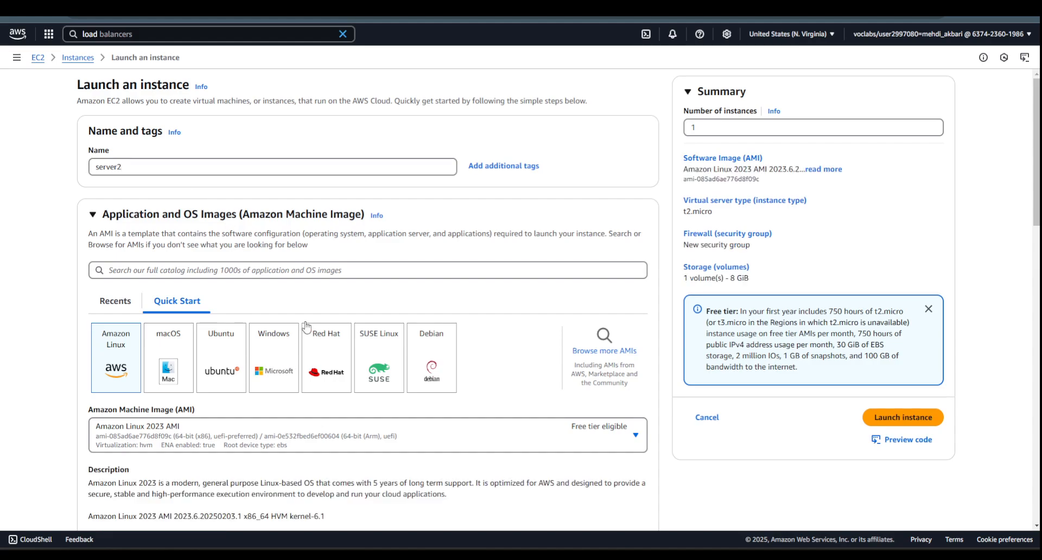
- Choose the Windows image Microsoft Windows Server 2019 Base for server2
{"action": "left_click", "coordinate": [296, 333]}
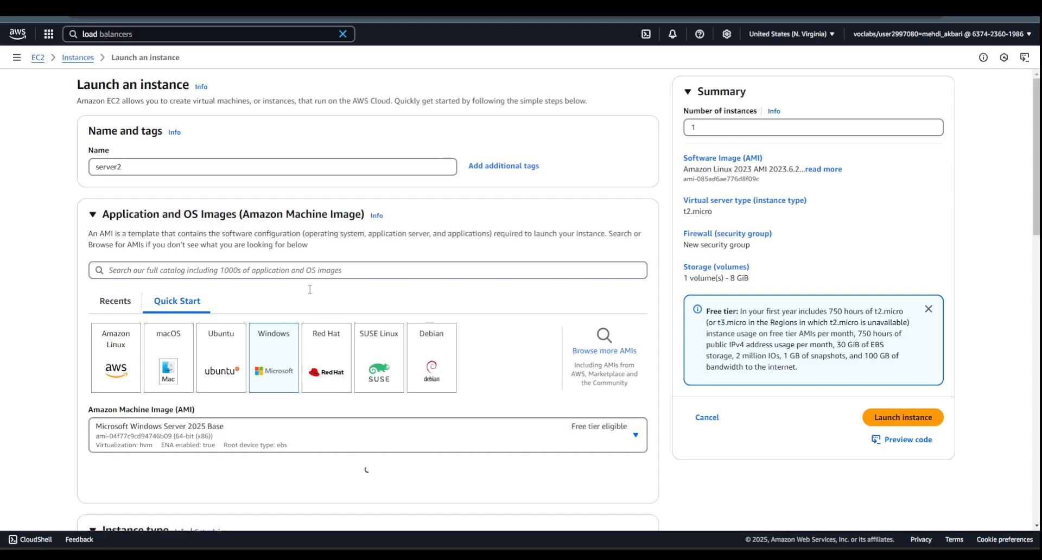
{"action": "scroll", "coordinate": [309, 290], "scroll_direction": "down", "scroll_amount": 6}
{"action": "scroll", "coordinate": [310, 291], "scroll_direction": "up", "scroll_amount": 3}
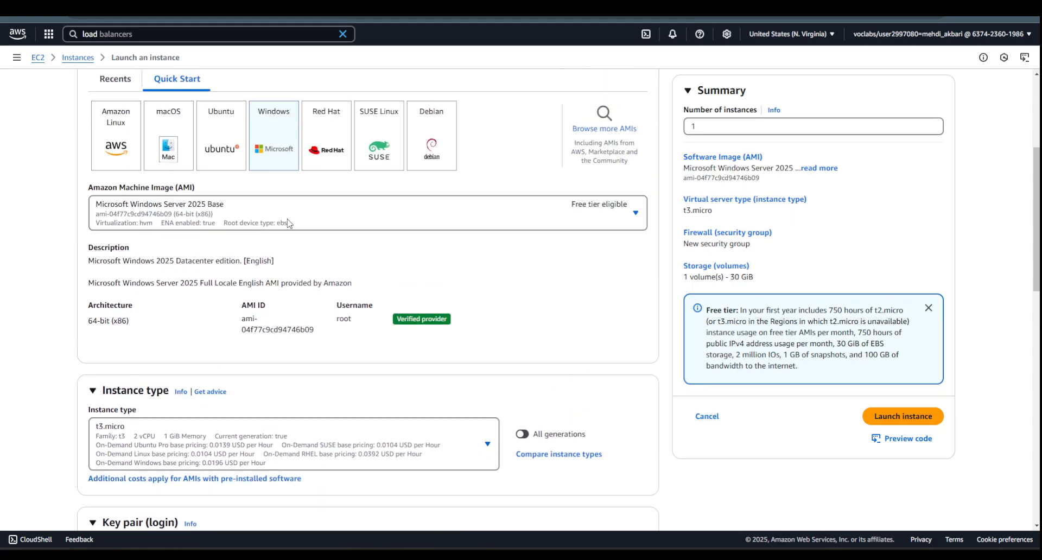
{"action": "left_click", "coordinate": [288, 218]}
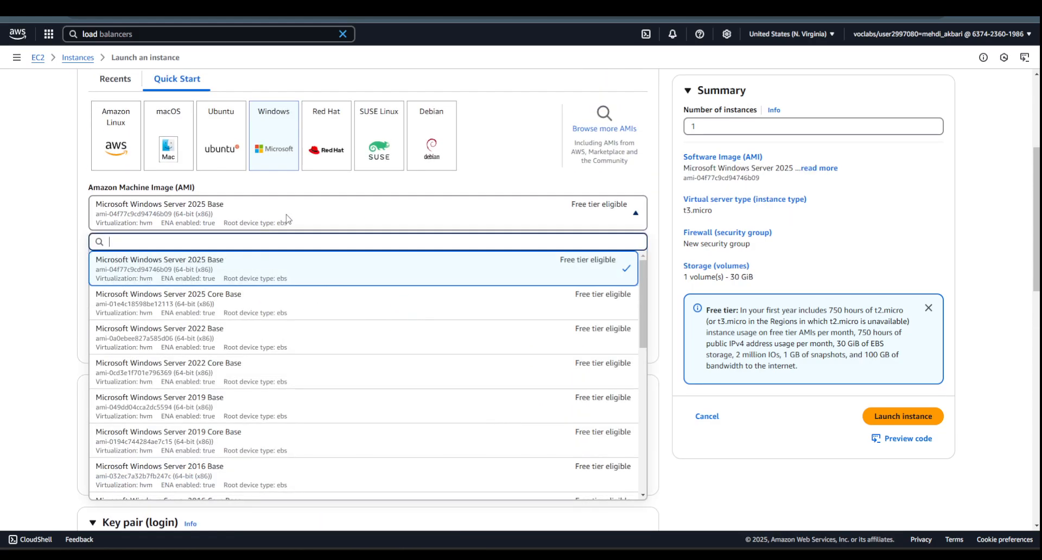
{"action": "left_click", "coordinate": [254, 407]}
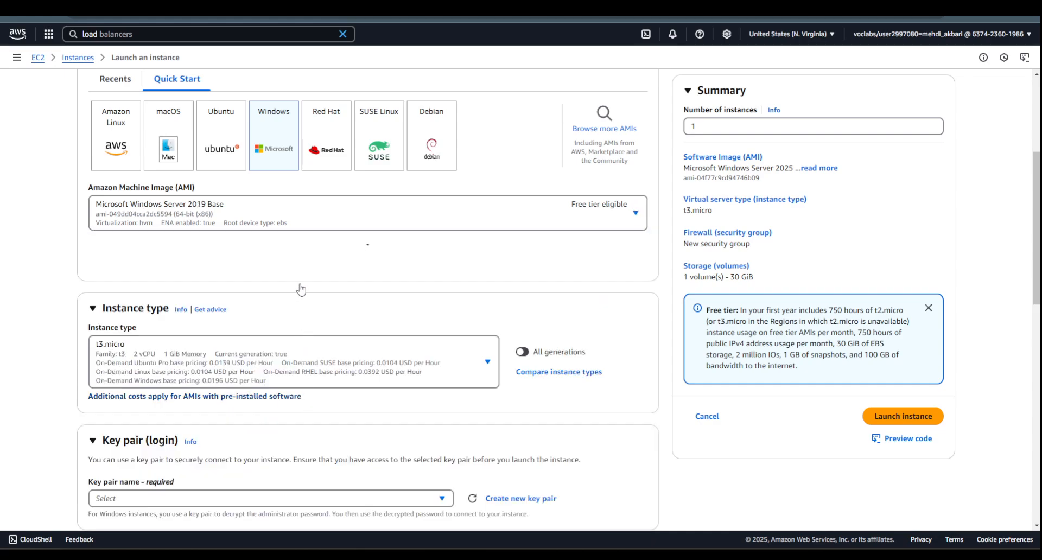
- Set the key pair option of server2 to proceed without a key pair
{"action": "scroll", "coordinate": [302, 290], "scroll_direction": "down", "scroll_amount": 4}
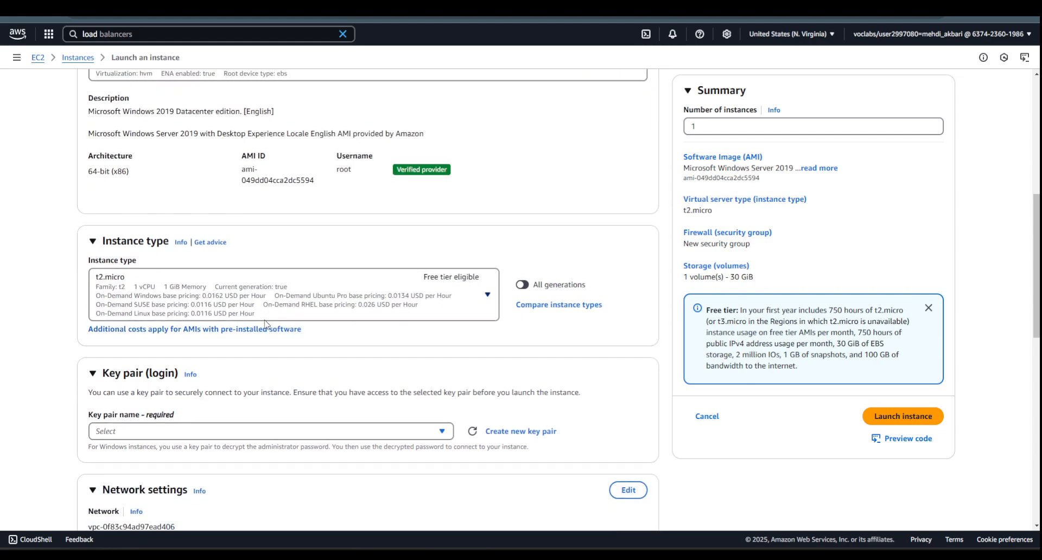
{"action": "scroll", "coordinate": [266, 320], "scroll_direction": "down", "scroll_amount": 2}
{"action": "left_click", "coordinate": [175, 246]}
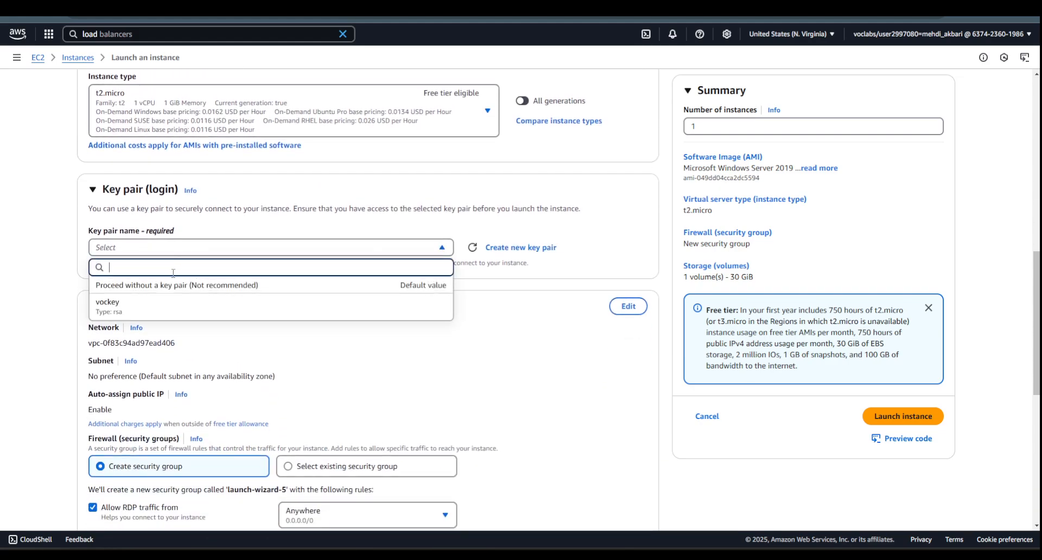
{"action": "left_click", "coordinate": [175, 286]}
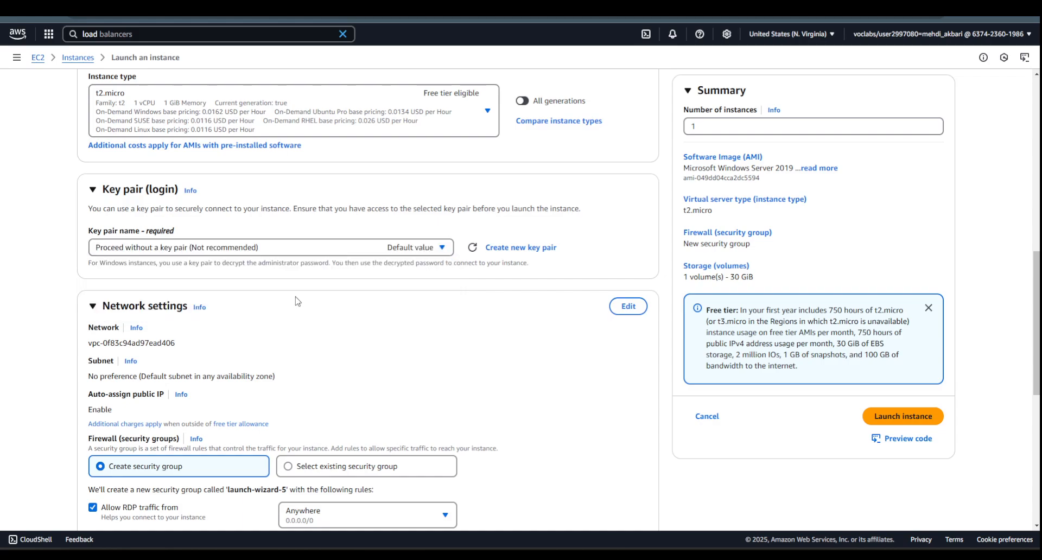
- Edit the network settings to place server2 in the Work VPC on Private subnet 2
{"action": "scroll", "coordinate": [297, 302], "scroll_direction": "down", "scroll_amount": 2}
{"action": "left_click", "coordinate": [629, 195]}
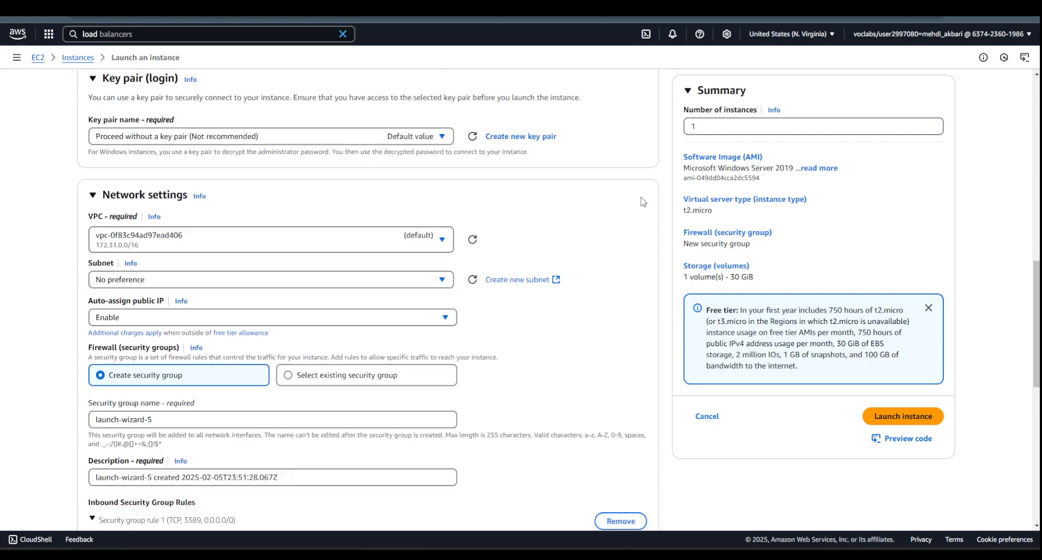
{"action": "left_click", "coordinate": [323, 234]}
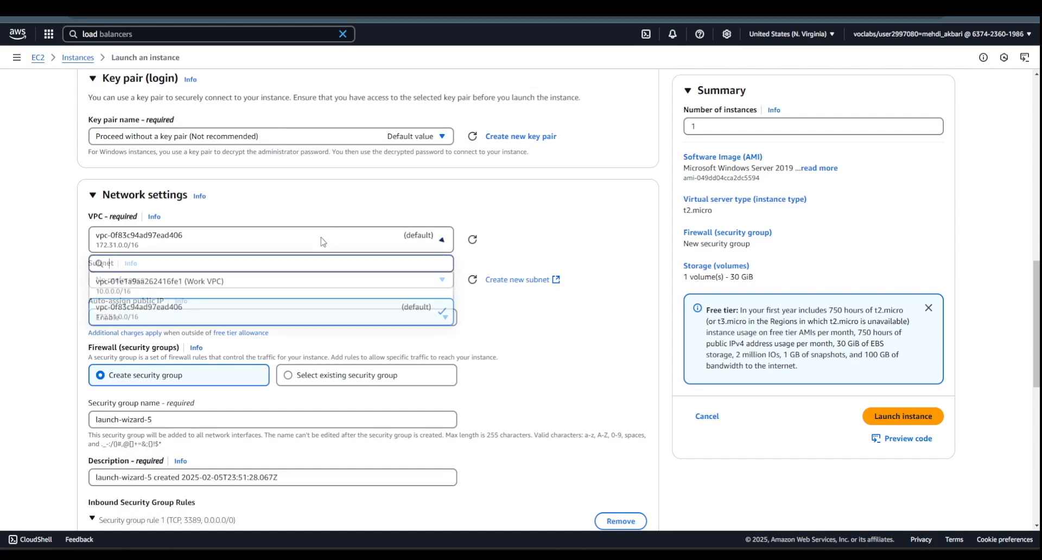
{"action": "left_click", "coordinate": [312, 286]}
{"action": "left_click", "coordinate": [305, 294]}
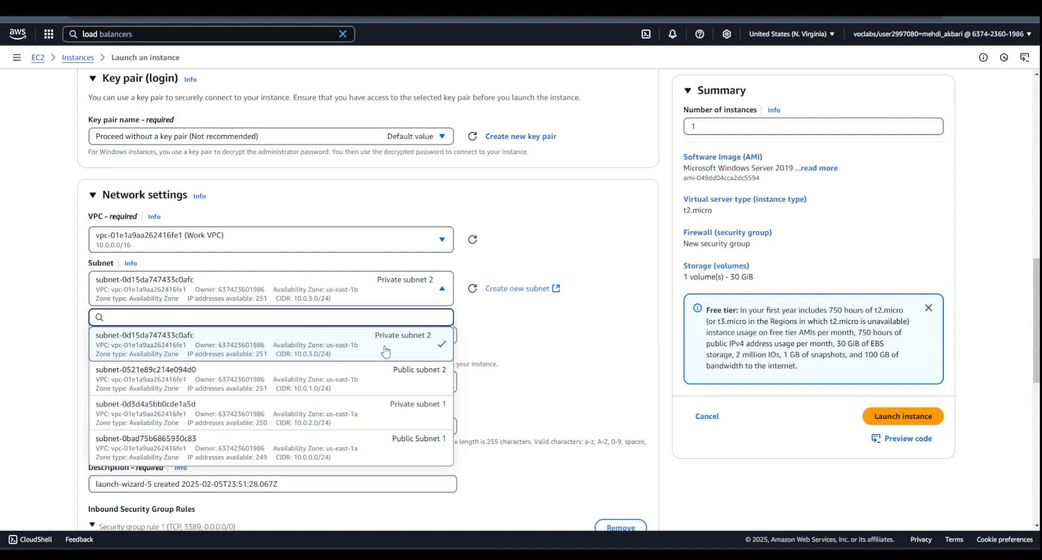
{"action": "left_click", "coordinate": [507, 342]}
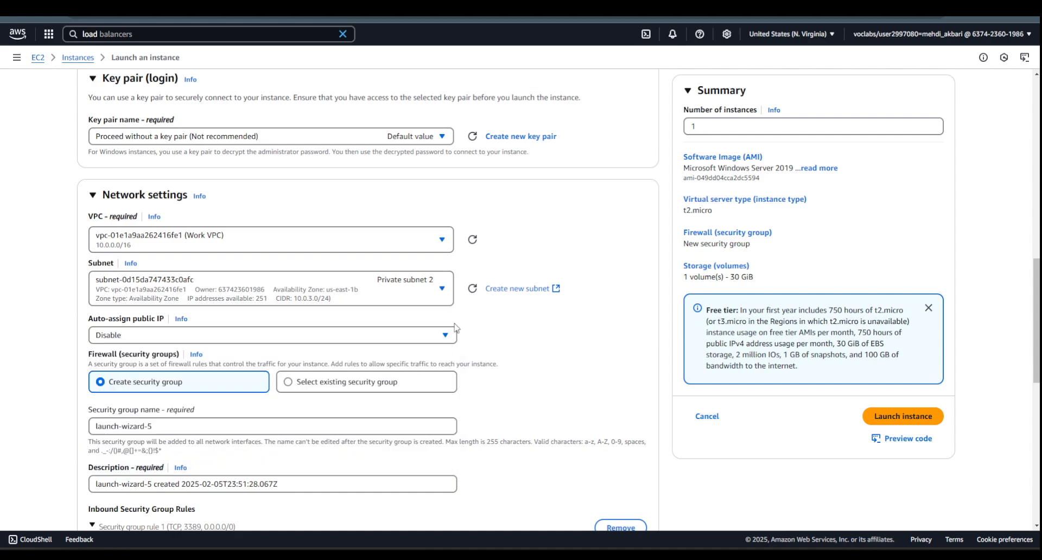
- Change the inbound rule type of server2's new security group to HTTP
{"action": "scroll", "coordinate": [199, 326], "scroll_direction": "down", "scroll_amount": 2}
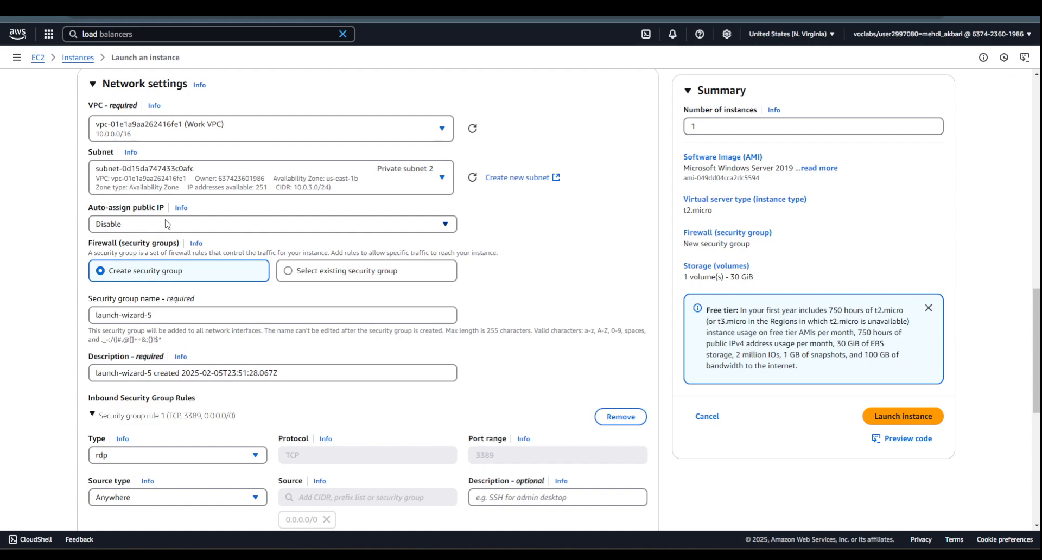
{"action": "scroll", "coordinate": [168, 223], "scroll_direction": "down", "scroll_amount": 2}
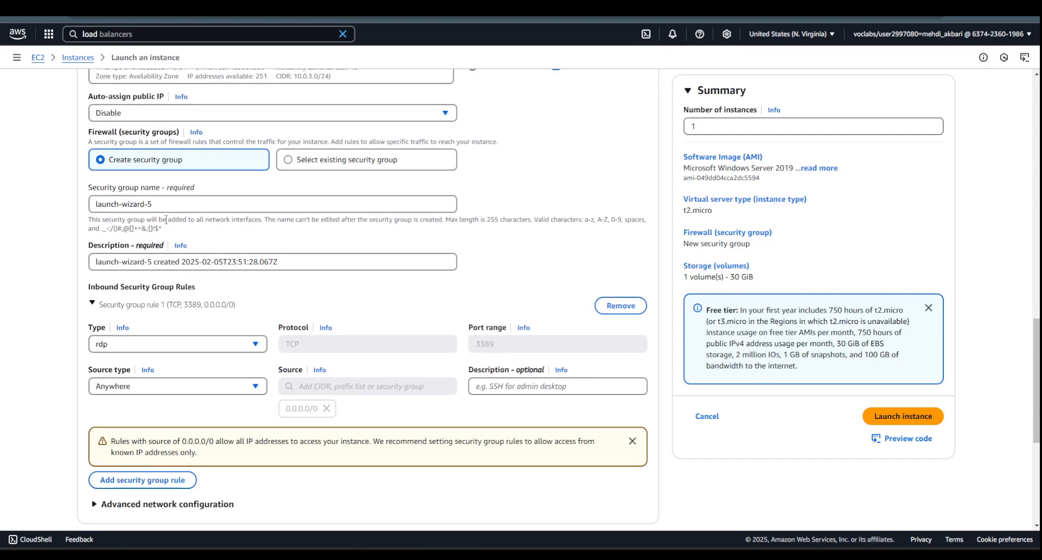
{"action": "scroll", "coordinate": [166, 219], "scroll_direction": "down", "scroll_amount": 2}
{"action": "left_click", "coordinate": [239, 234]}
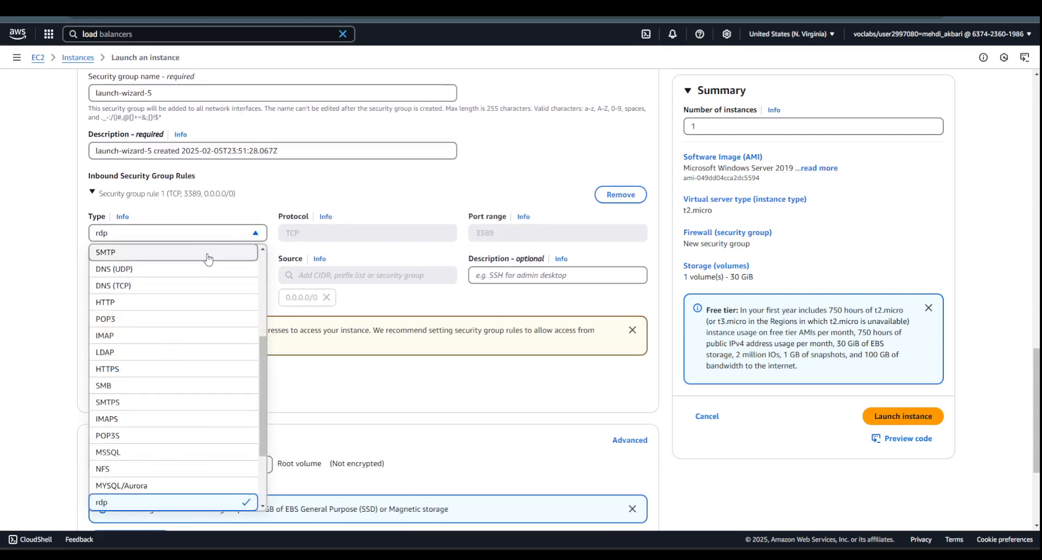
{"action": "left_click", "coordinate": [156, 317]}
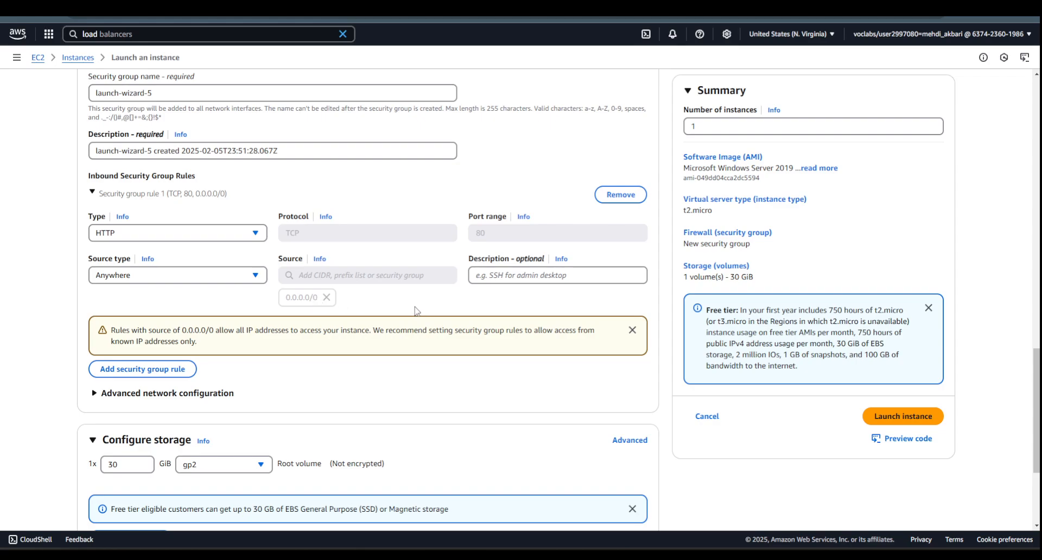
- Expand the advanced details, paste the PowerShell script that installs IIS and writes the Hello World page into the user data, and launch server2
{"action": "scroll", "coordinate": [409, 307], "scroll_direction": "down", "scroll_amount": 3}
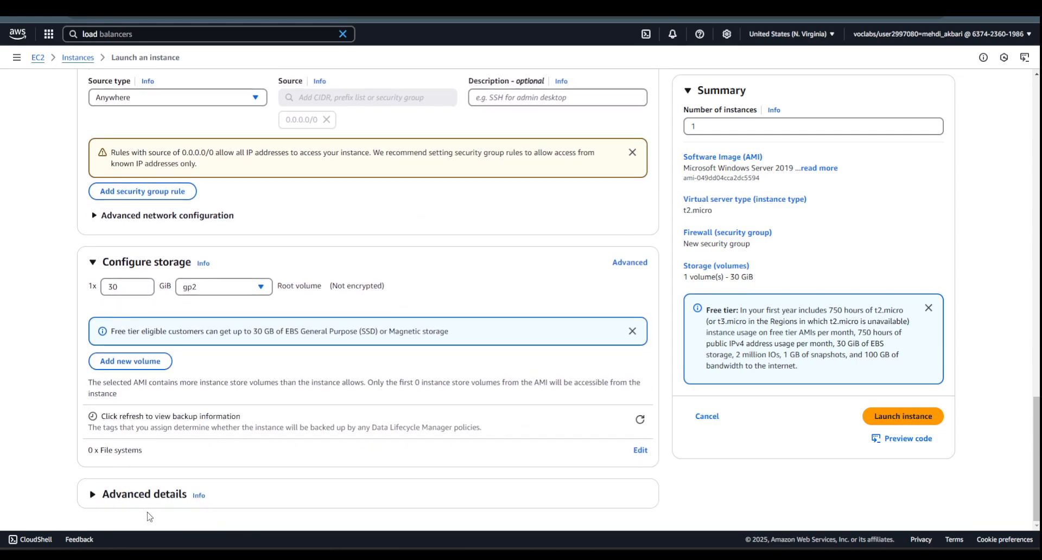
{"action": "left_click", "coordinate": [146, 495]}
{"action": "scroll", "coordinate": [282, 427], "scroll_direction": "down", "scroll_amount": 1}
{"action": "scroll", "coordinate": [283, 426], "scroll_direction": "down", "scroll_amount": 3}
{"action": "scroll", "coordinate": [283, 427], "scroll_direction": "up", "scroll_amount": 3}
{"action": "scroll", "coordinate": [283, 426], "scroll_direction": "down", "scroll_amount": 5}
{"action": "scroll", "coordinate": [283, 427], "scroll_direction": "down", "scroll_amount": 15}
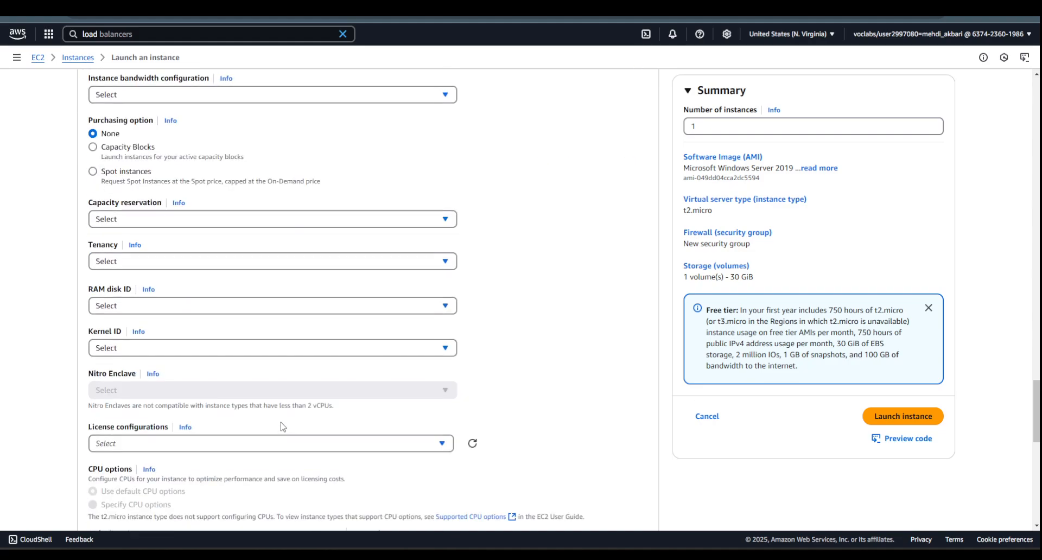
{"action": "left_click", "coordinate": [213, 335]}
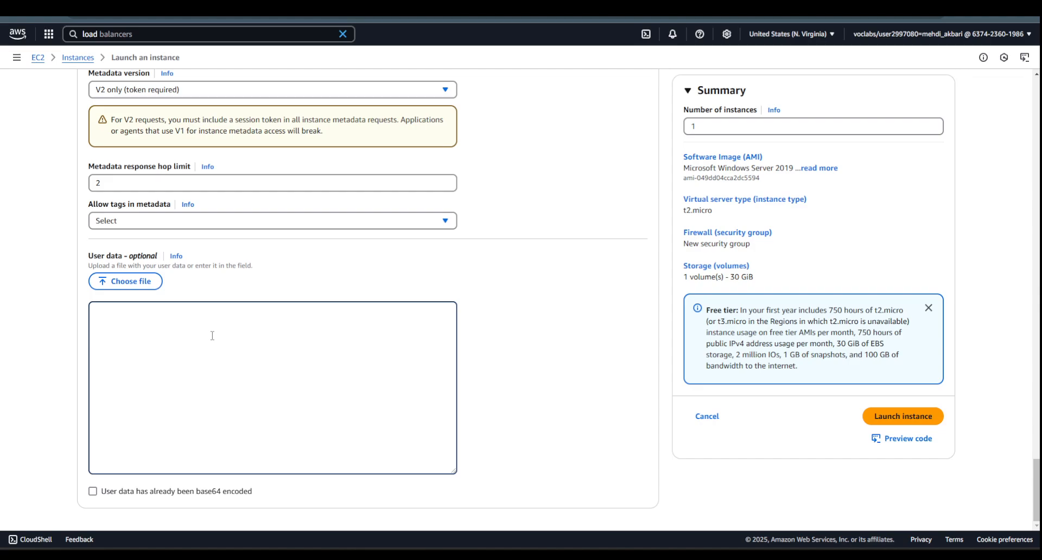
{"action": "type", "text": "<powershell>  # Install IIS server role  Install-WindowsFeature -name Web-Server -IncludeManagementTools  # Remove default htm file  Remove-Item C:\\inetpub\\wwwroot\\iisstart.htm  # Add a new htm file that displays server name  Add-Content -Path \"C:\\inetpub\\wwwroot\\iisstart.htm\" -Value $(\"Hello World from \" + $env:computername)  </powershell>"}
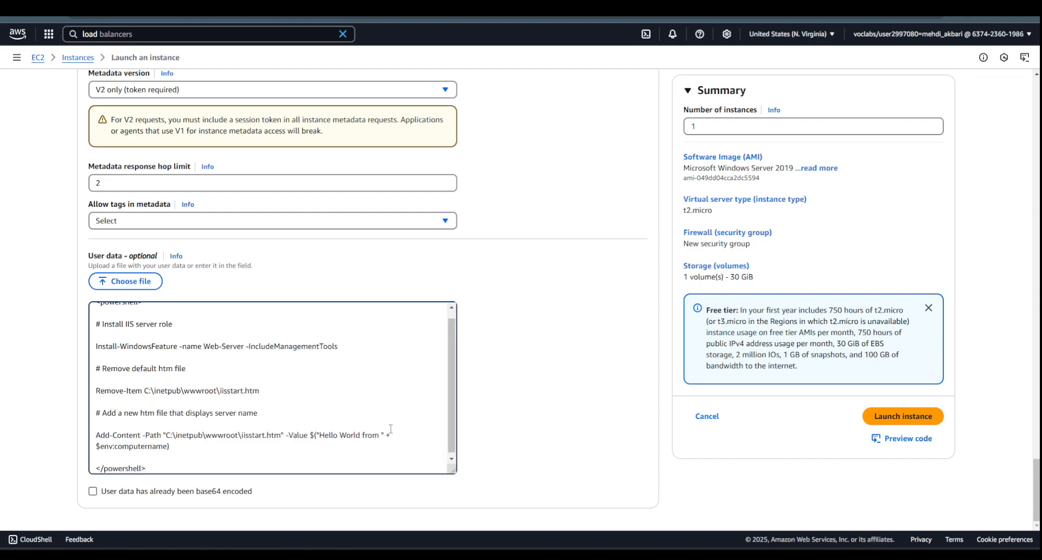
{"action": "left_click", "coordinate": [929, 416]}
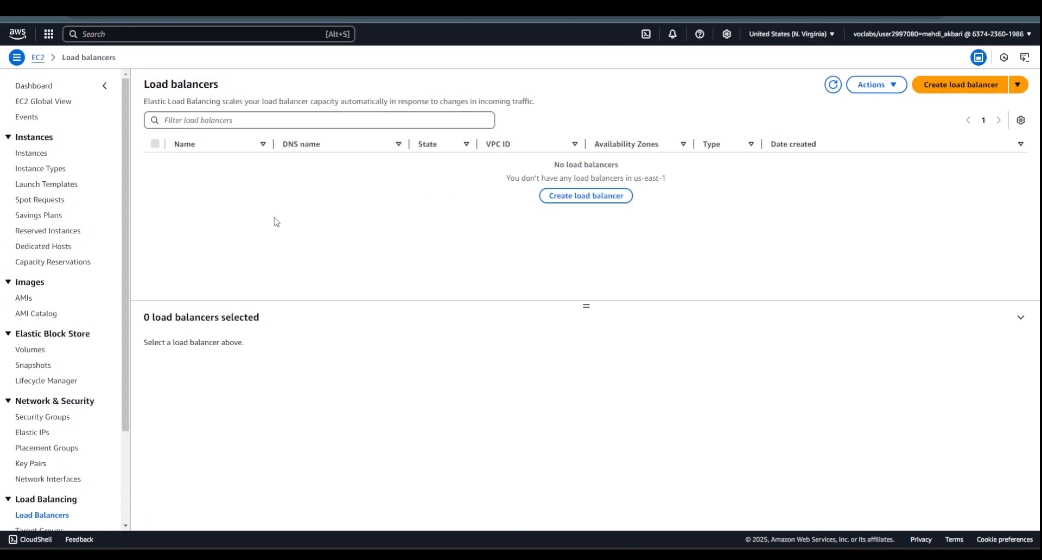
- Start creating an Application Load Balancer and name it myALB
{"action": "left_click", "coordinate": [585, 197]}
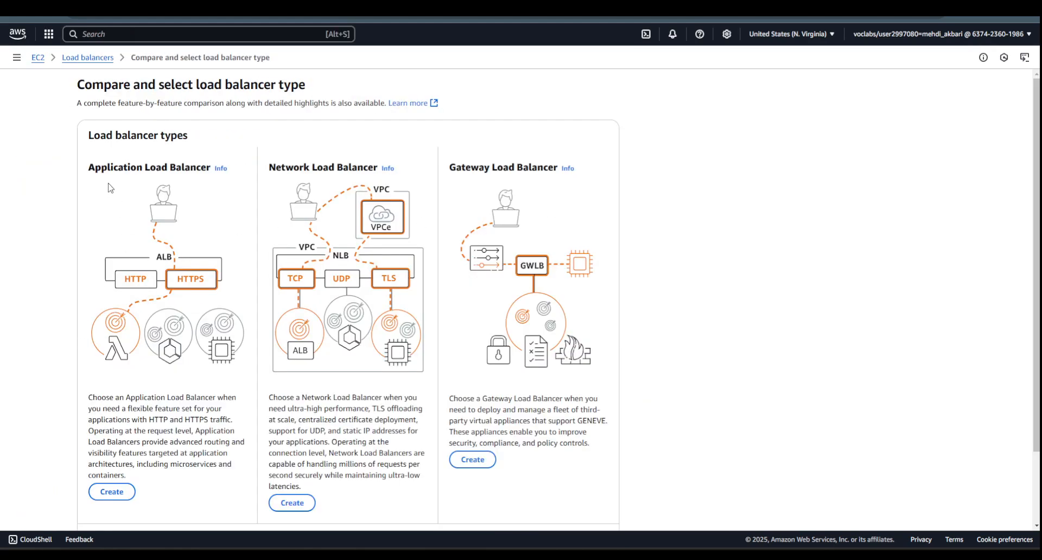
{"action": "scroll", "coordinate": [108, 407], "scroll_direction": "down", "scroll_amount": 2}
{"action": "left_click", "coordinate": [110, 412]}
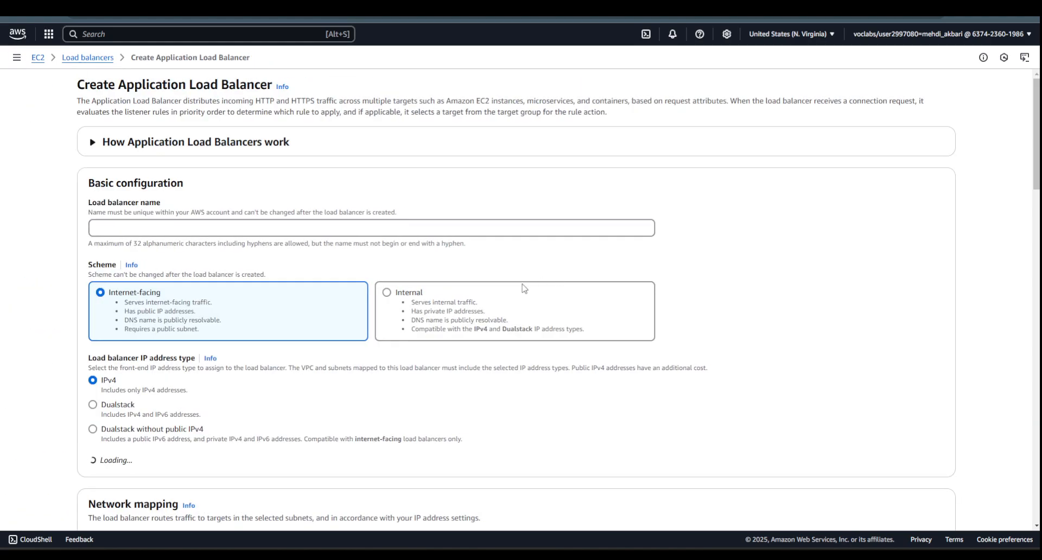
{"action": "left_click", "coordinate": [159, 225]}
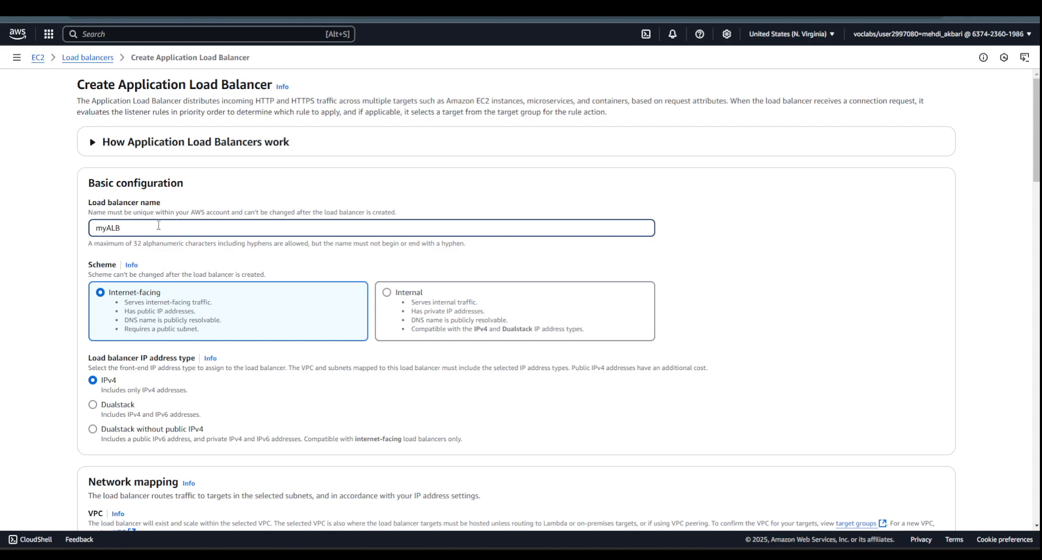
- Set the load balancer's network mapping VPC to Work VPC
{"action": "scroll", "coordinate": [195, 291], "scroll_direction": "down", "scroll_amount": 3}
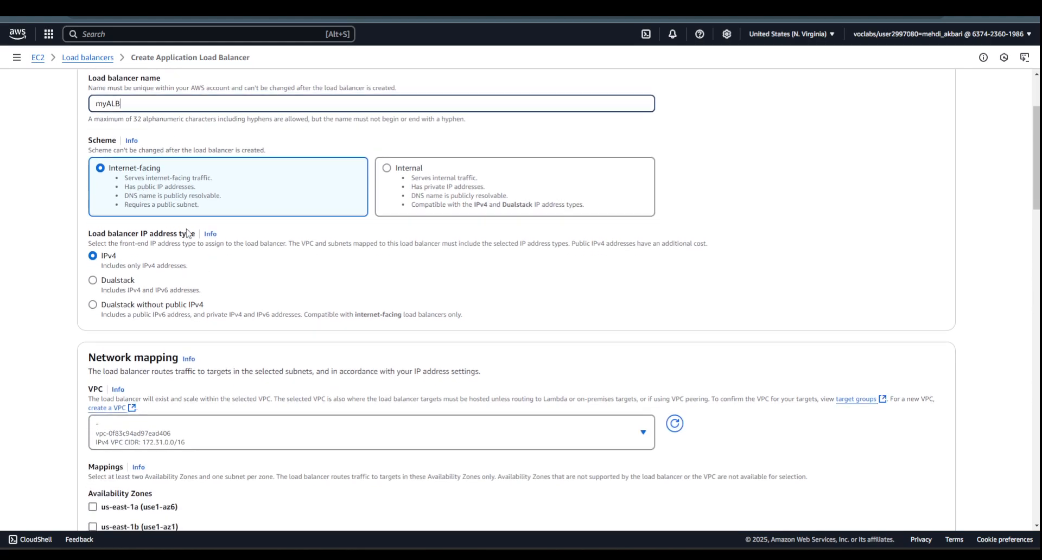
{"action": "scroll", "coordinate": [189, 233], "scroll_direction": "down", "scroll_amount": 3}
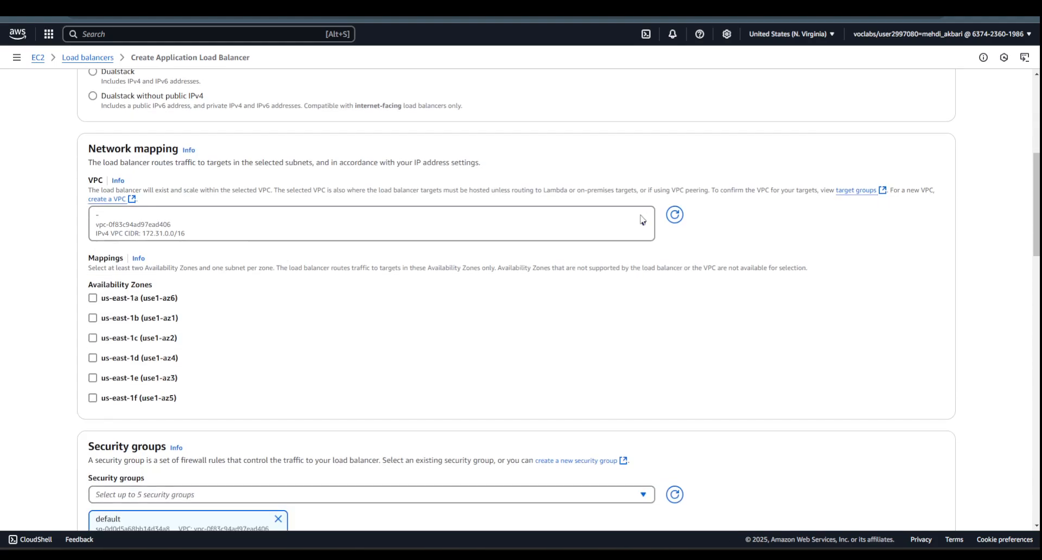
{"action": "left_click", "coordinate": [632, 233]}
{"action": "left_click", "coordinate": [228, 314]}
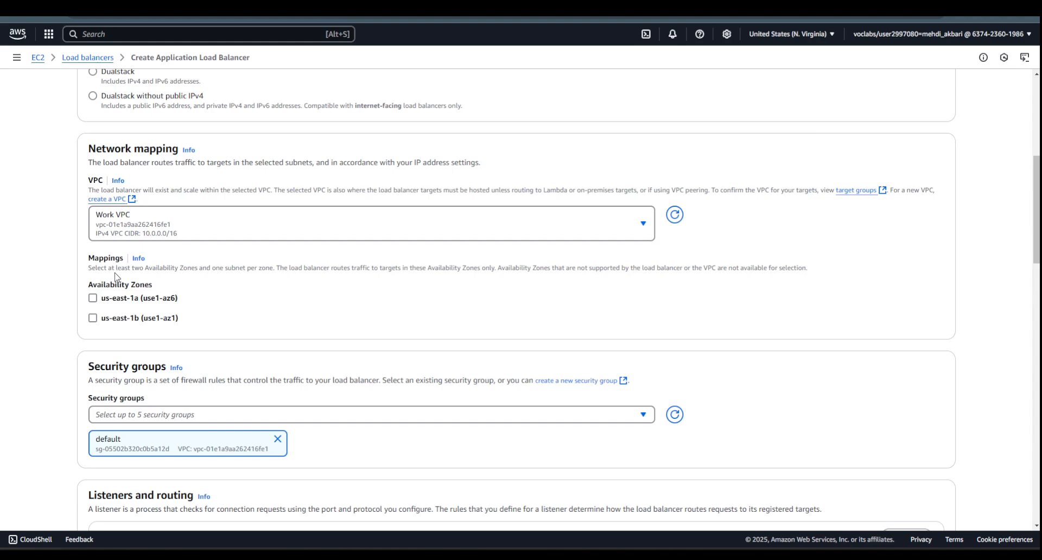
- Enable the us-east-1a and us-east-1b availability zones for the load balancer, using Private subnet 1 and Private subnet 2
{"action": "left_click_drag", "start_coordinate": [89, 268], "coordinate": [459, 264]}
{"action": "left_click", "coordinate": [130, 266]}
{"action": "left_click", "coordinate": [98, 298]}
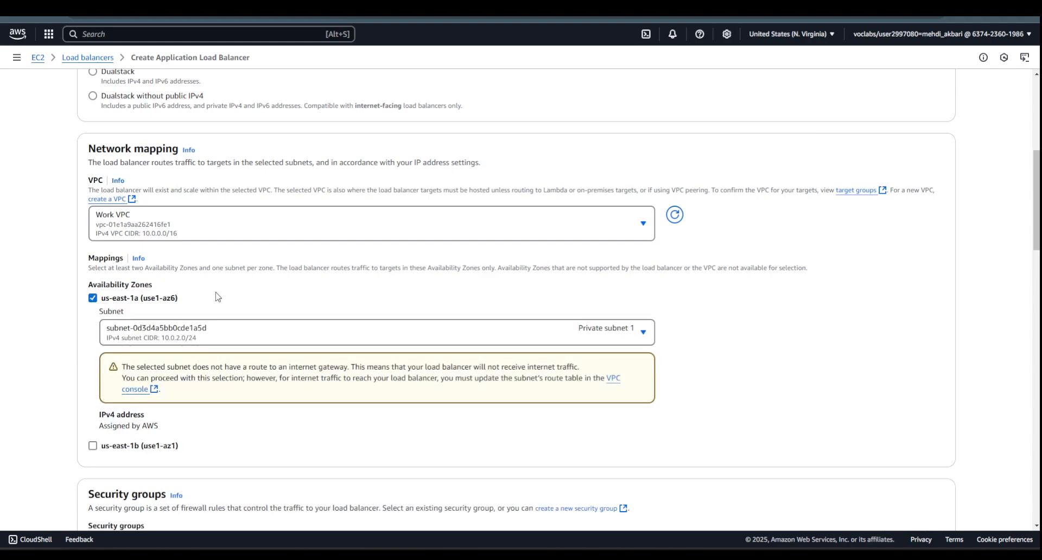
{"action": "scroll", "coordinate": [218, 296], "scroll_direction": "down", "scroll_amount": 1}
{"action": "scroll", "coordinate": [172, 237], "scroll_direction": "down", "scroll_amount": 1}
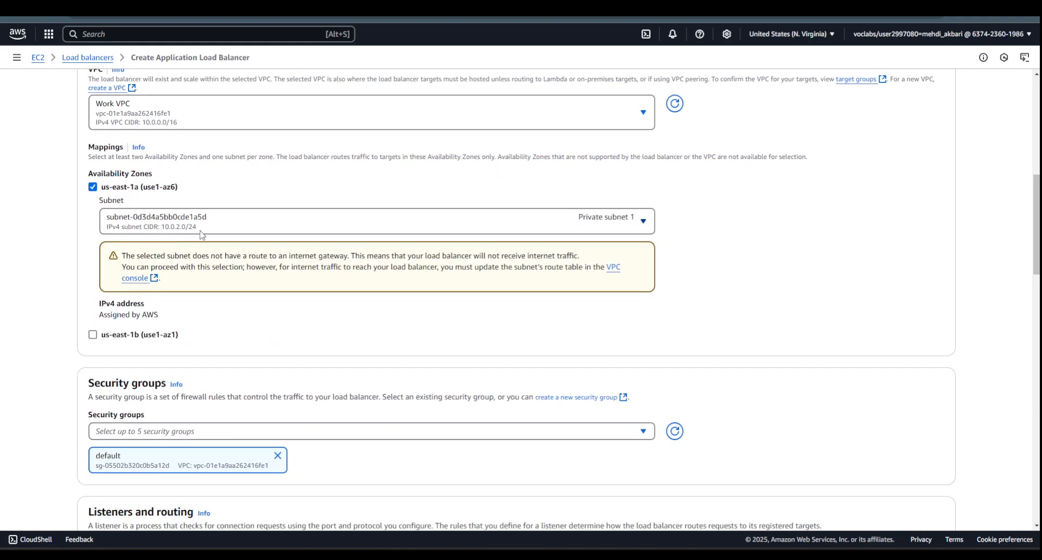
{"action": "left_click", "coordinate": [92, 334]}
{"action": "scroll", "coordinate": [233, 321], "scroll_direction": "down", "scroll_amount": 2}
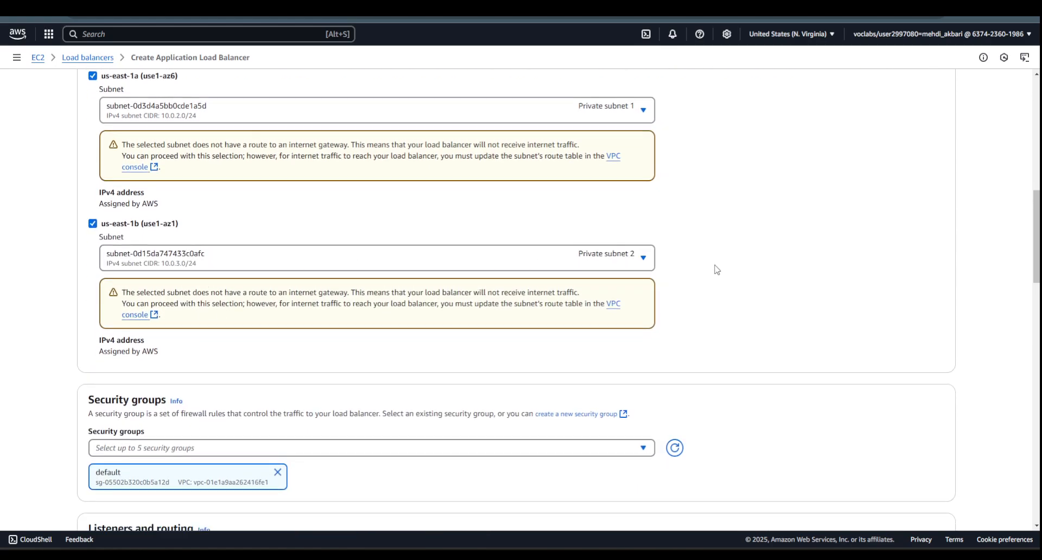
{"action": "scroll", "coordinate": [717, 269], "scroll_direction": "up", "scroll_amount": 1}
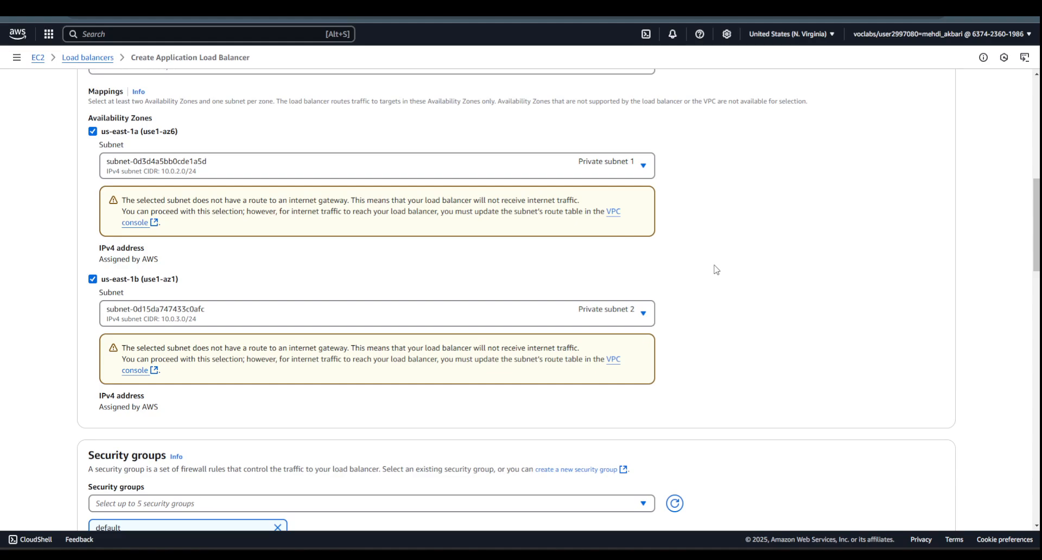
- Change the load balancer's subnets to Public Subnet 1 in us-east-1a and Public subnet 2 in us-east-1b
{"action": "left_click", "coordinate": [567, 166]}
{"action": "left_click", "coordinate": [566, 227]}
{"action": "left_click", "coordinate": [631, 263]}
{"action": "left_click", "coordinate": [608, 289]}
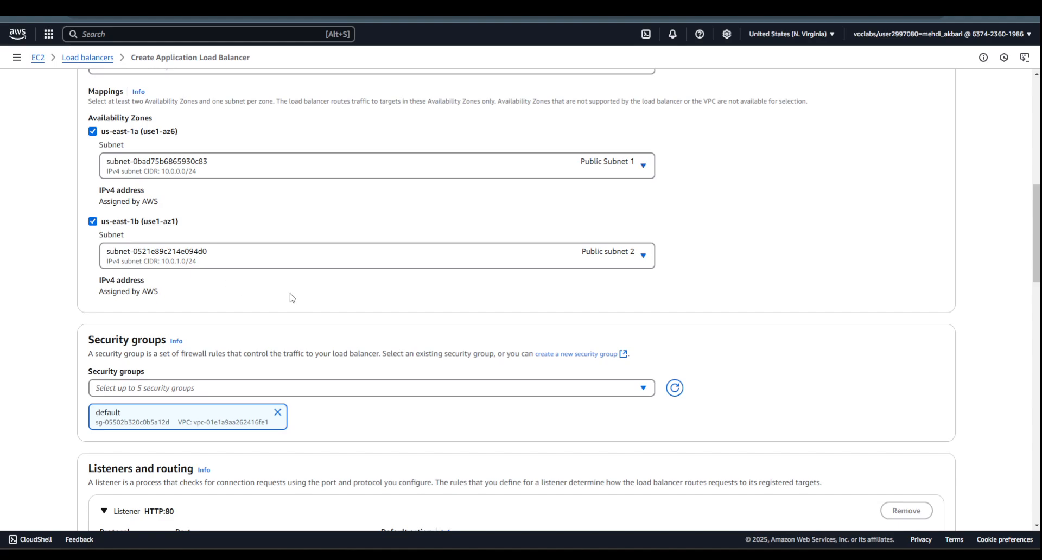
- Start creating a target group for the HTTP:80 listener, with instances as the target type, and name it myTG
{"action": "scroll", "coordinate": [285, 296], "scroll_direction": "down", "scroll_amount": 2}
{"action": "scroll", "coordinate": [166, 311], "scroll_direction": "down", "scroll_amount": 1}
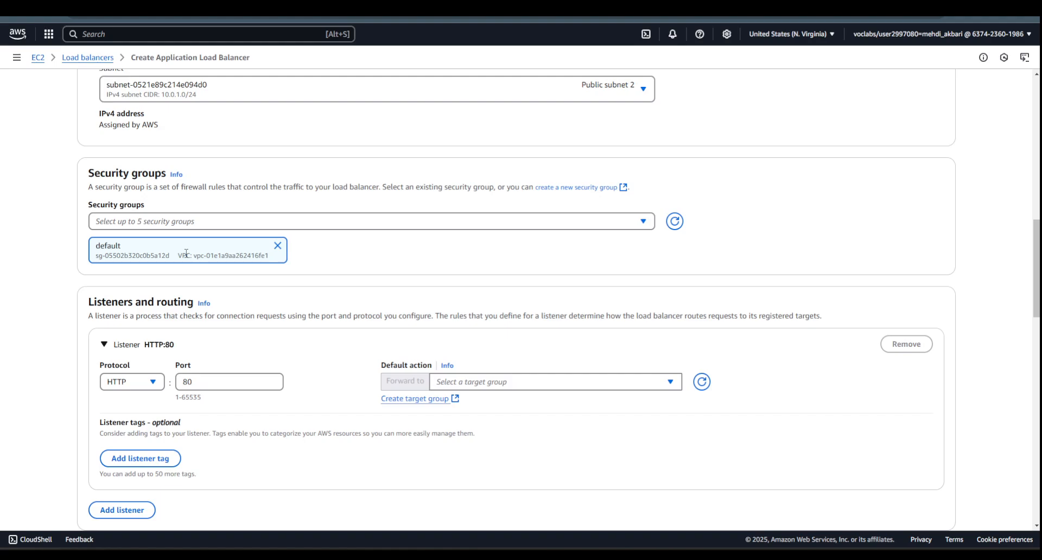
{"action": "scroll", "coordinate": [186, 254], "scroll_direction": "down", "scroll_amount": 2}
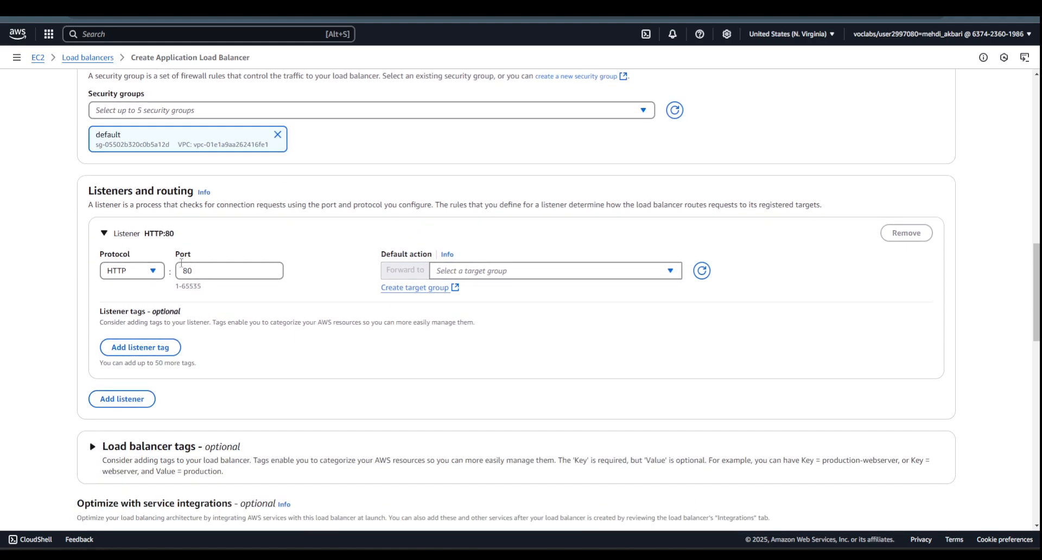
{"action": "scroll", "coordinate": [135, 275], "scroll_direction": "down", "scroll_amount": 1}
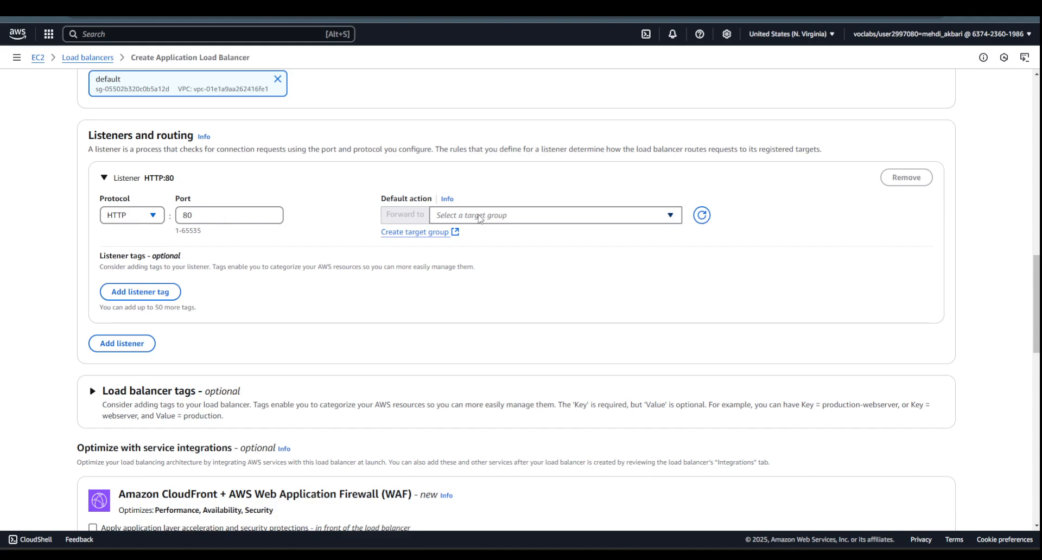
{"action": "left_click", "coordinate": [426, 234]}
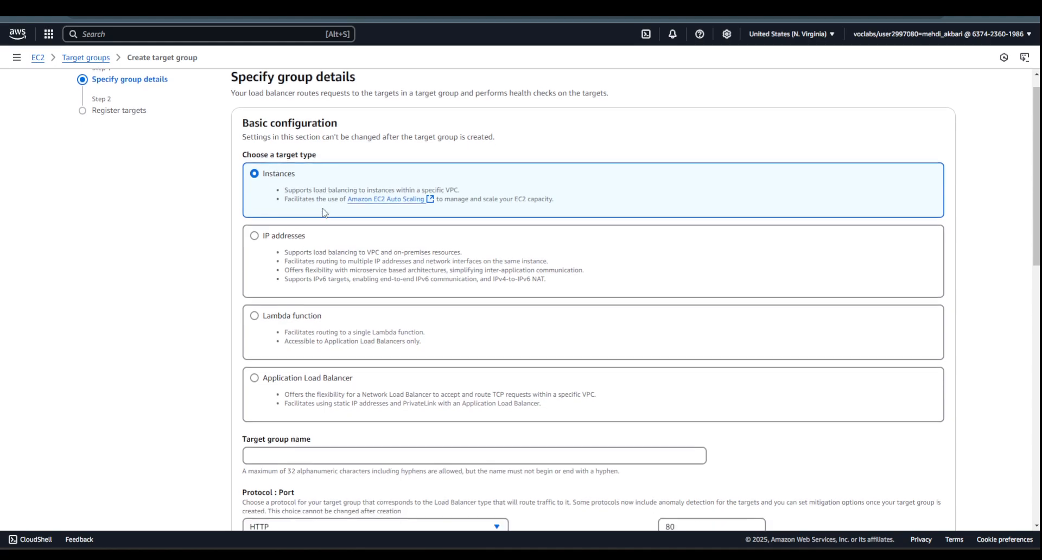
{"action": "scroll", "coordinate": [324, 213], "scroll_direction": "down", "scroll_amount": 3}
{"action": "left_click", "coordinate": [308, 307]}
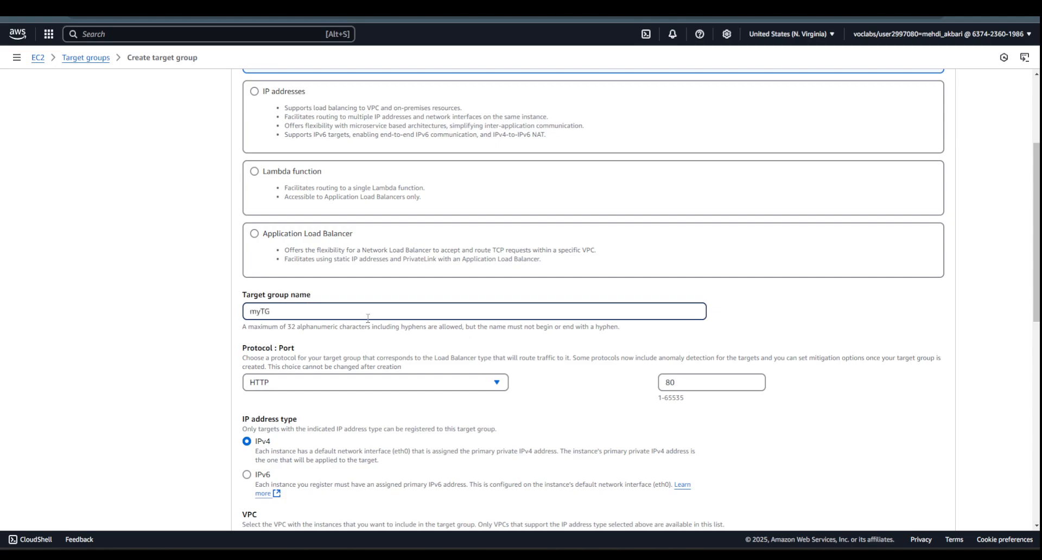
{"action": "scroll", "coordinate": [390, 311], "scroll_direction": "down", "scroll_amount": 2}
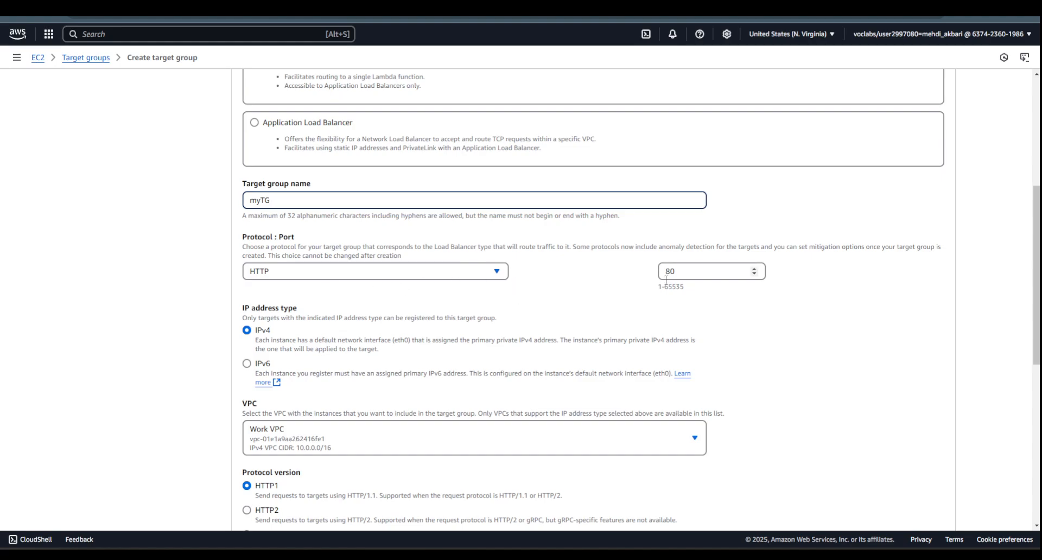
{"action": "scroll", "coordinate": [548, 237], "scroll_direction": "up", "scroll_amount": 3}
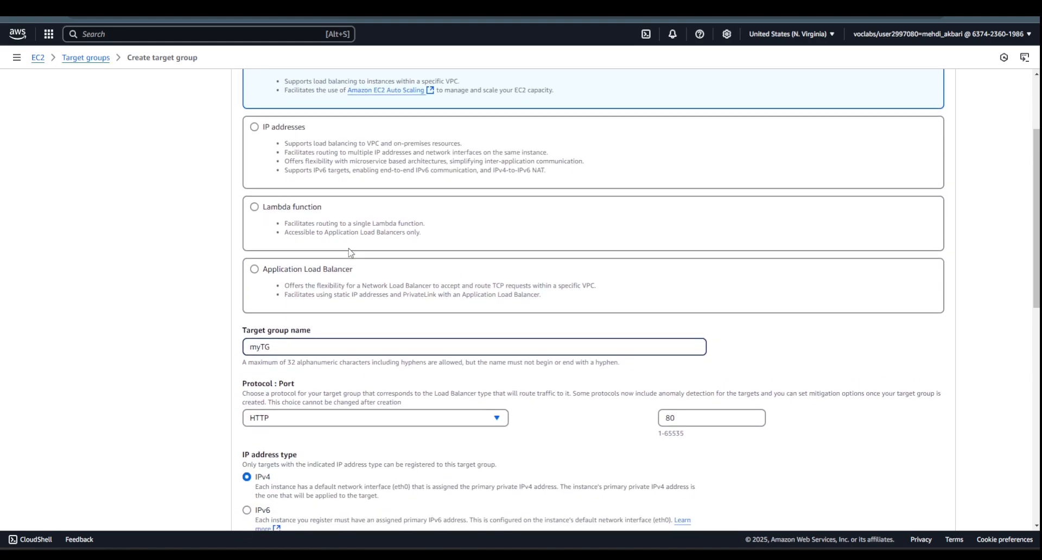
- Keep Work VPC, HTTP1 and the HTTP health check on path / for the target group, and proceed to registering targets
{"action": "scroll", "coordinate": [351, 252], "scroll_direction": "down", "scroll_amount": 6}
{"action": "left_click", "coordinate": [350, 274]}
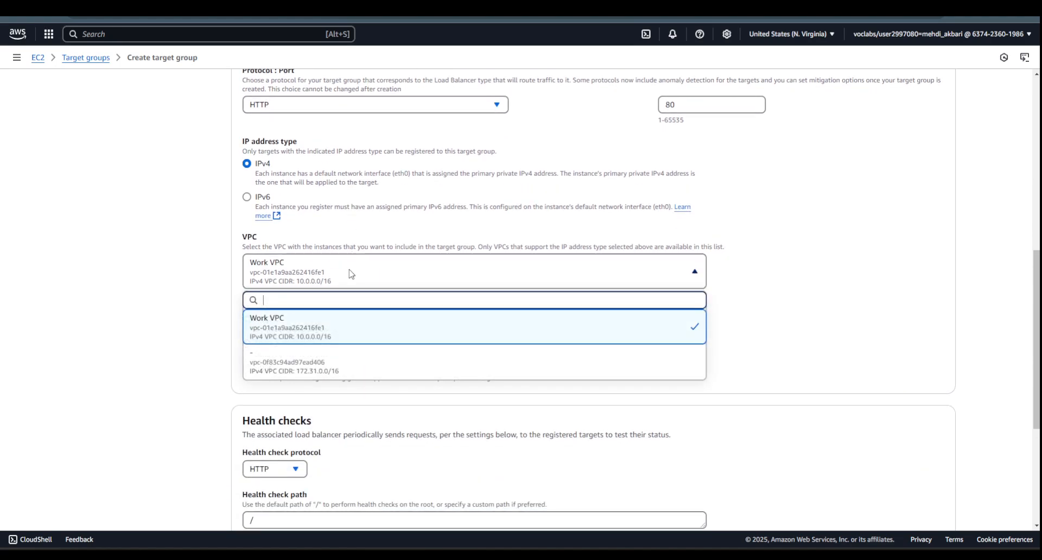
{"action": "left_click", "coordinate": [350, 273]}
{"action": "scroll", "coordinate": [325, 319], "scroll_direction": "down", "scroll_amount": 2}
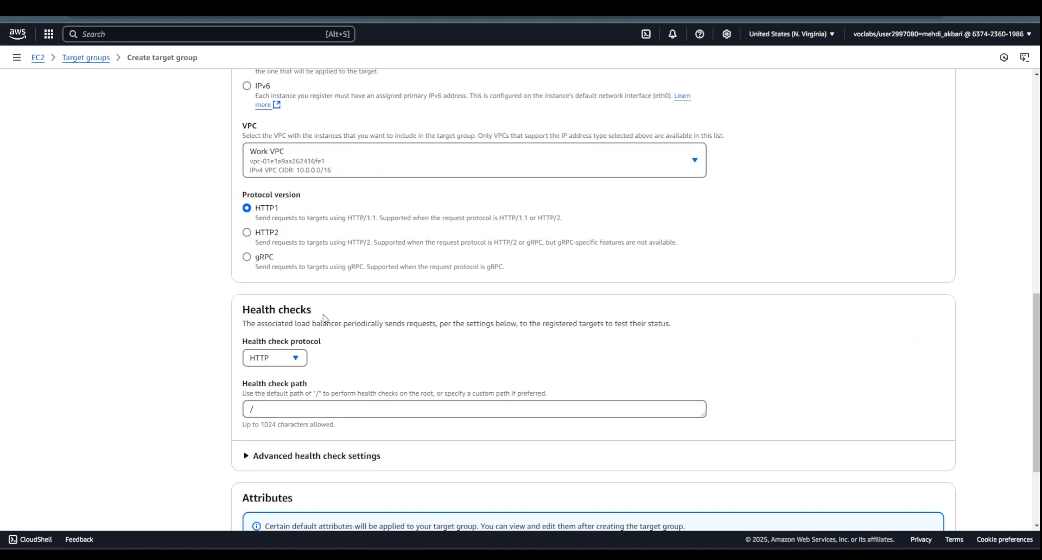
{"action": "scroll", "coordinate": [372, 317], "scroll_direction": "down", "scroll_amount": 2}
{"action": "double_click", "coordinate": [248, 296]}
{"action": "left_click", "coordinate": [236, 326]}
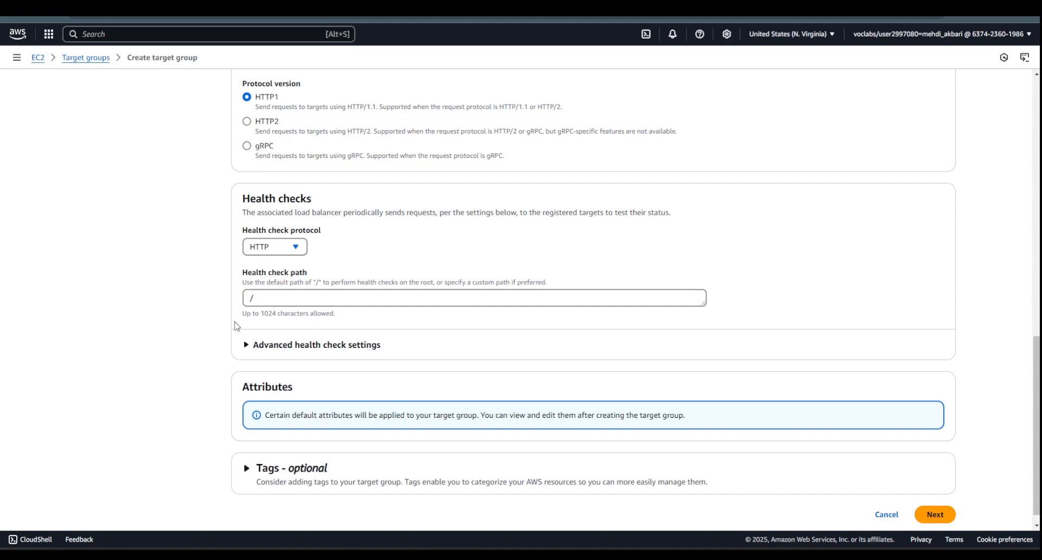
{"action": "scroll", "coordinate": [236, 326], "scroll_direction": "down", "scroll_amount": 1}
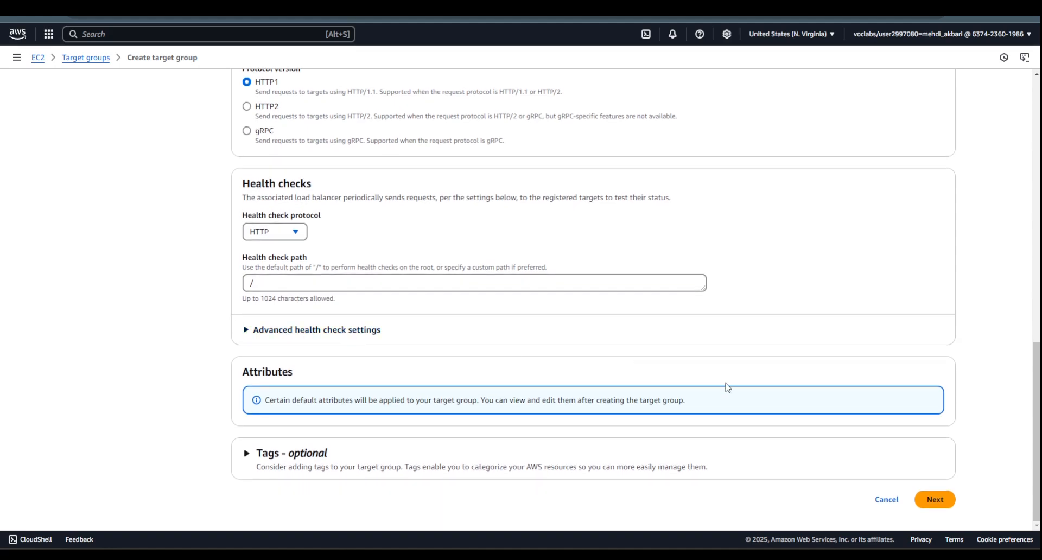
{"action": "left_click", "coordinate": [934, 499]}
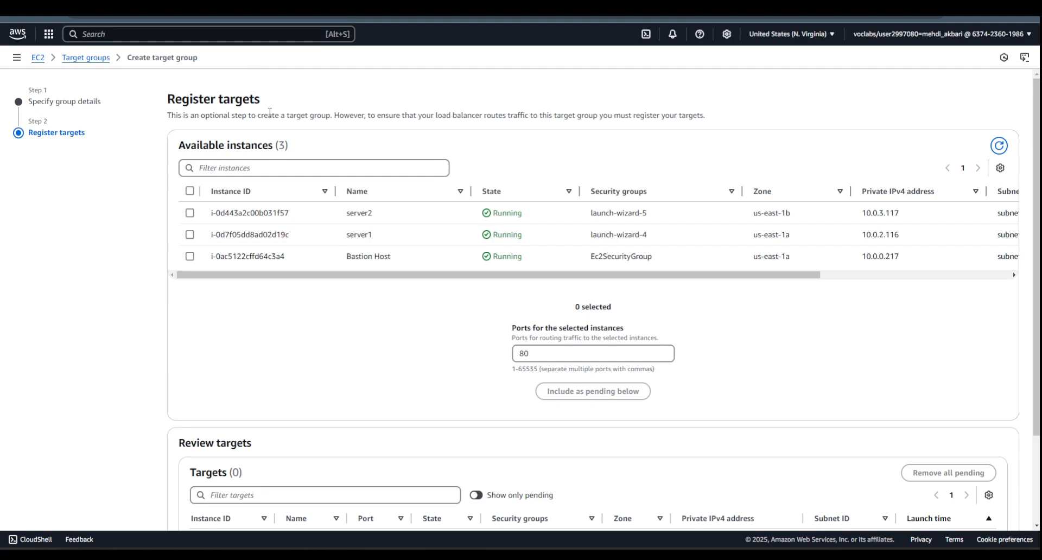
- Add server1 and server2 as pending targets on port 80 and create the target group
{"action": "left_click", "coordinate": [190, 212]}
{"action": "left_click", "coordinate": [190, 235]}
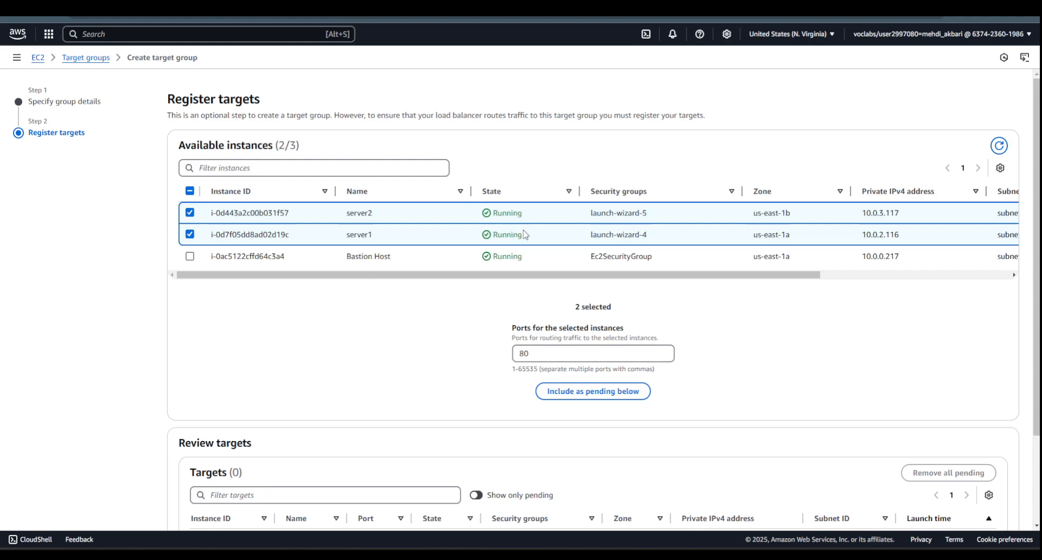
{"action": "scroll", "coordinate": [524, 234], "scroll_direction": "down", "scroll_amount": 2}
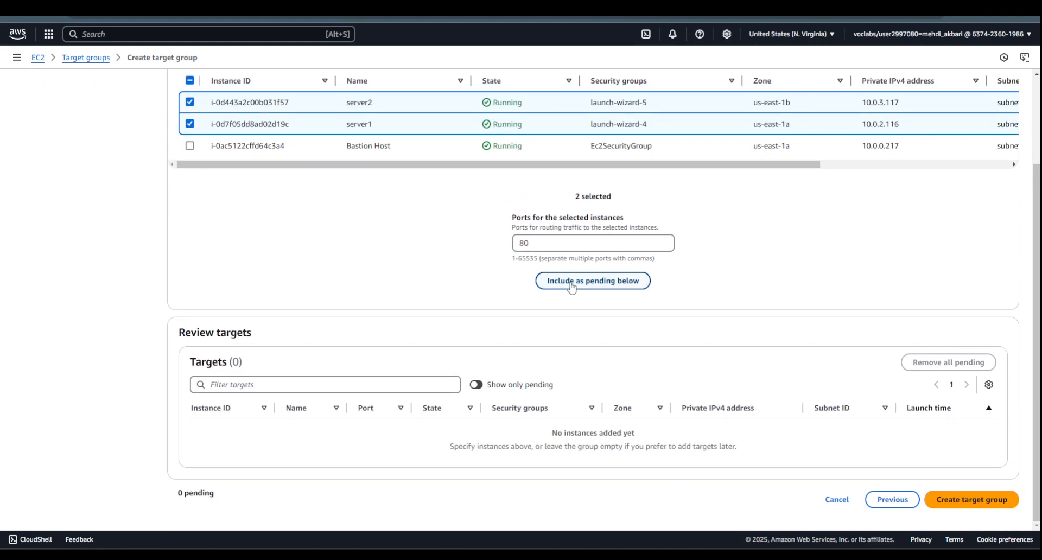
{"action": "left_click", "coordinate": [571, 287]}
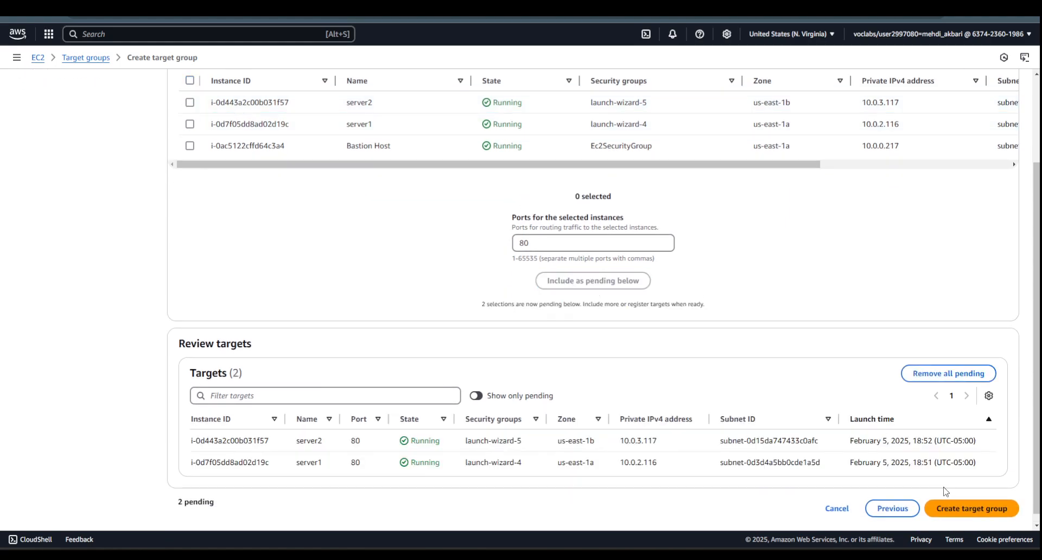
{"action": "left_click", "coordinate": [955, 508]}
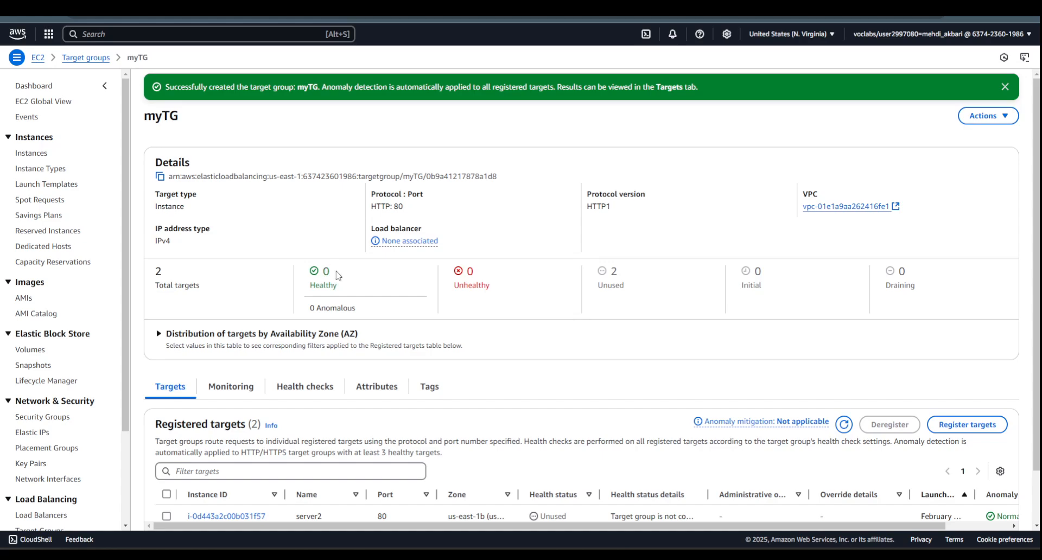
- Return to the load balancer setup and set the HTTP:80 listener's default action to forward to myTG
{"action": "scroll", "coordinate": [338, 274], "scroll_direction": "down", "scroll_amount": 2}
{"action": "scroll", "coordinate": [340, 273], "scroll_direction": "up", "scroll_amount": 2}
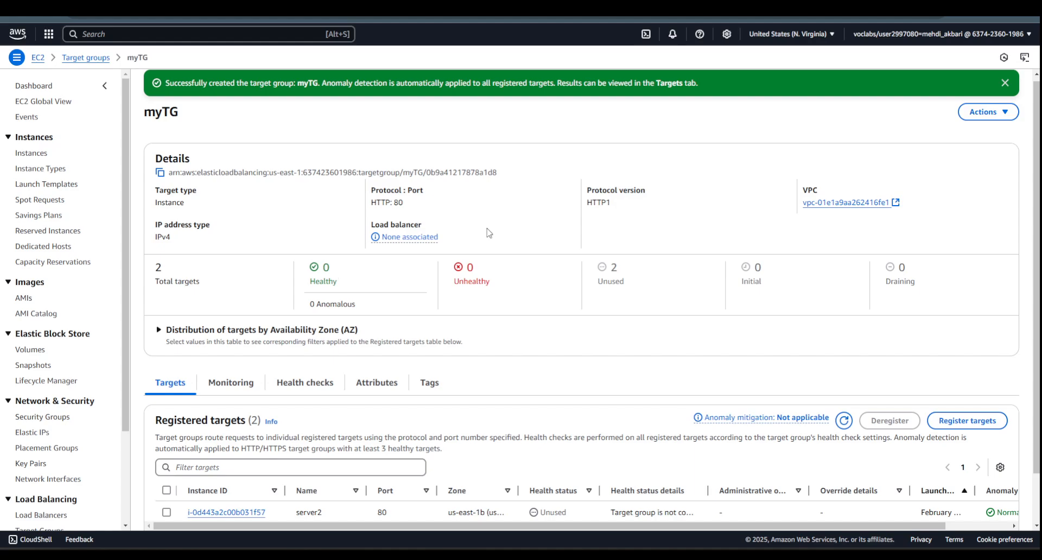
{"action": "left_click", "coordinate": [603, 4]}
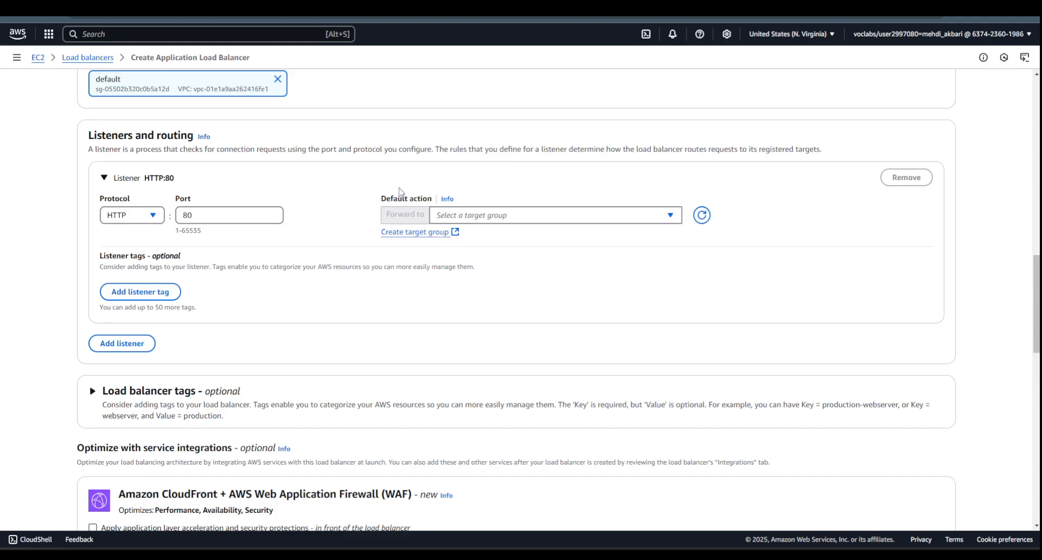
{"action": "left_click", "coordinate": [504, 217]}
{"action": "left_click", "coordinate": [470, 254]}
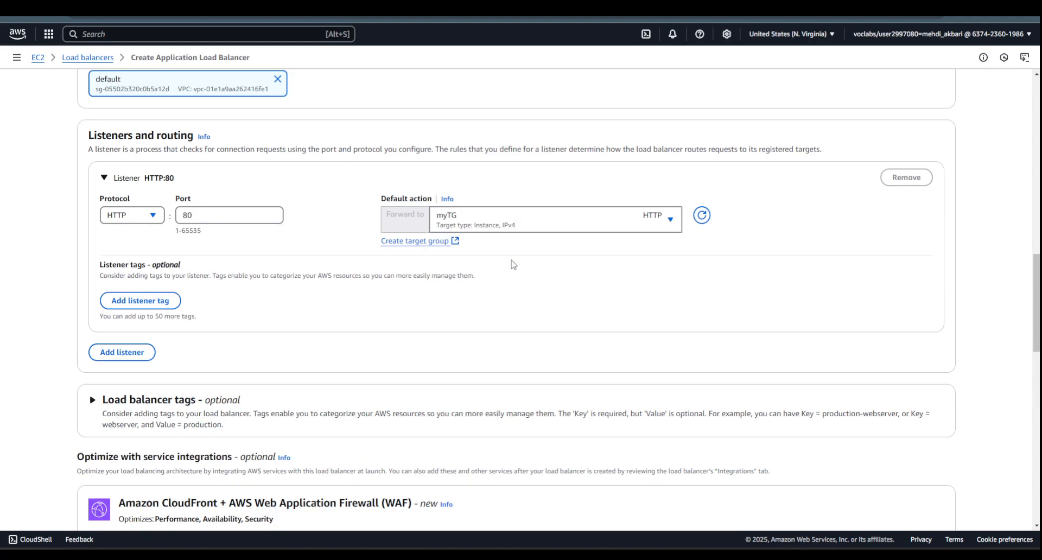
- Review the load balancer's configuration summary and create the load balancer
{"action": "scroll", "coordinate": [309, 246], "scroll_direction": "down", "scroll_amount": 2}
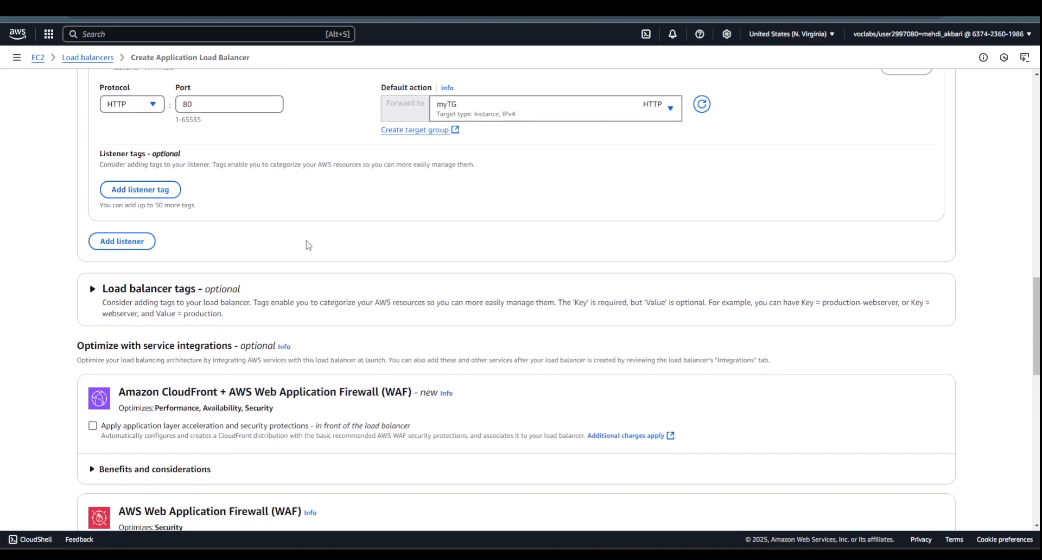
{"action": "scroll", "coordinate": [308, 245], "scroll_direction": "down", "scroll_amount": 7}
{"action": "scroll", "coordinate": [306, 244], "scroll_direction": "down", "scroll_amount": 2}
{"action": "scroll", "coordinate": [306, 244], "scroll_direction": "up", "scroll_amount": 2}
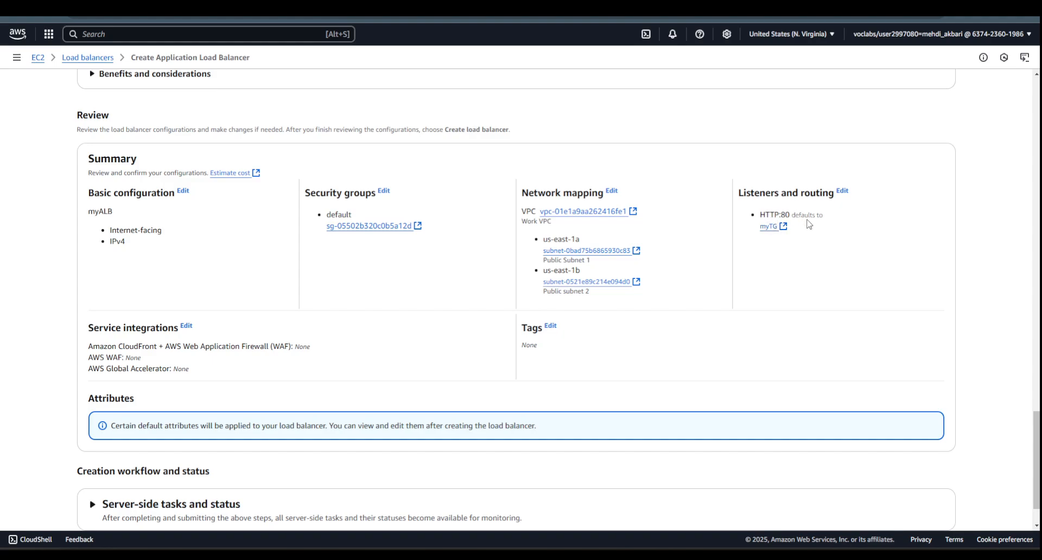
{"action": "scroll", "coordinate": [836, 259], "scroll_direction": "down", "scroll_amount": 2}
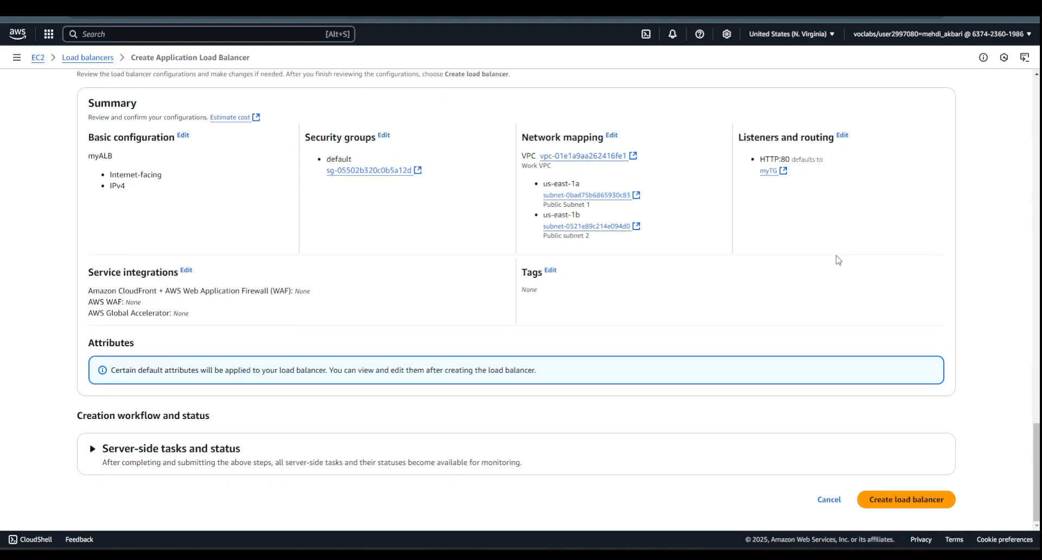
{"action": "left_click", "coordinate": [893, 501]}
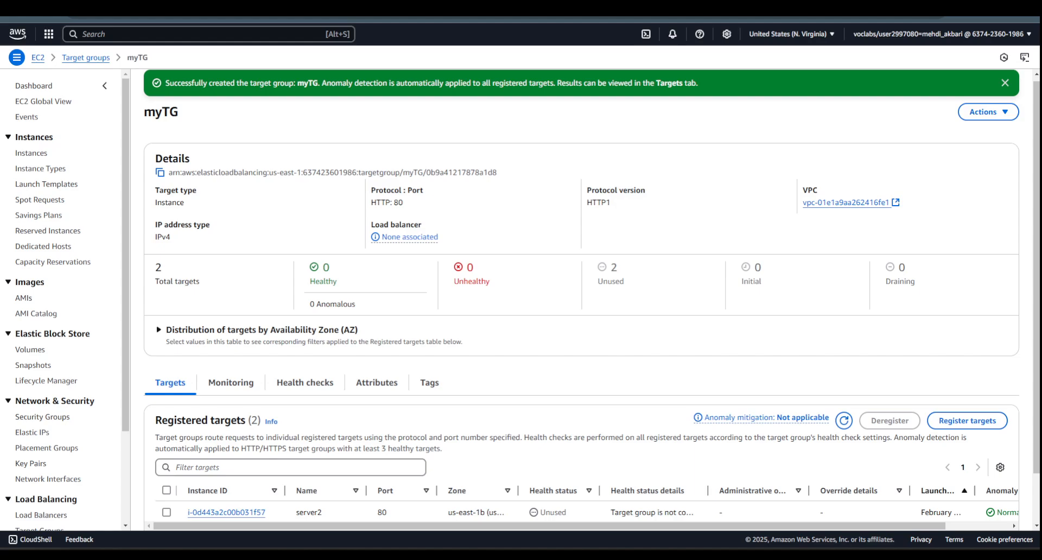
- Add an inbound rule to myALB's default security group allowing HTTP from 0.0.0.0/0, and save the rules
{"action": "left_click", "coordinate": [608, 5]}
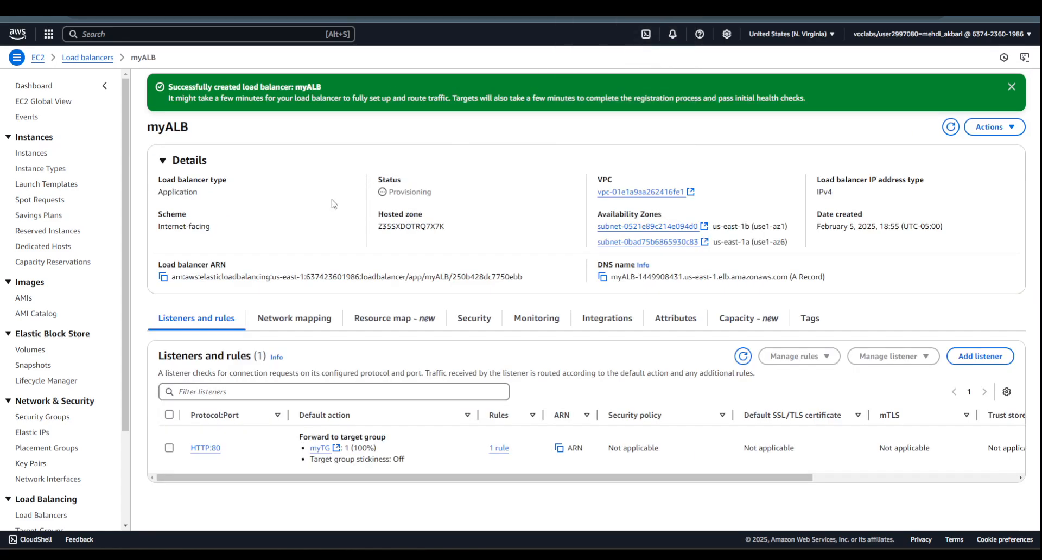
{"action": "left_click", "coordinate": [478, 323]}
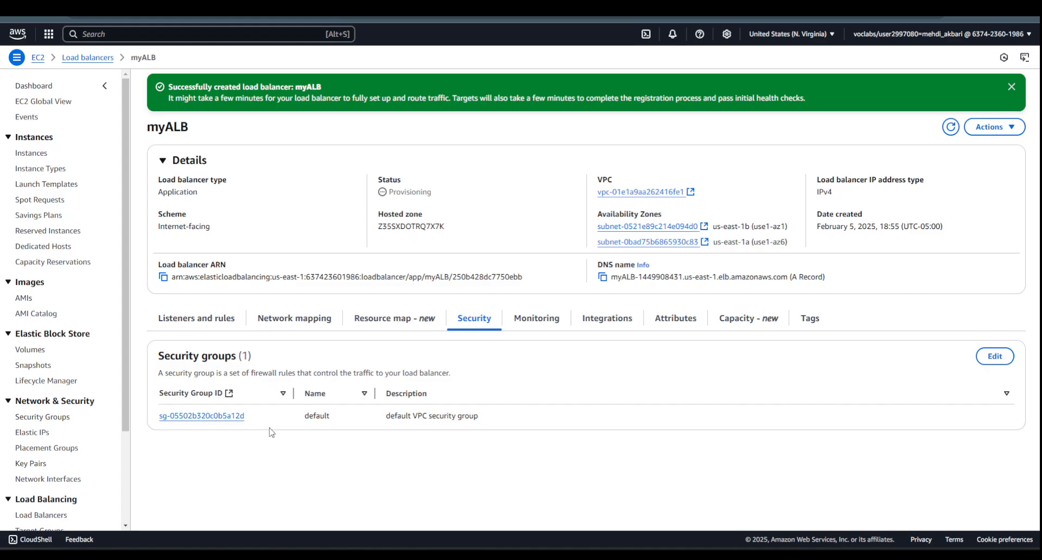
{"action": "left_click", "coordinate": [219, 416]}
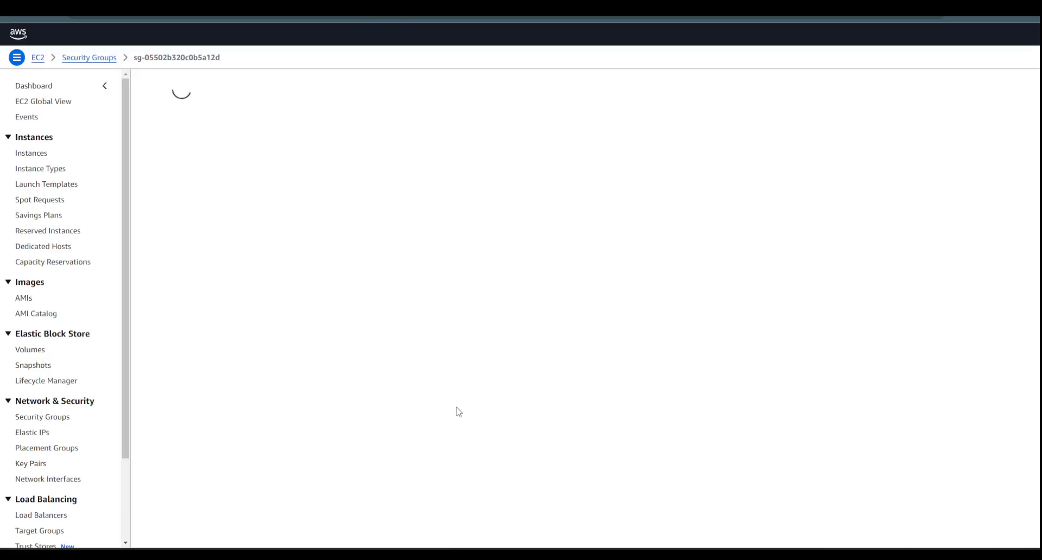
{"action": "left_click", "coordinate": [959, 279]}
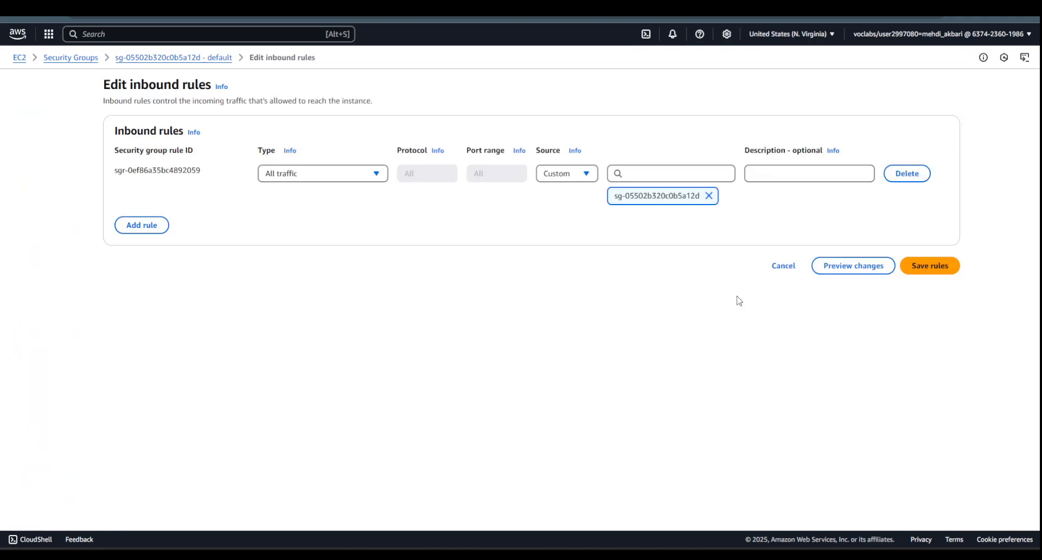
{"action": "left_click", "coordinate": [141, 225]}
{"action": "left_click", "coordinate": [299, 218]}
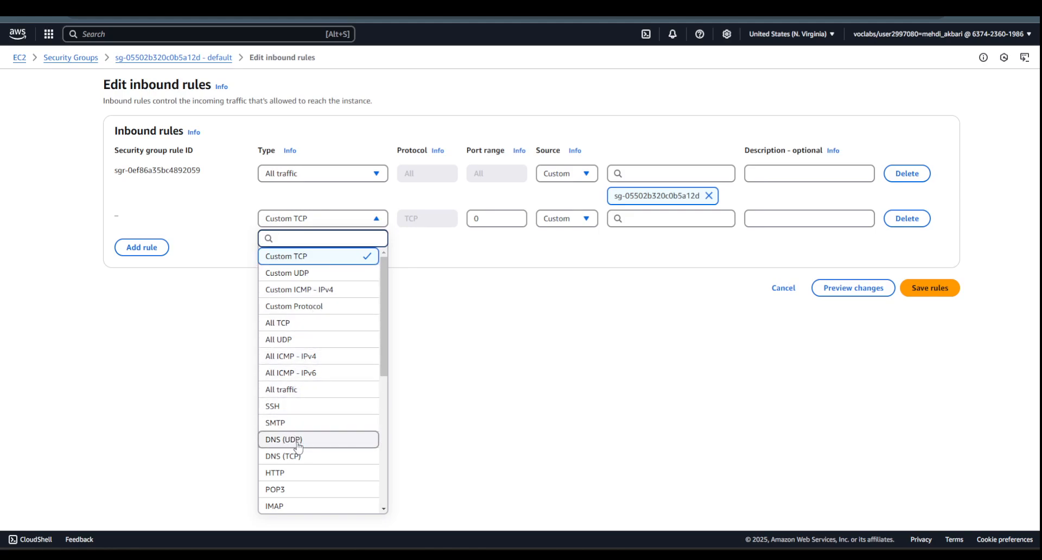
{"action": "left_click", "coordinate": [296, 474]}
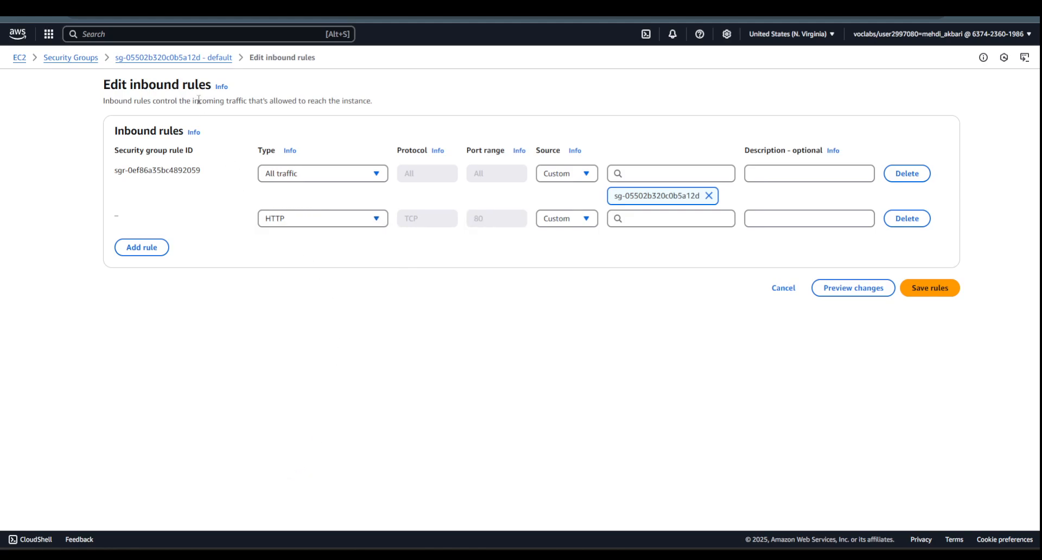
{"action": "left_click", "coordinate": [619, 220]}
{"action": "left_click", "coordinate": [638, 259]}
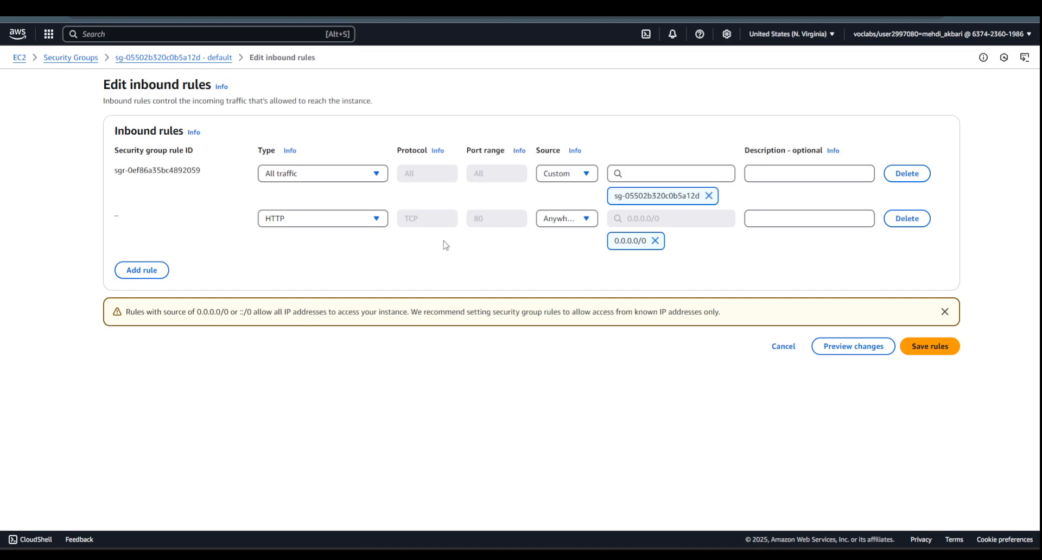
{"action": "left_click", "coordinate": [929, 347]}
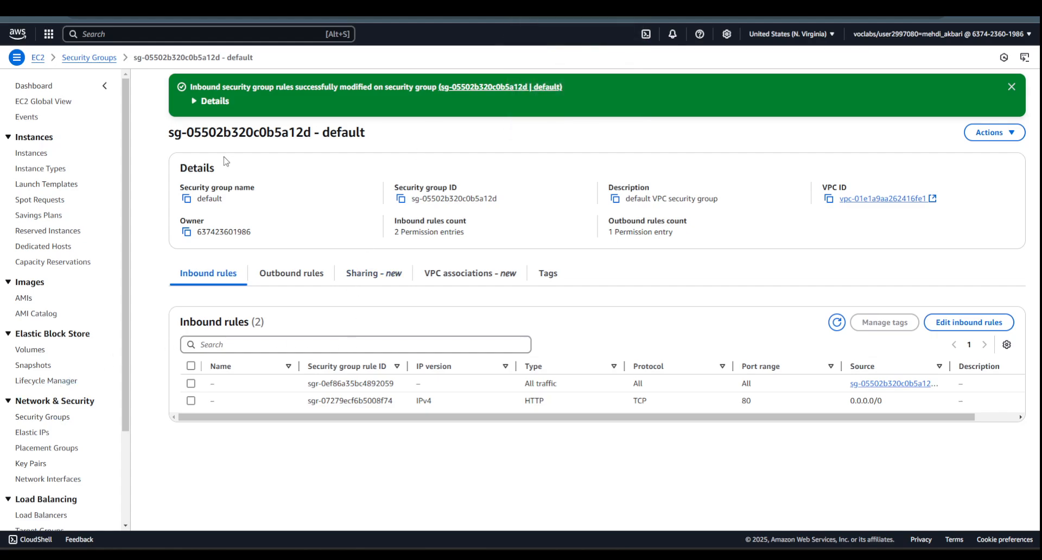
- Go from the load balancers list to the myTG target group and check the health status of its registered targets
{"action": "left_click", "coordinate": [41, 515]}
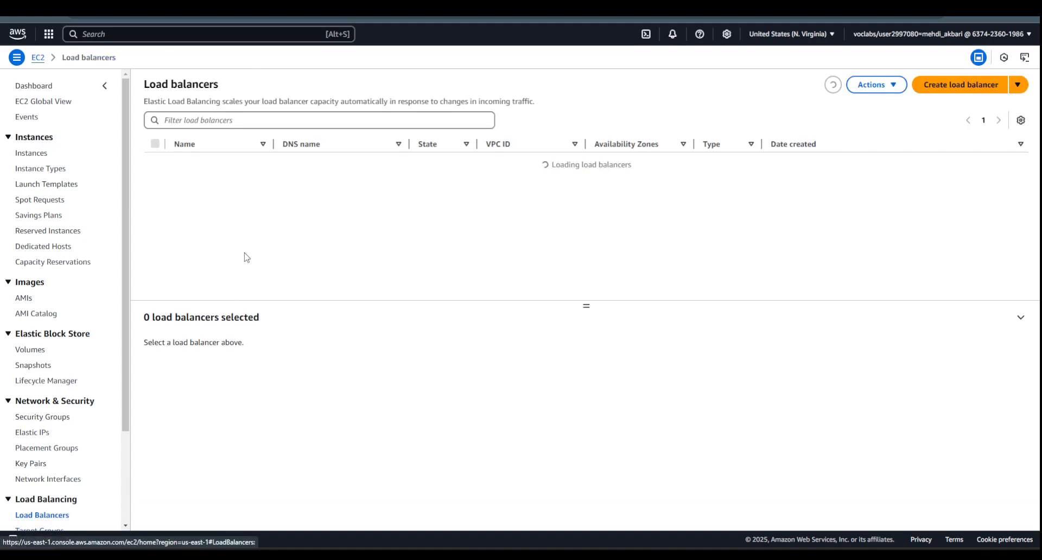
{"action": "left_click", "coordinate": [195, 166]}
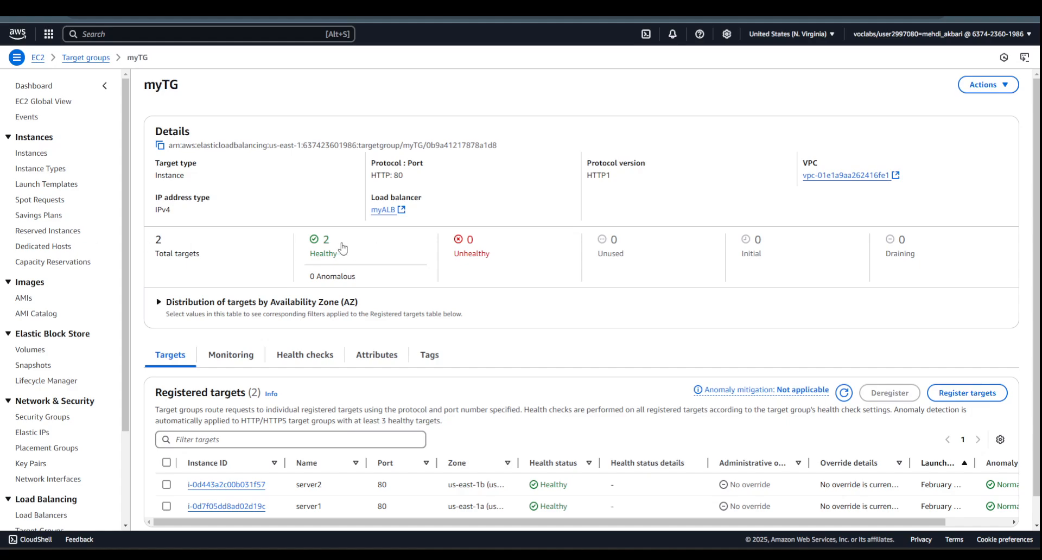
{"action": "scroll", "coordinate": [541, 484], "scroll_direction": "down", "scroll_amount": 1}
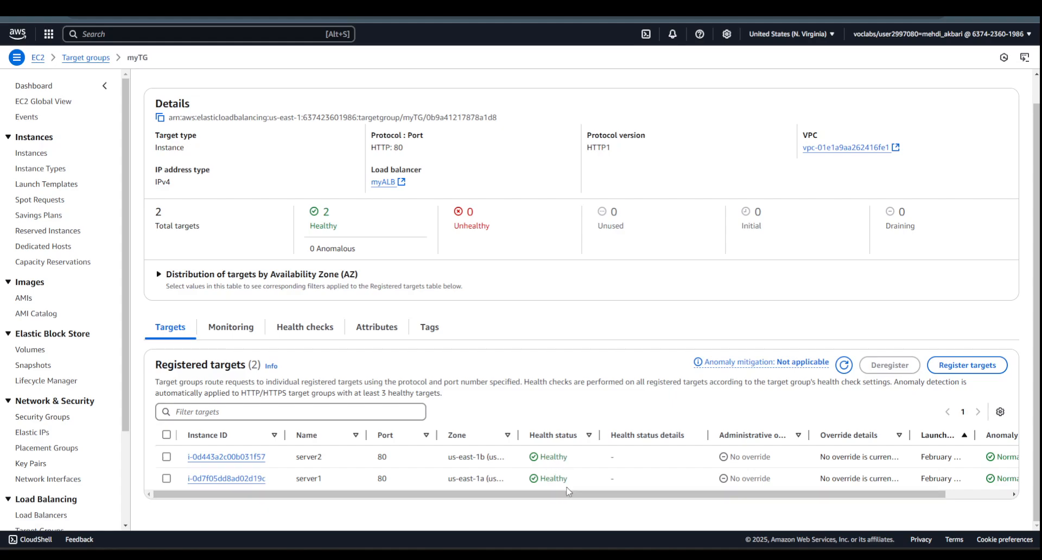
- Copy myALB's DNS name from the load balancers list and load that address in a new browser tab
{"action": "scroll", "coordinate": [604, 336], "scroll_direction": "up", "scroll_amount": 1}
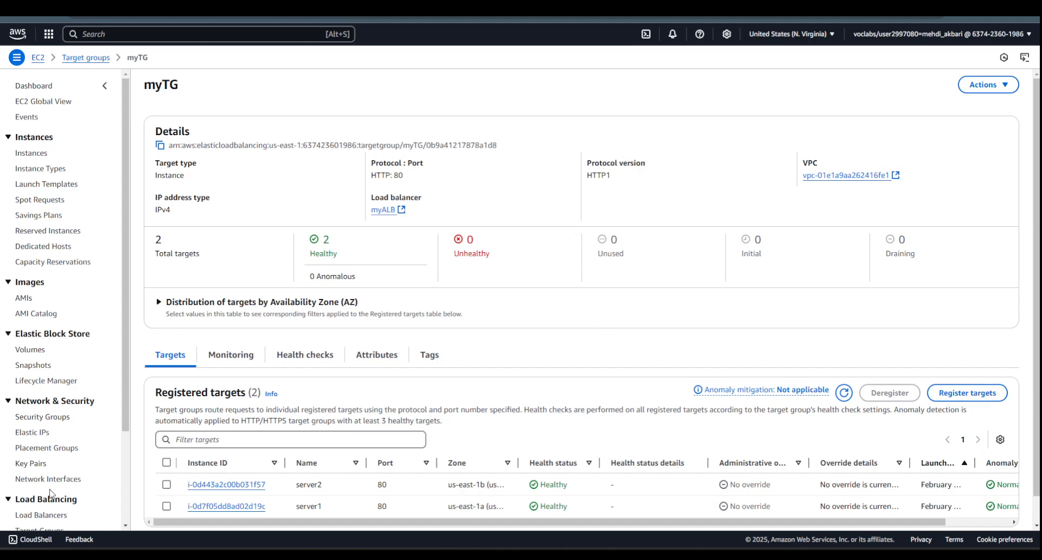
{"action": "left_click", "coordinate": [42, 515]}
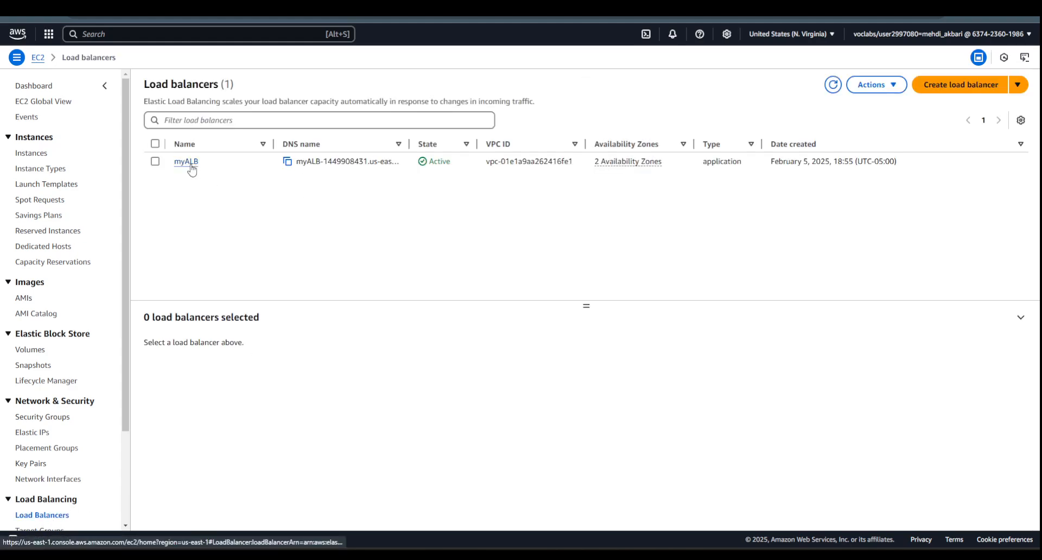
{"action": "left_click", "coordinate": [287, 161]}
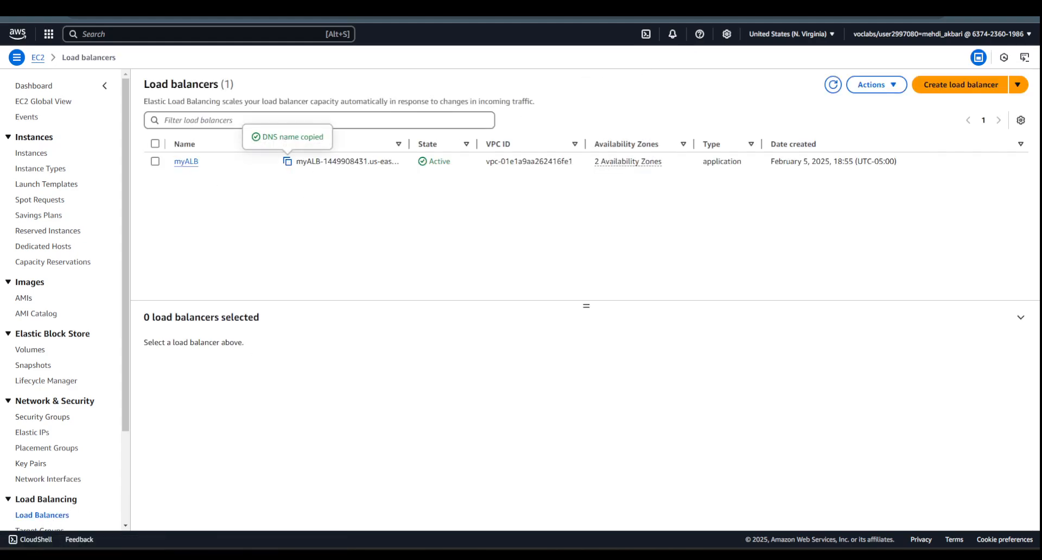
{"action": "key", "text": "ctrl+t"}
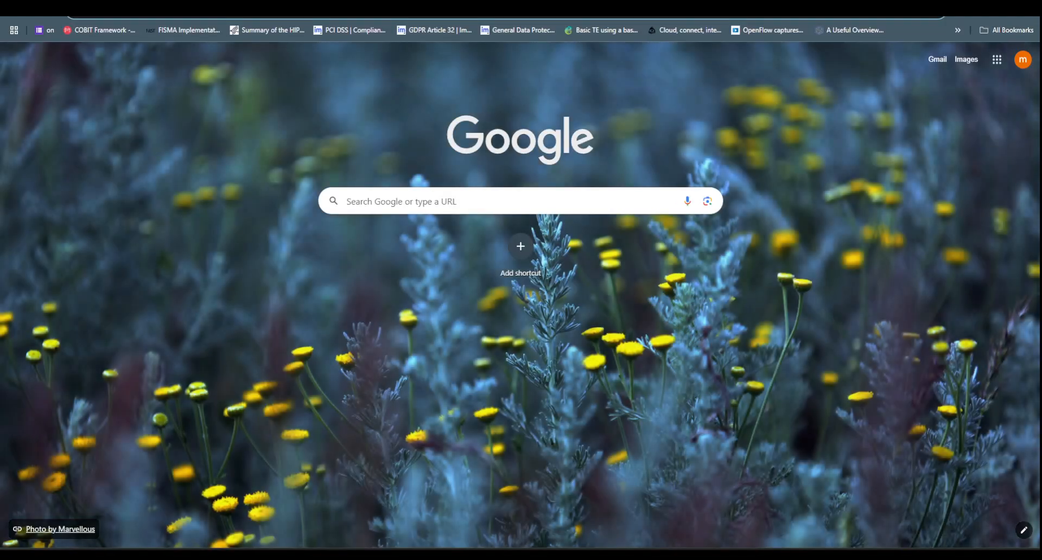
{"action": "right_click", "coordinate": [864, 10]}
{"action": "left_click", "coordinate": [742, 121]}
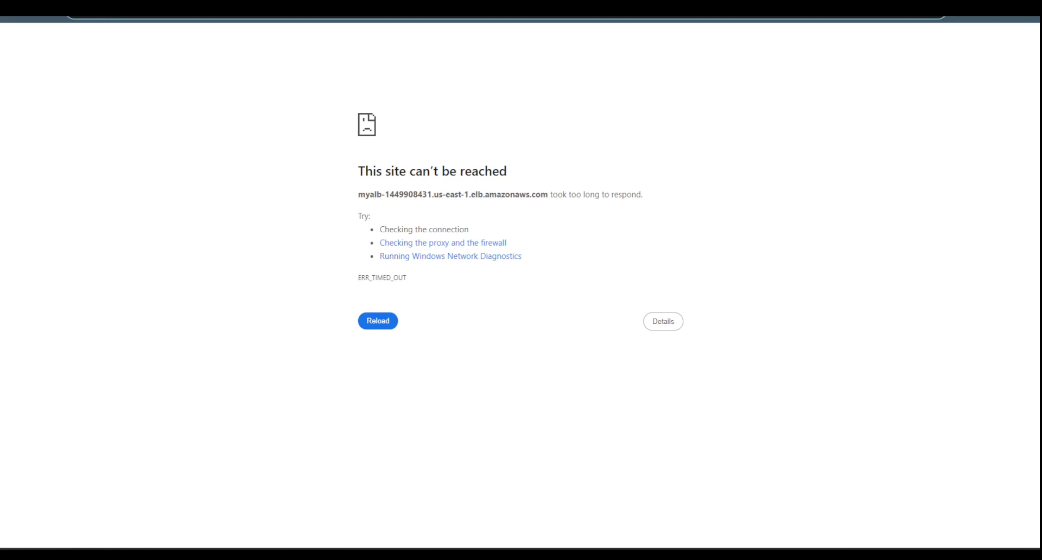
{"action": "key", "text": "Return"}
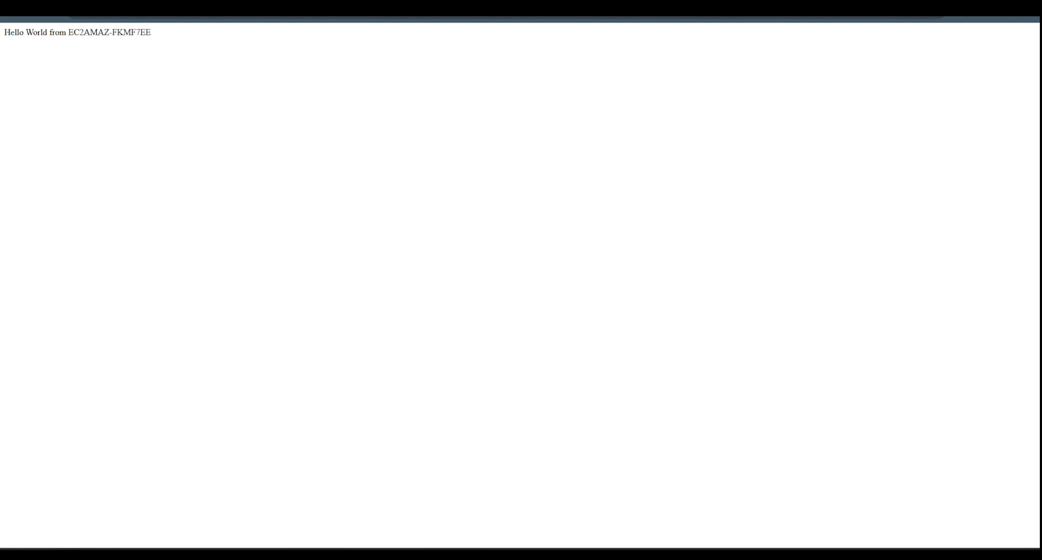
- Show the load balancer's web page in a smaller separate window and highlight the server name in its greeting
{"action": "key", "text": "F11"}
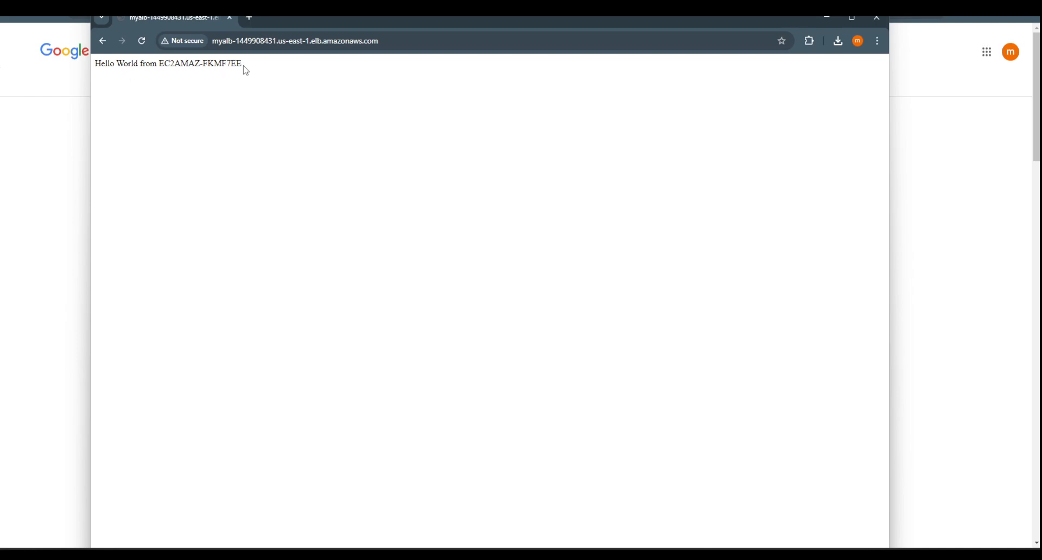
{"action": "left_click_drag", "start_coordinate": [161, 61], "coordinate": [252, 69]}
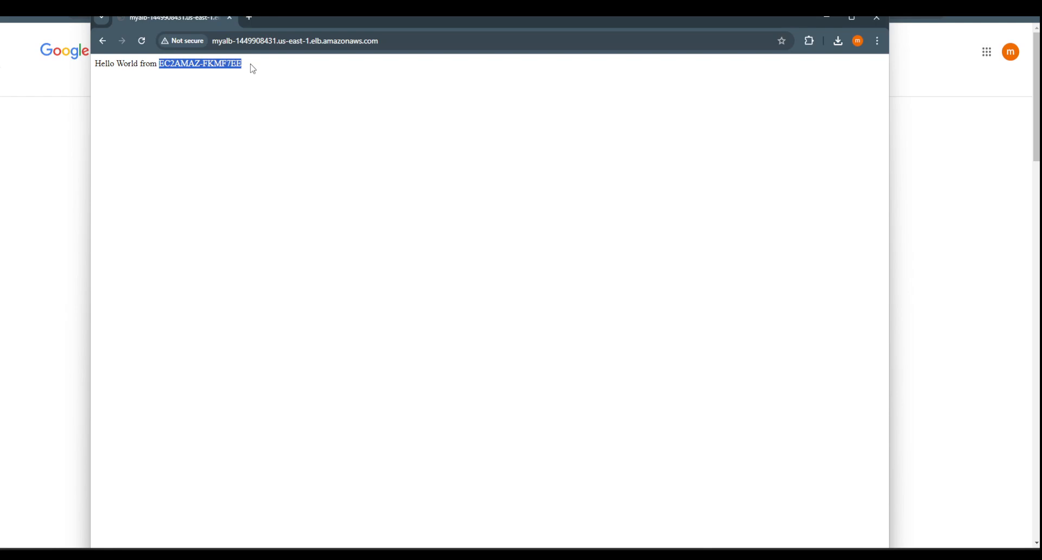
{"action": "left_click", "coordinate": [233, 88]}
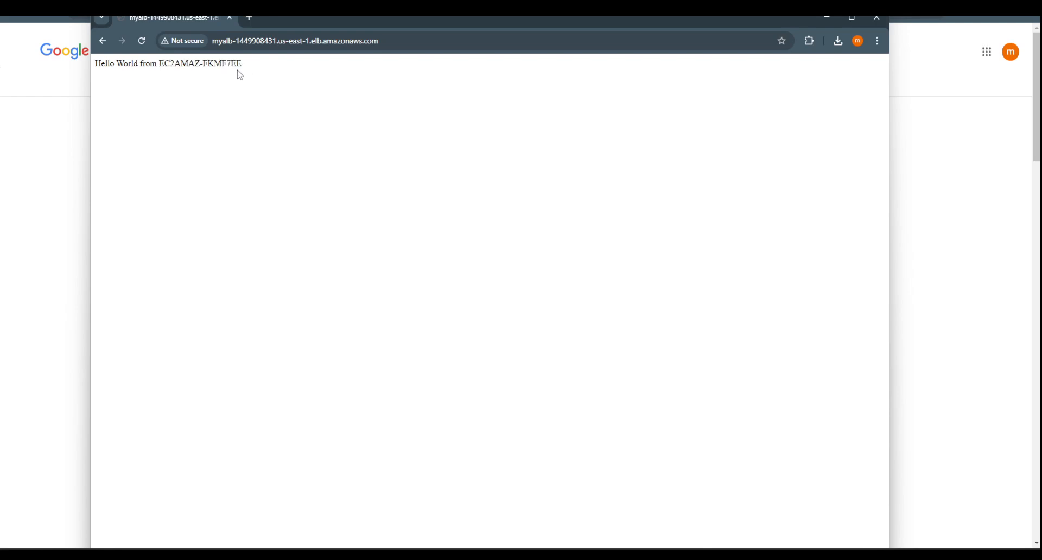
- Reload the load balancer's page several times to test which server answers
{"action": "left_click", "coordinate": [141, 43]}
{"action": "left_click", "coordinate": [143, 42]}
{"action": "left_click", "coordinate": [143, 42]}
{"action": "left_click", "coordinate": [143, 42]}
{"action": "left_click", "coordinate": [143, 42]}
{"action": "left_click", "coordinate": [144, 43]}
- Enlarge the page to 300% and keep reloading it until the other server answers
{"action": "key", "text": "ctrl+plus"}
{"action": "key", "text": "ctrl+plus"}
{"action": "key", "text": "ctrl+plus"}
{"action": "key", "text": "ctrl+plus"}
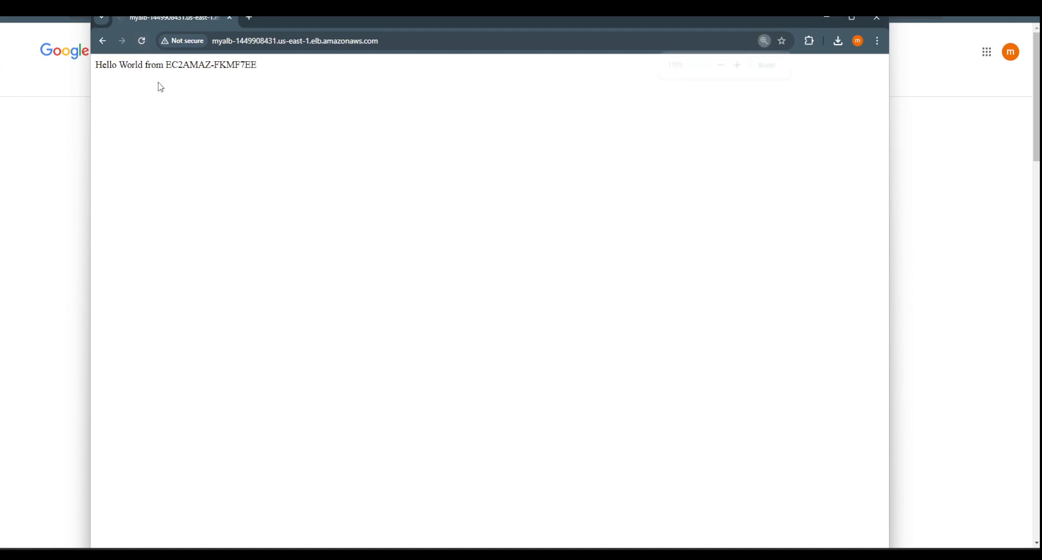
{"action": "key", "text": "ctrl+plus"}
{"action": "key", "text": "ctrl+plus"}
{"action": "key", "text": "ctrl+plus"}
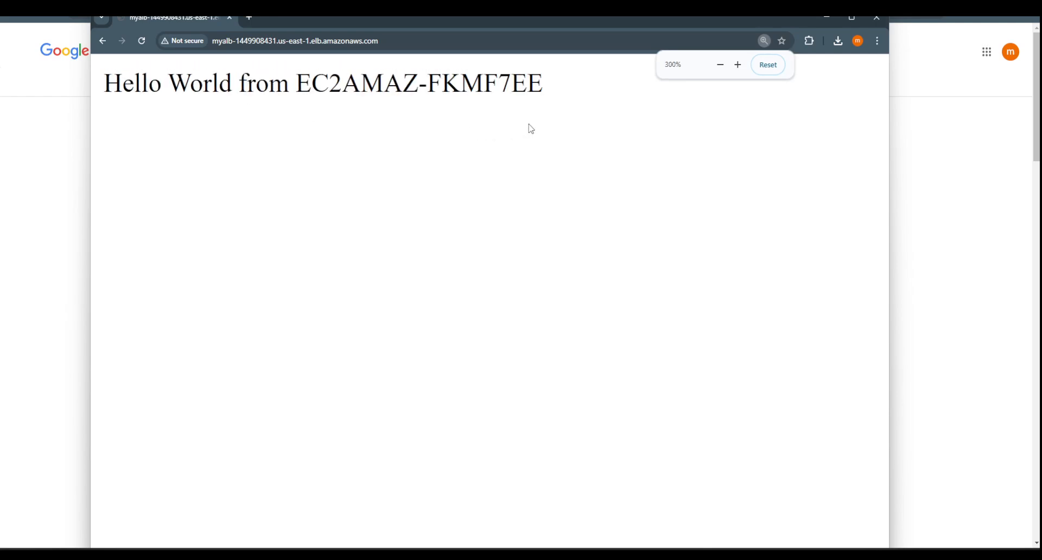
{"action": "left_click", "coordinate": [144, 42]}
{"action": "left_click", "coordinate": [143, 42]}
{"action": "left_click", "coordinate": [143, 41]}
{"action": "left_click", "coordinate": [143, 41]}
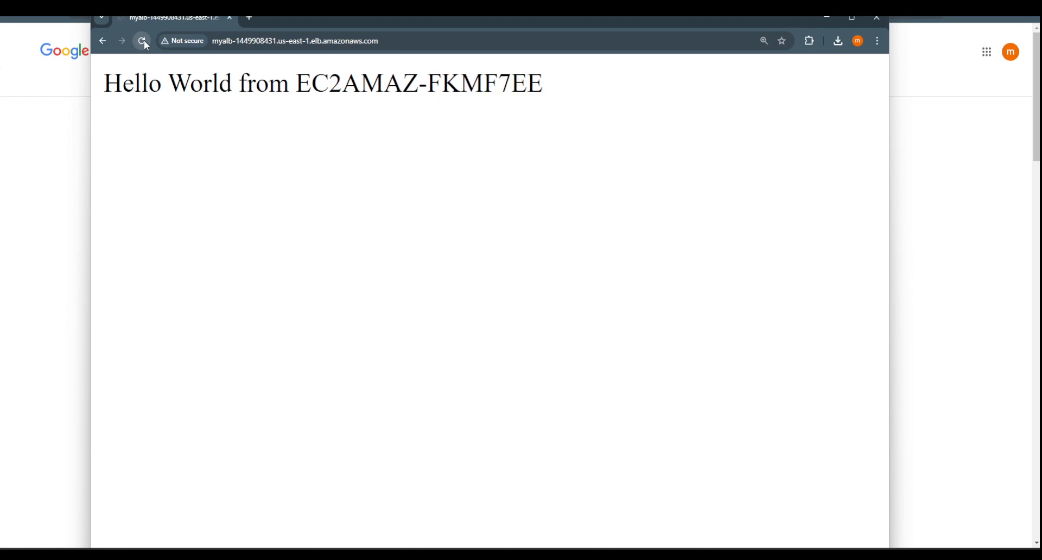
{"action": "left_click", "coordinate": [143, 41]}
{"action": "left_click", "coordinate": [143, 41]}
{"action": "left_click", "coordinate": [143, 41]}
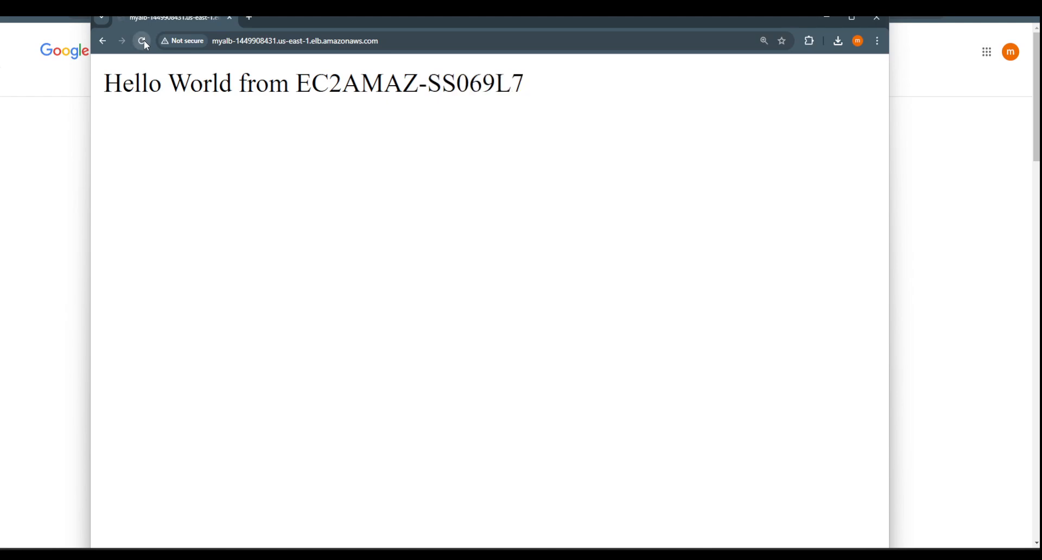
{"action": "left_click", "coordinate": [143, 42]}
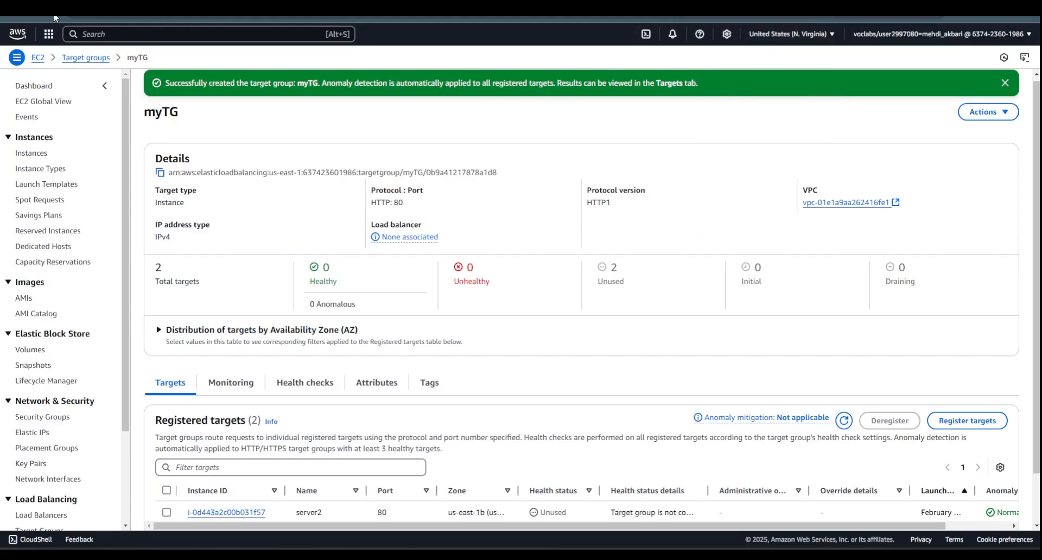
- Refresh myTG's details to check its targets' health, and review the lab instructions through the PowerShell user data script
{"action": "key", "text": "F5"}
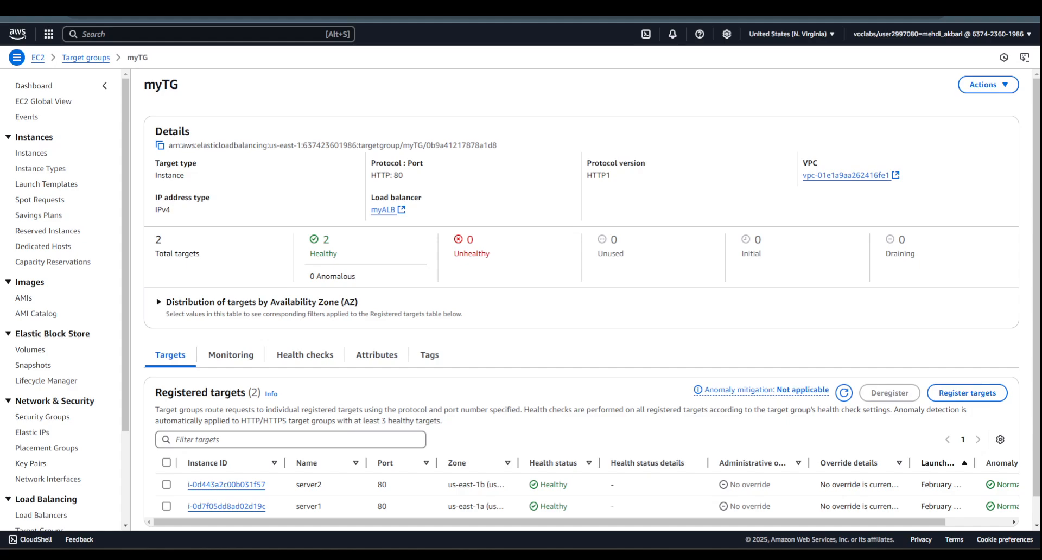
{"action": "left_click_drag", "start_coordinate": [1, 29], "coordinate": [603, 2]}
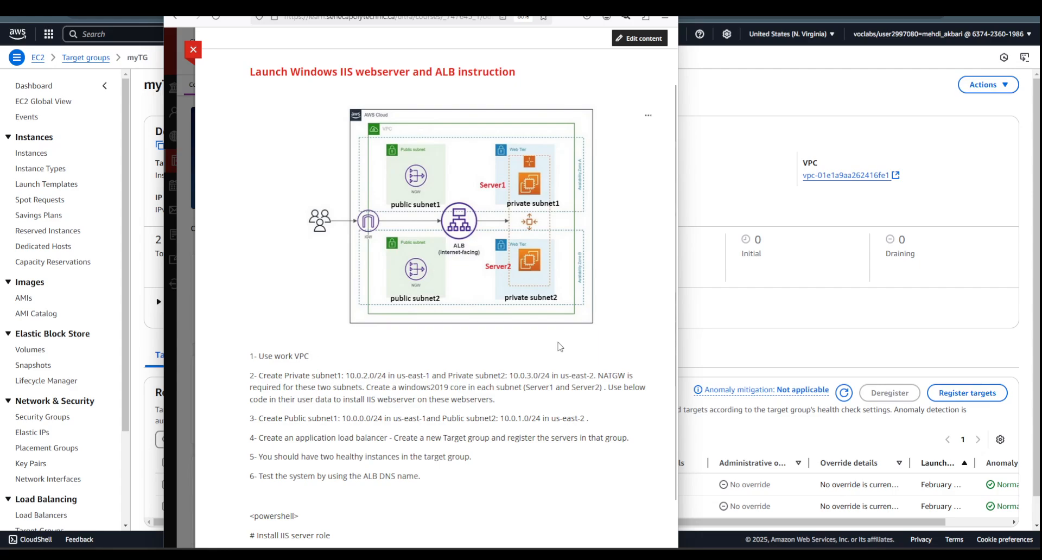
{"action": "scroll", "coordinate": [560, 346], "scroll_direction": "down", "scroll_amount": 2}
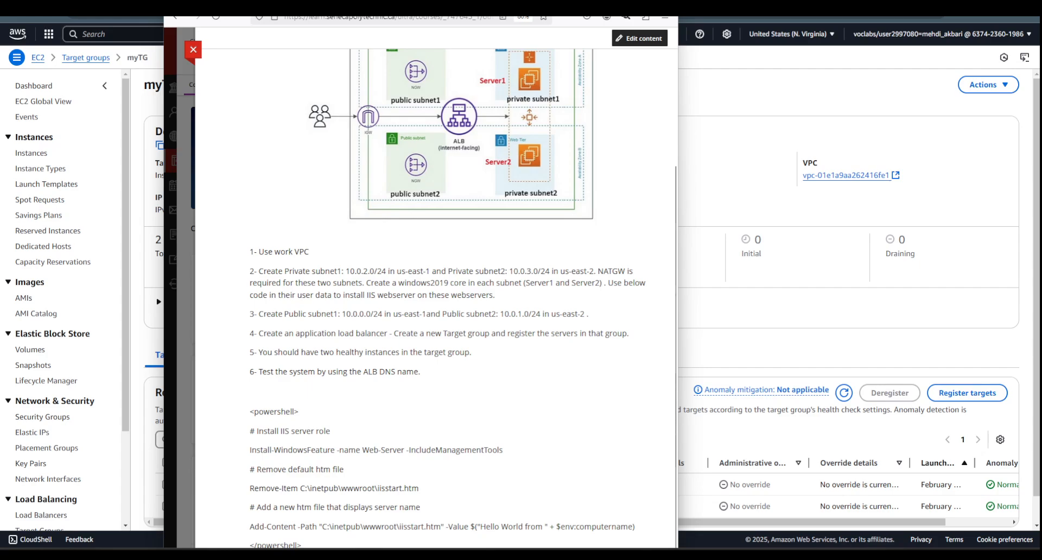
{"action": "left_click_drag", "start_coordinate": [511, 6], "coordinate": [513, 1]}
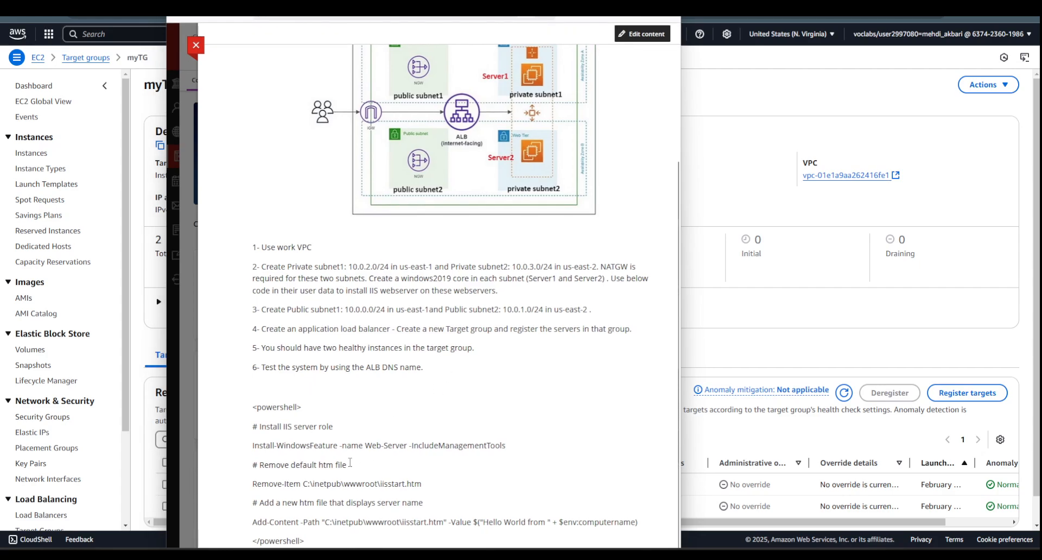